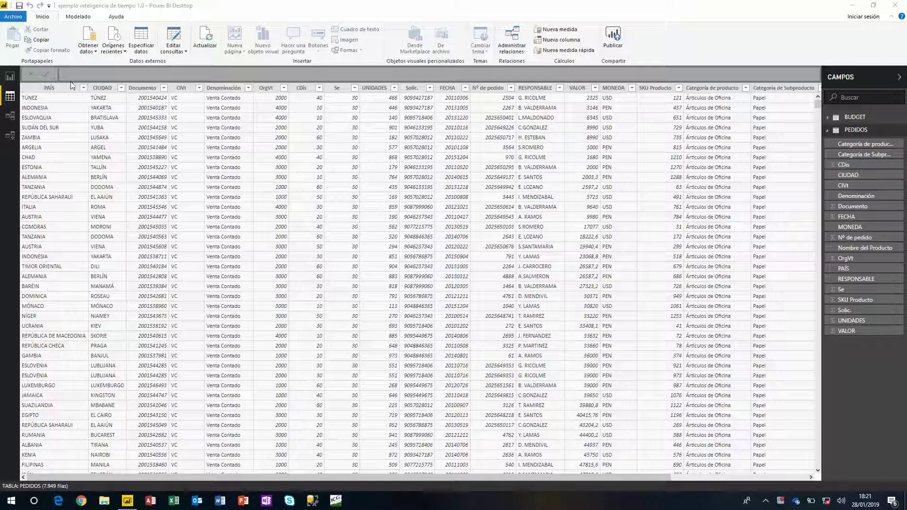
- View the report page and the PEDIDOS data table, and open the query editor
left_click(7, 78)
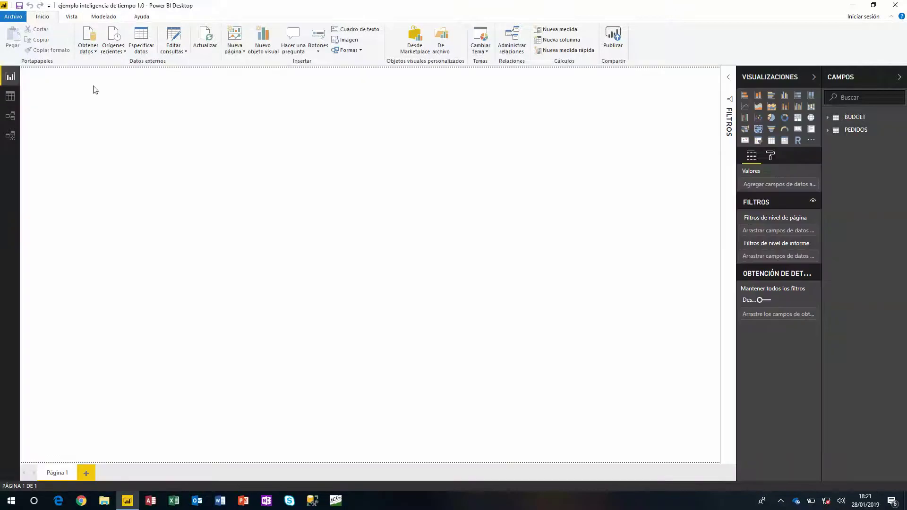
left_click(10, 96)
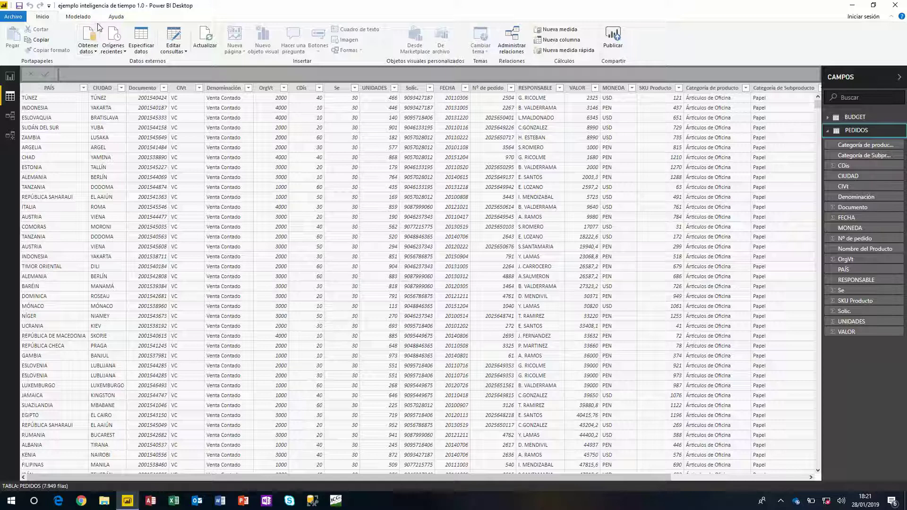
left_click(174, 49)
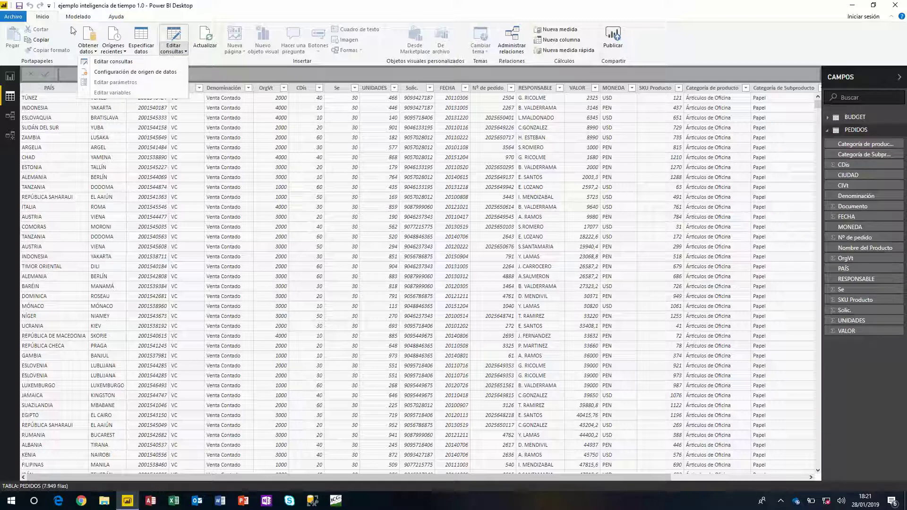
left_click(119, 62)
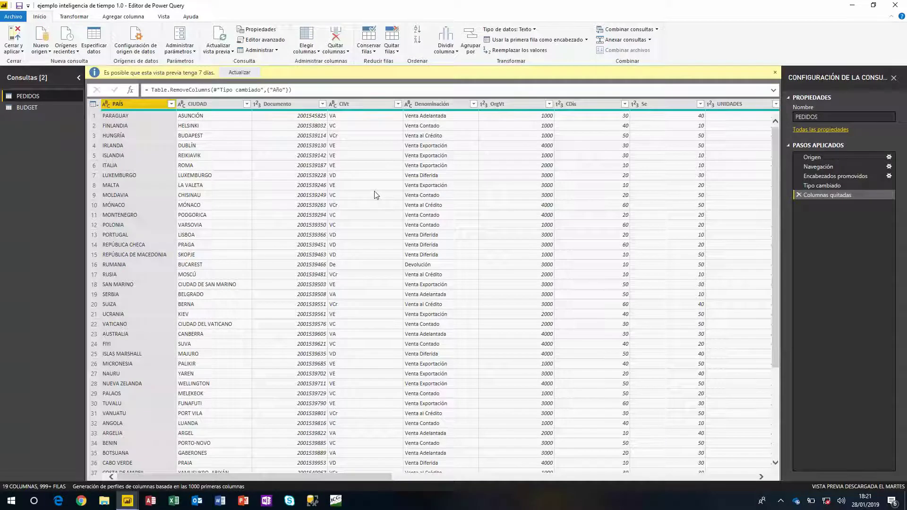
- Split the FECHA column of PEDIDOS by number of characters, 2 characters, once and as far right as possible
scroll(456, 481, "right", 2)
left_click(456, 481)
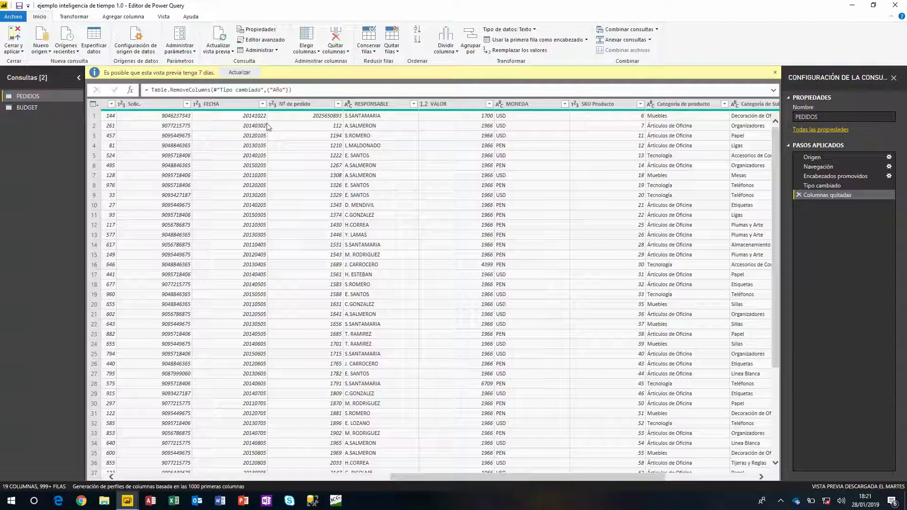
left_click(240, 105)
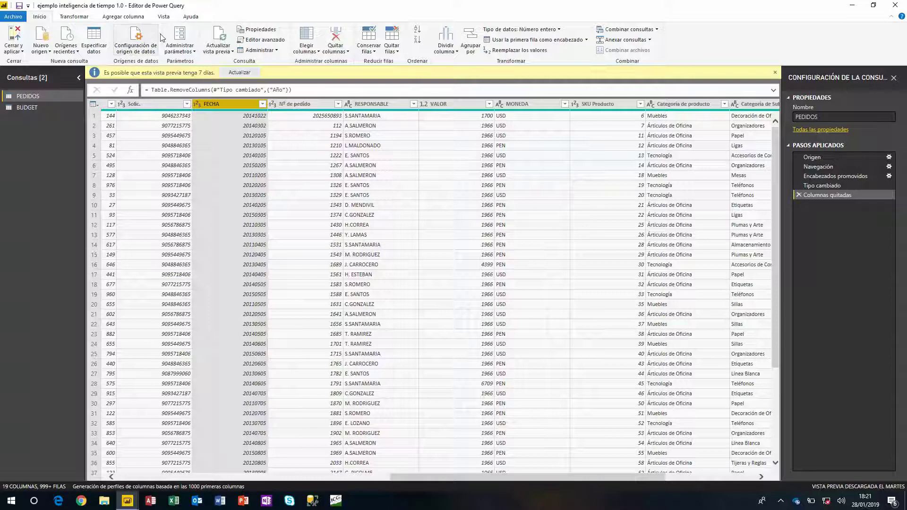
left_click(446, 54)
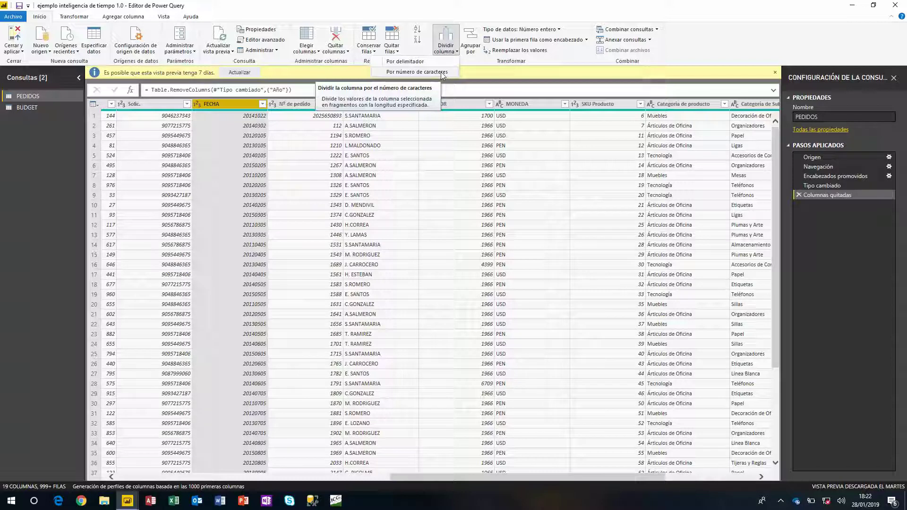
left_click(443, 74)
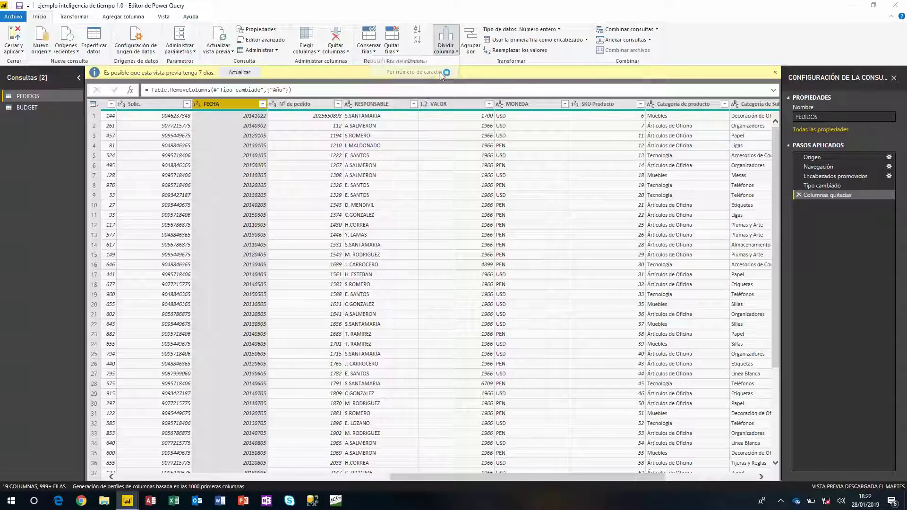
type("2")
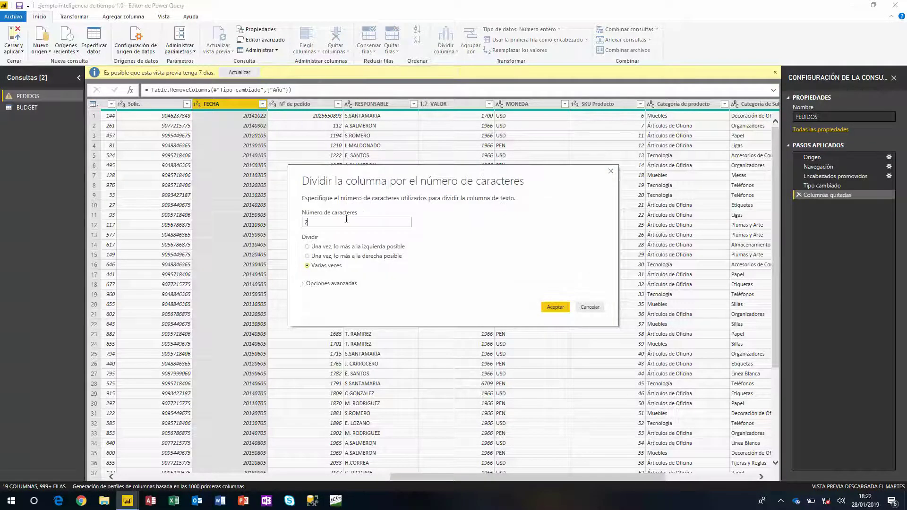
left_click(342, 256)
left_click(555, 308)
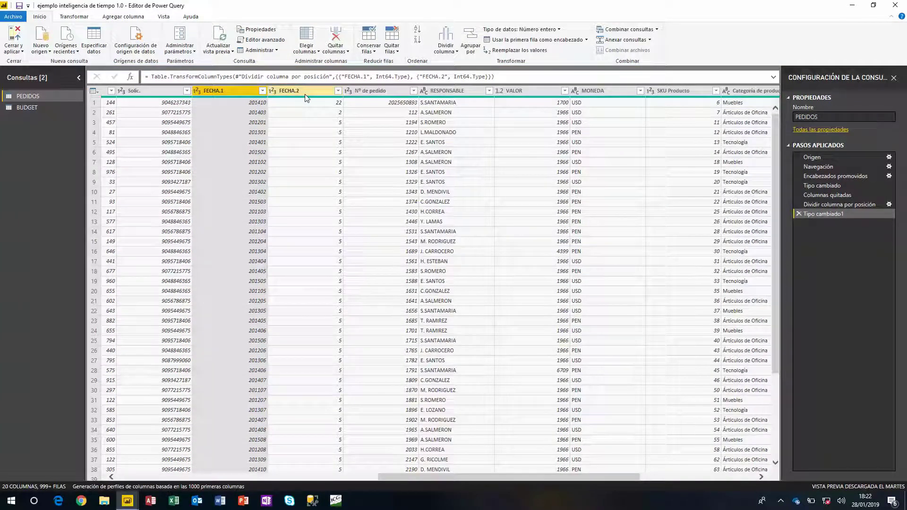
- Rename the FECHA.2 column as DIA
double_click(303, 91)
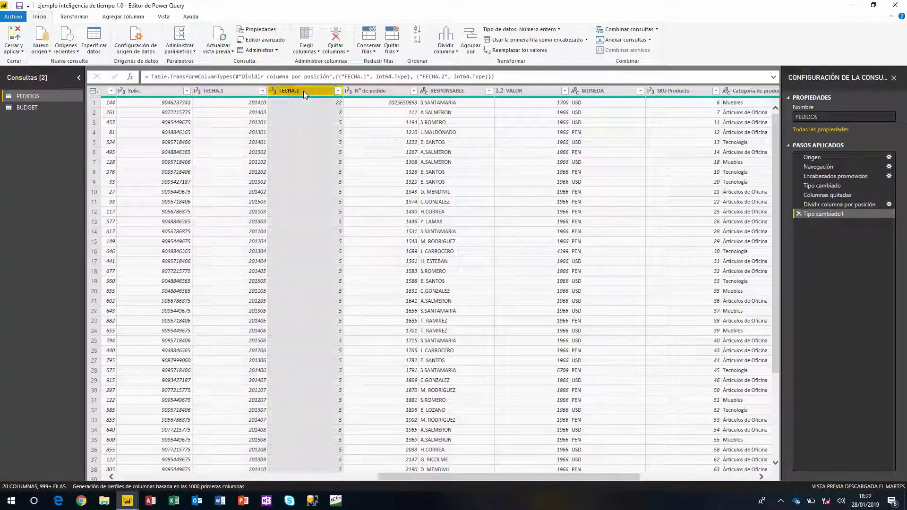
type("DIA")
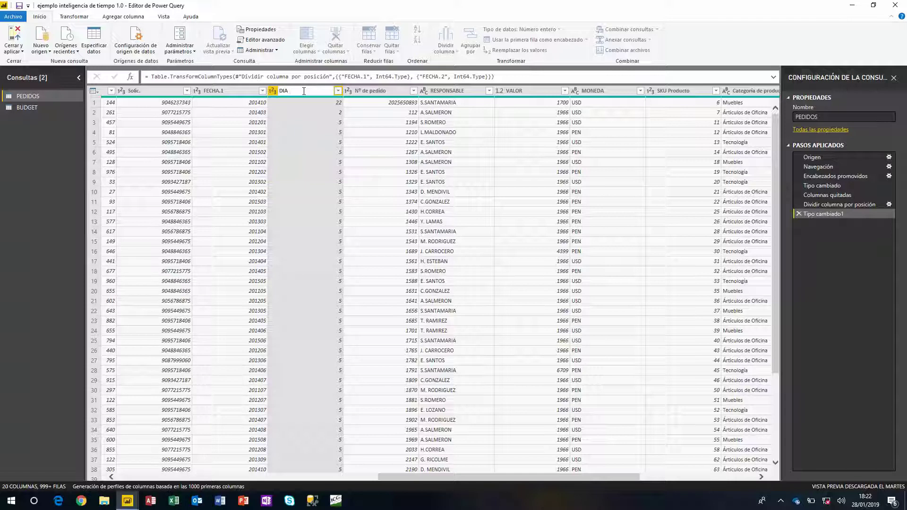
key("Return")
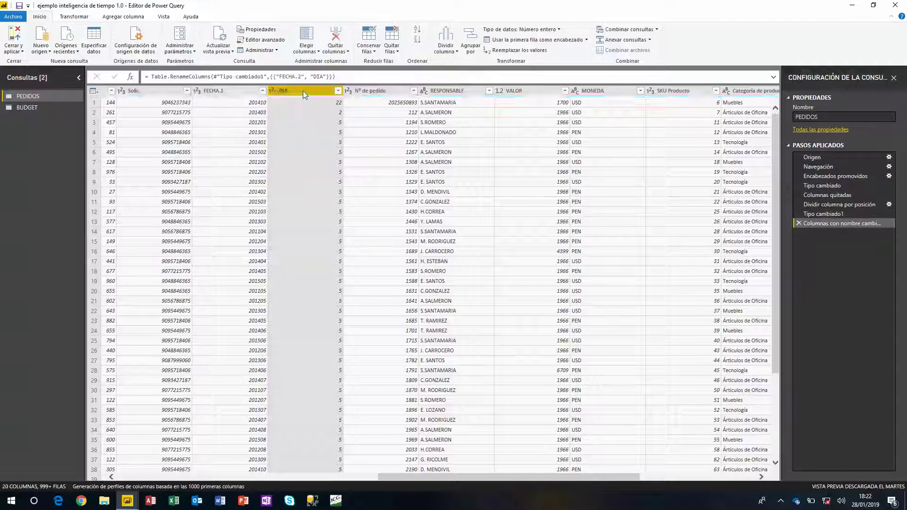
- Split the FECHA.1 column by number of characters, 2 characters, once and as far right as possible
left_click(220, 92)
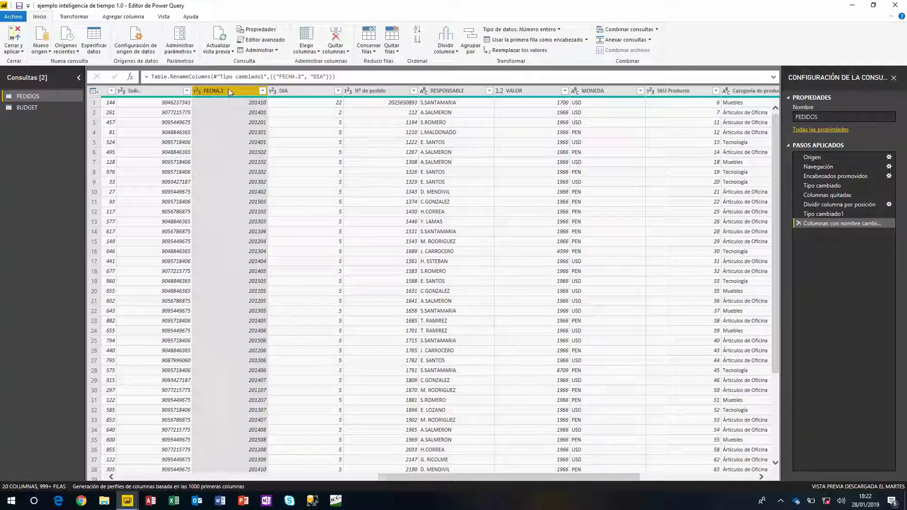
left_click(445, 47)
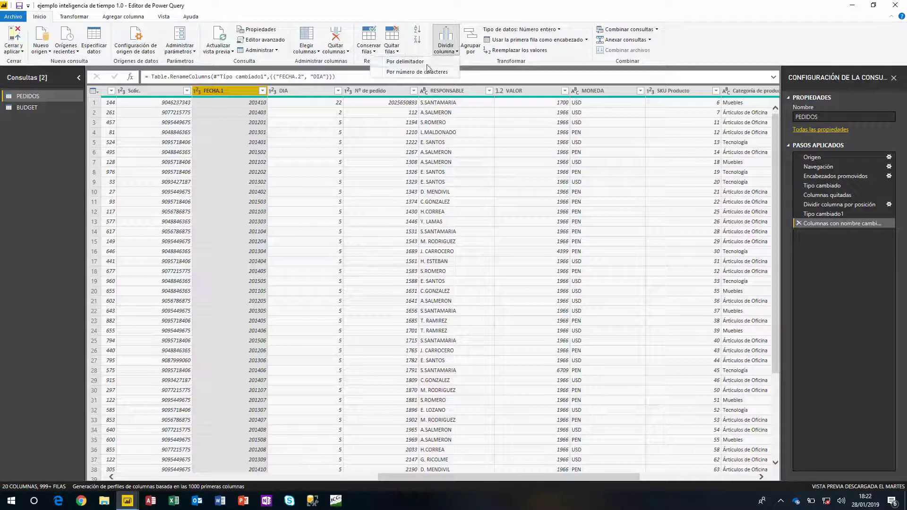
left_click(430, 75)
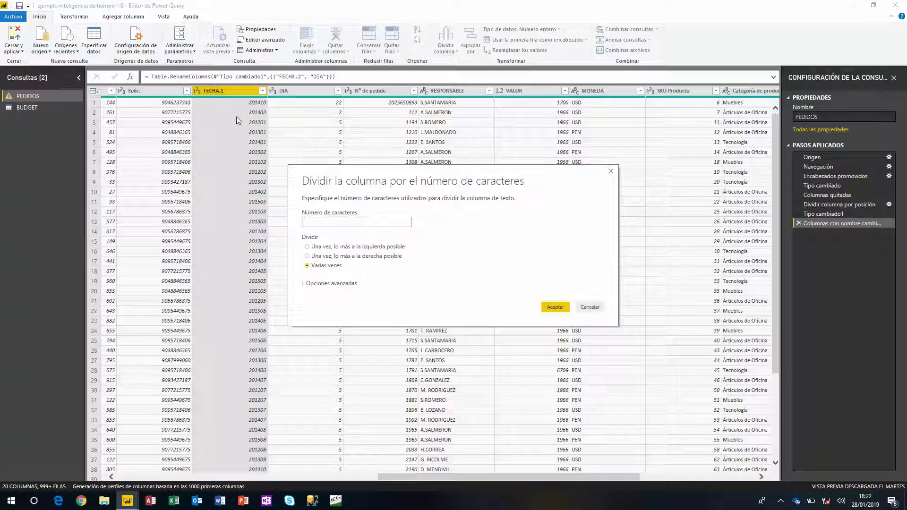
type("2")
left_click(325, 257)
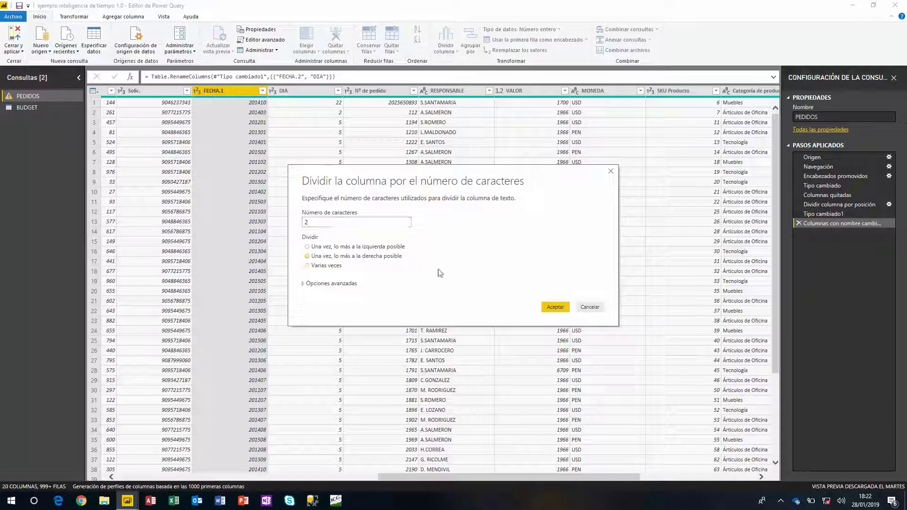
left_click(553, 307)
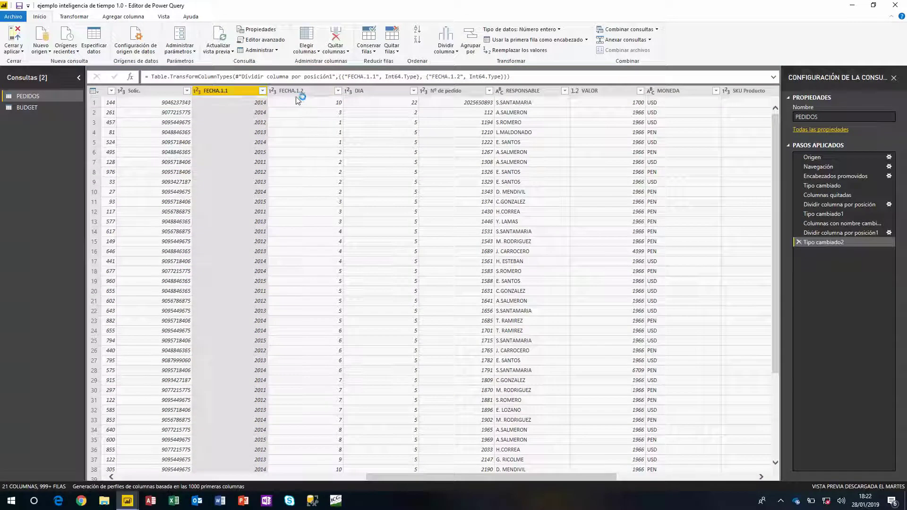
- Rename the FECHA.1.2 column as MES and the FECHA.1.1 column as AÑO
double_click(294, 93)
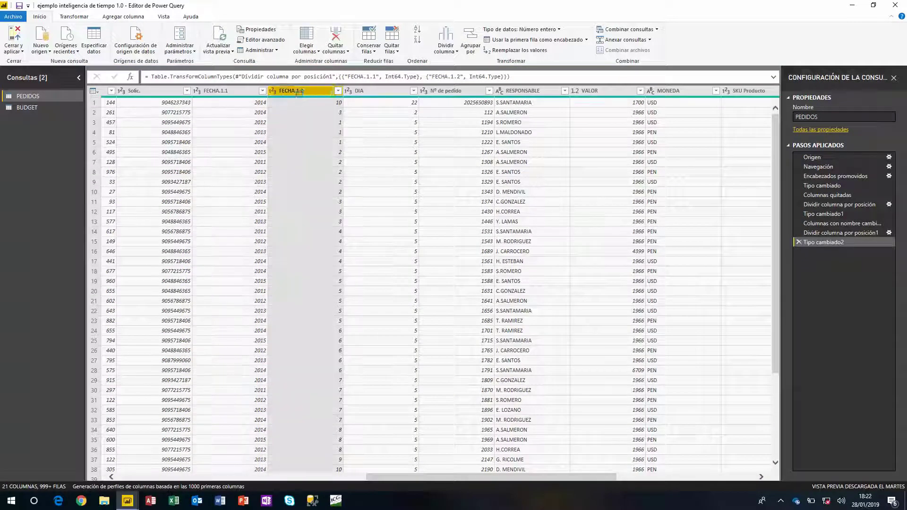
type("MES")
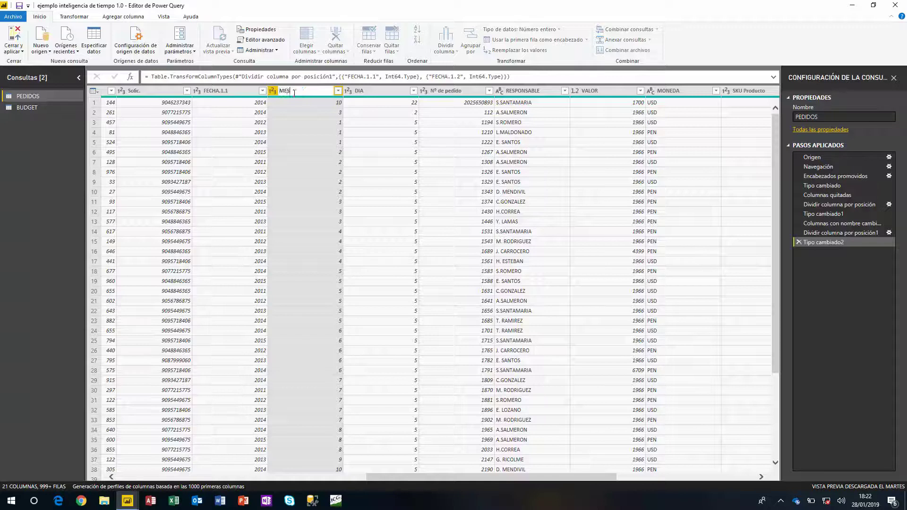
key("Return")
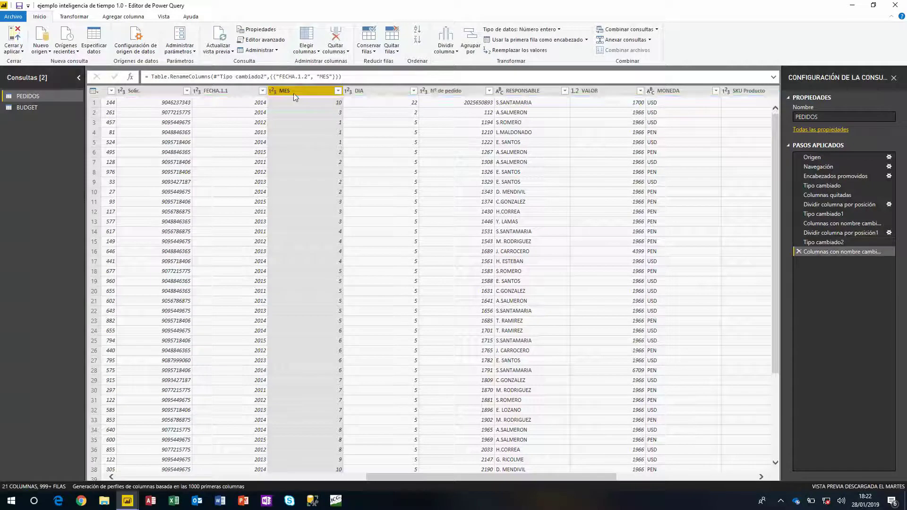
double_click(236, 94)
type("AÑO")
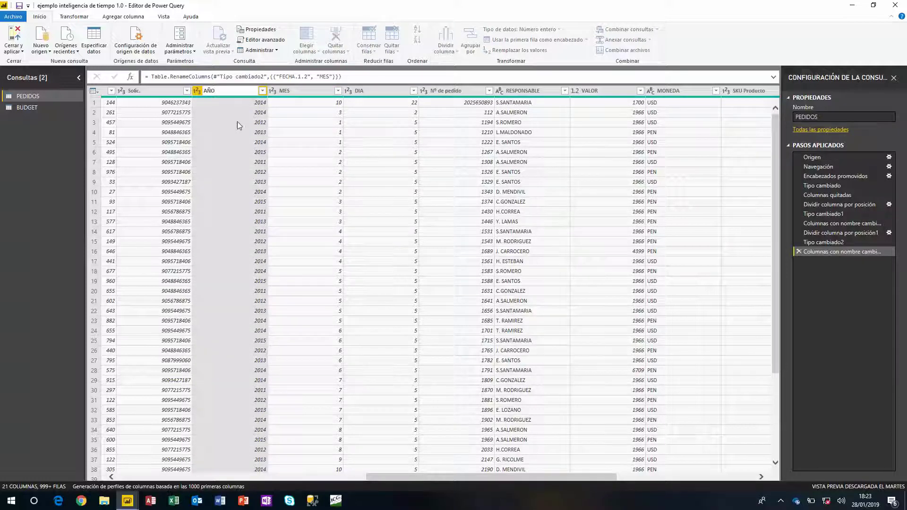
key("Return")
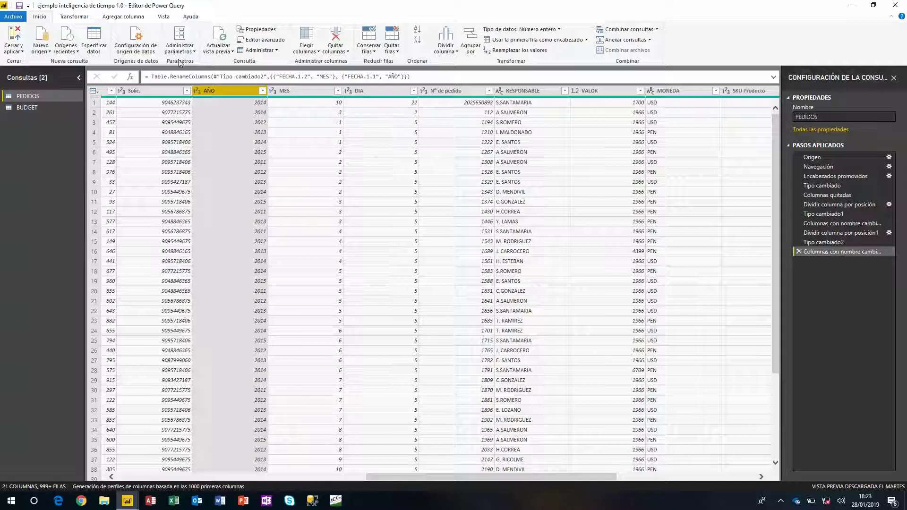
- Start a new custom column in PEDIDOS and name it FECHA
left_click(123, 17)
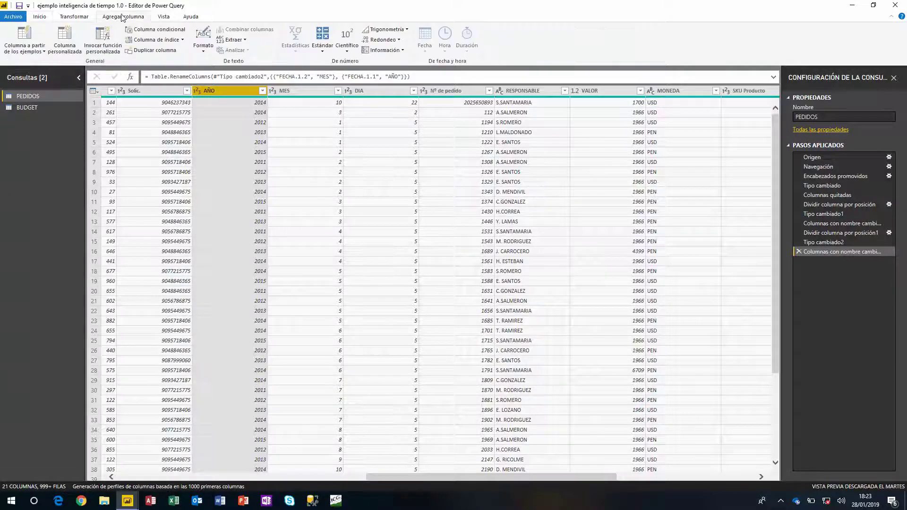
left_click(66, 41)
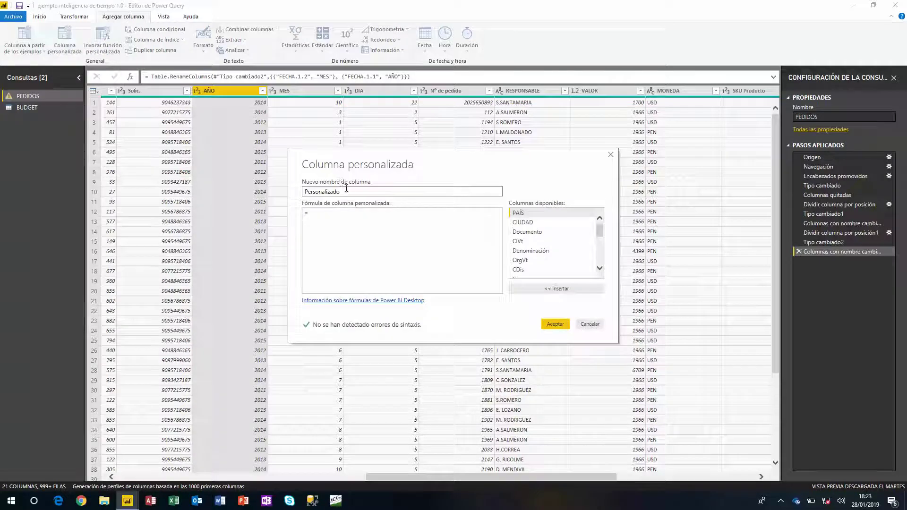
double_click(347, 190)
type("FECHA")
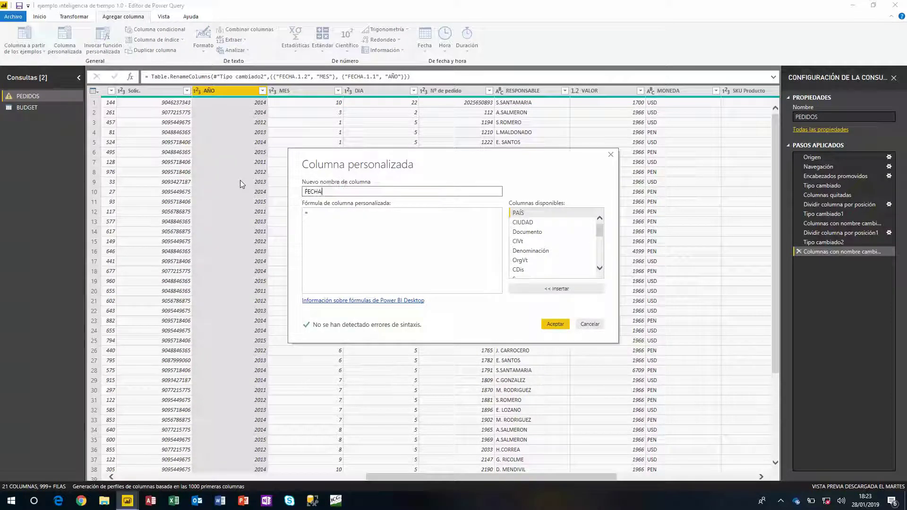
- Define the FECHA custom column with the formula #date([AÑO],[MES],[DIA]) and create it
left_click(334, 216)
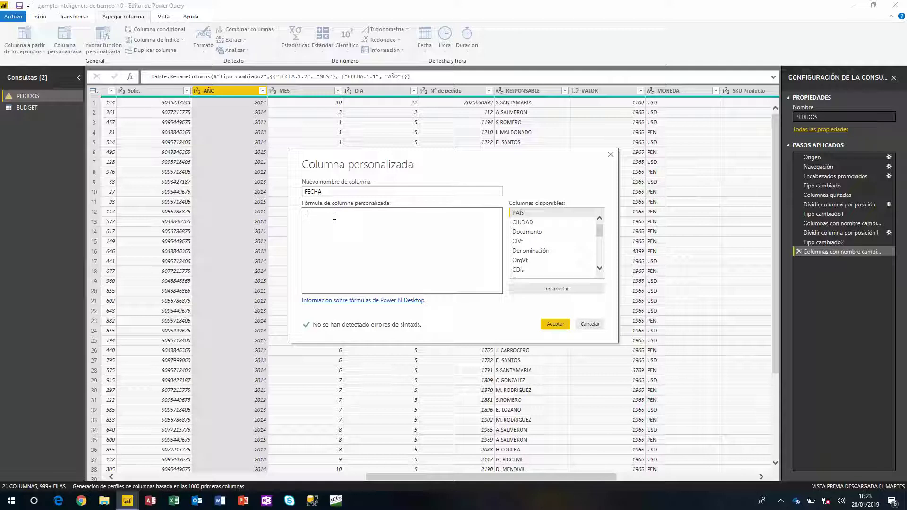
type("#date(")
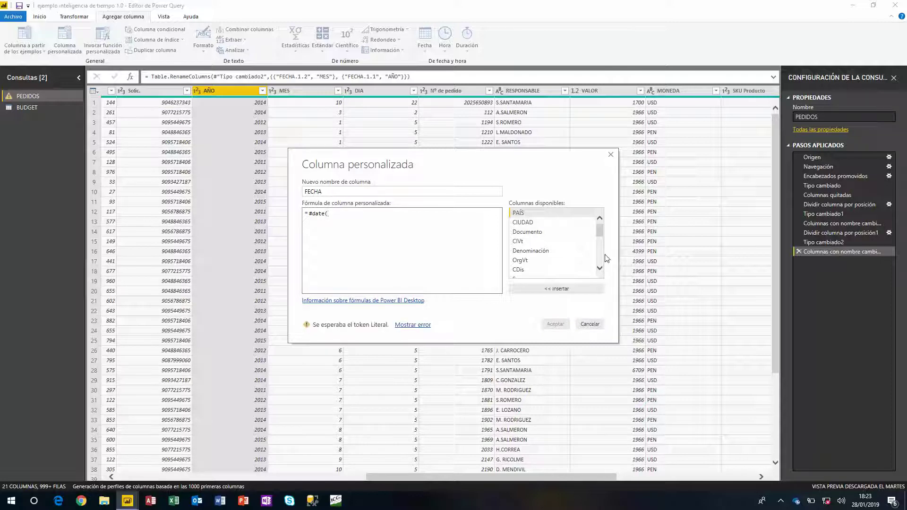
scroll(543, 250, "down", 2)
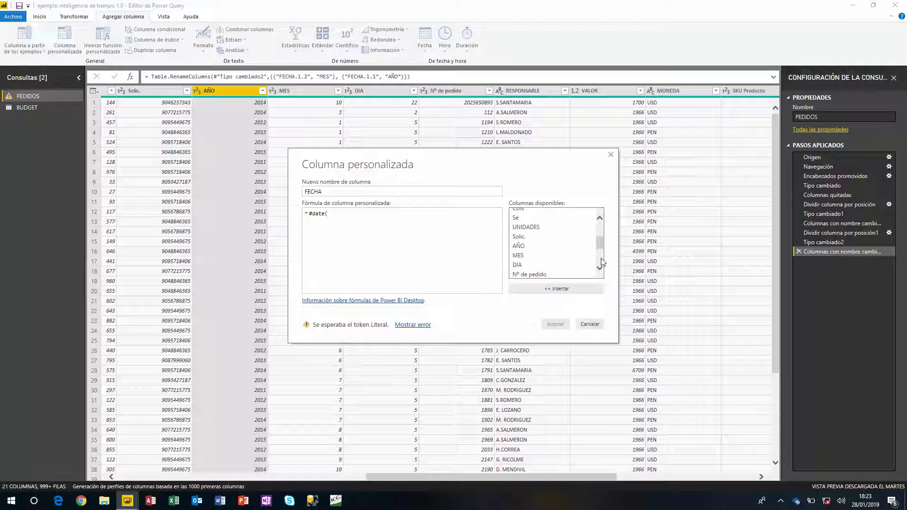
double_click(536, 246)
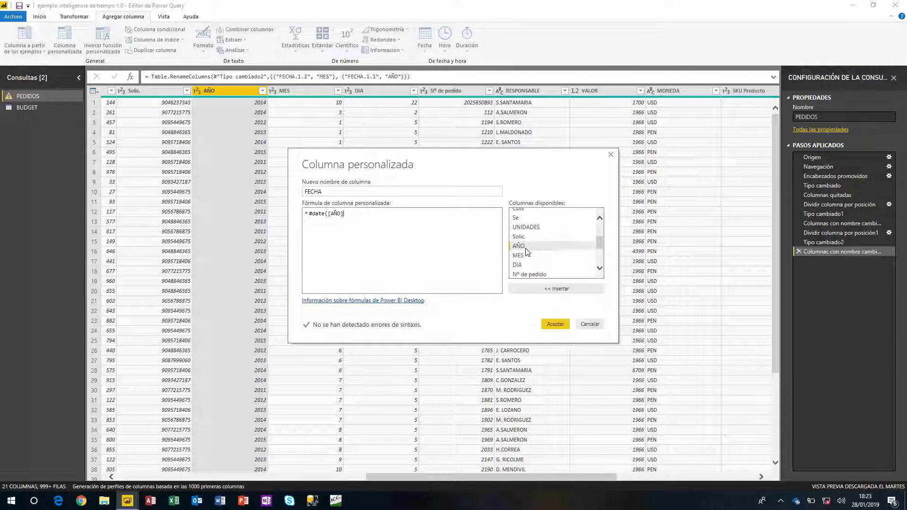
type(",")
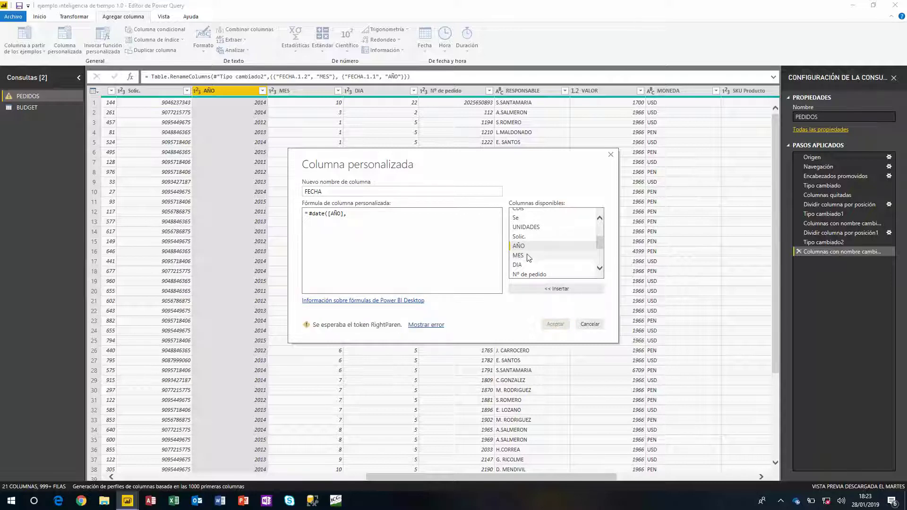
double_click(519, 256)
type(",")
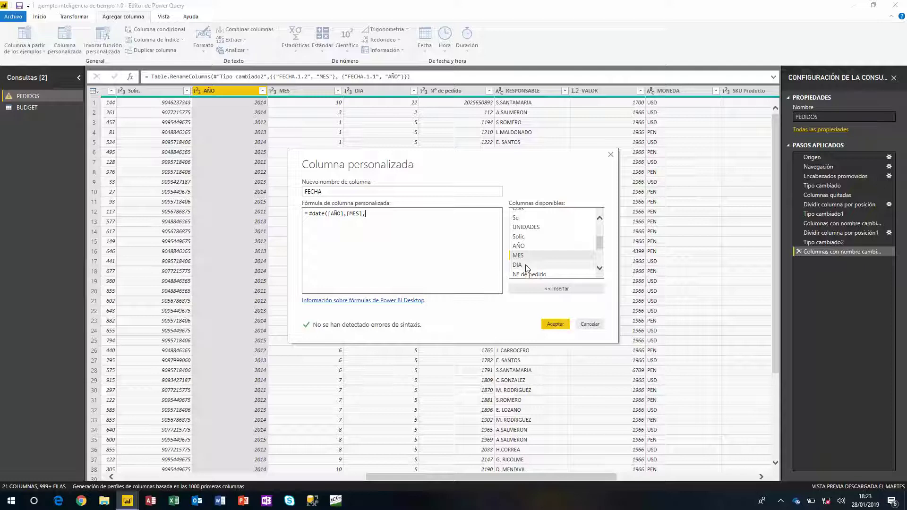
left_click(525, 264)
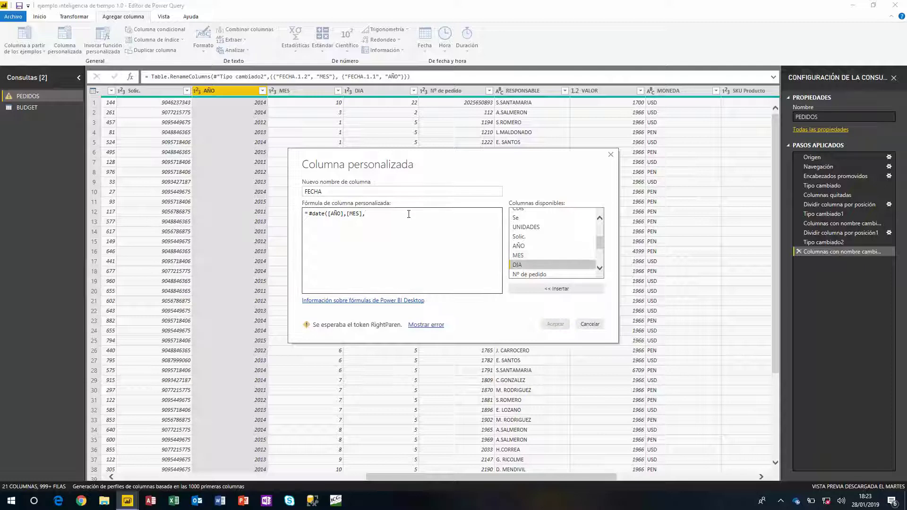
double_click(519, 265)
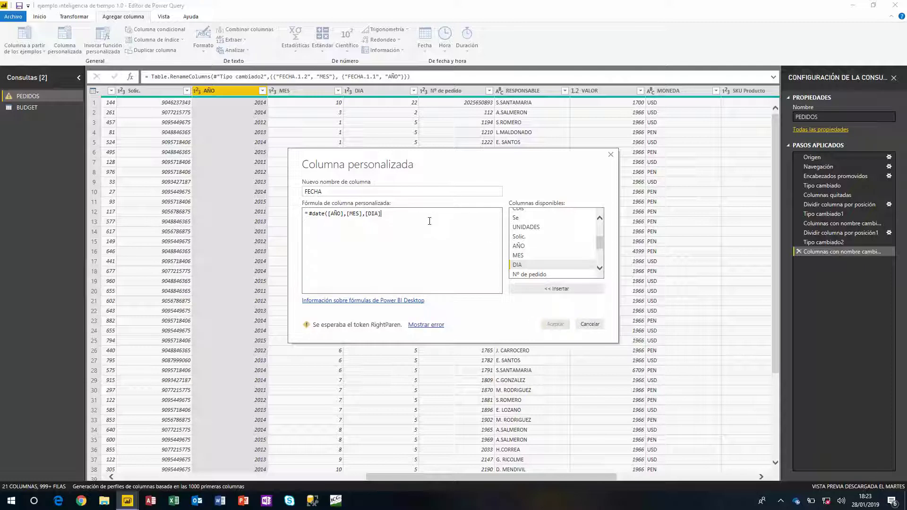
type(")")
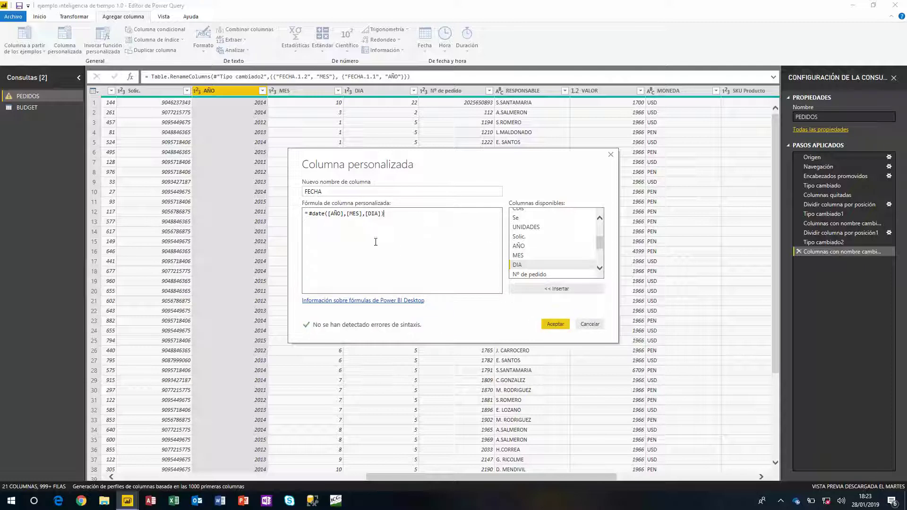
left_click(554, 325)
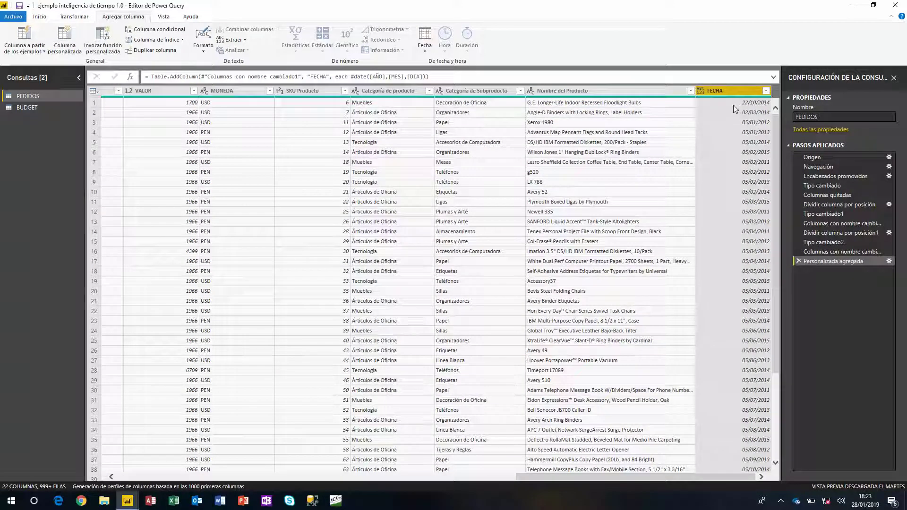
- Set the new FECHA column's data type to date, then close the query editor and apply the changes
left_click(700, 94)
left_click(727, 155)
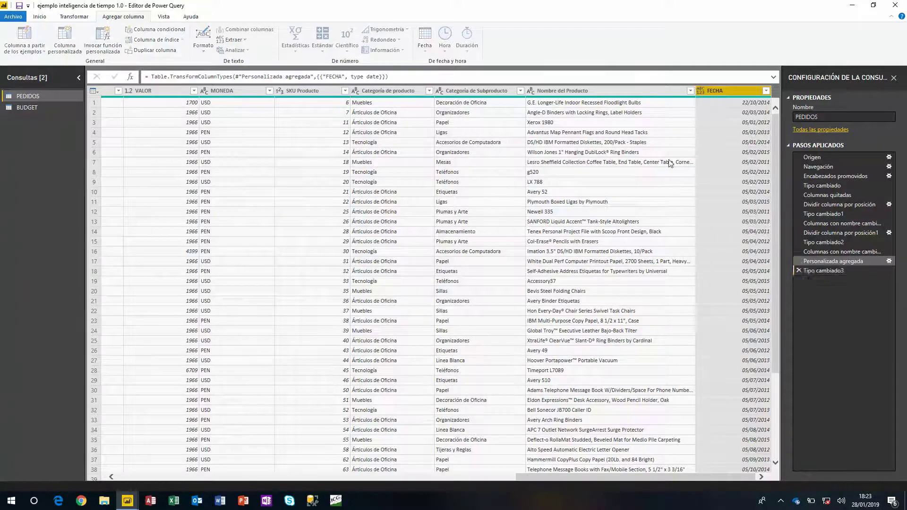
left_click(40, 17)
left_click(22, 50)
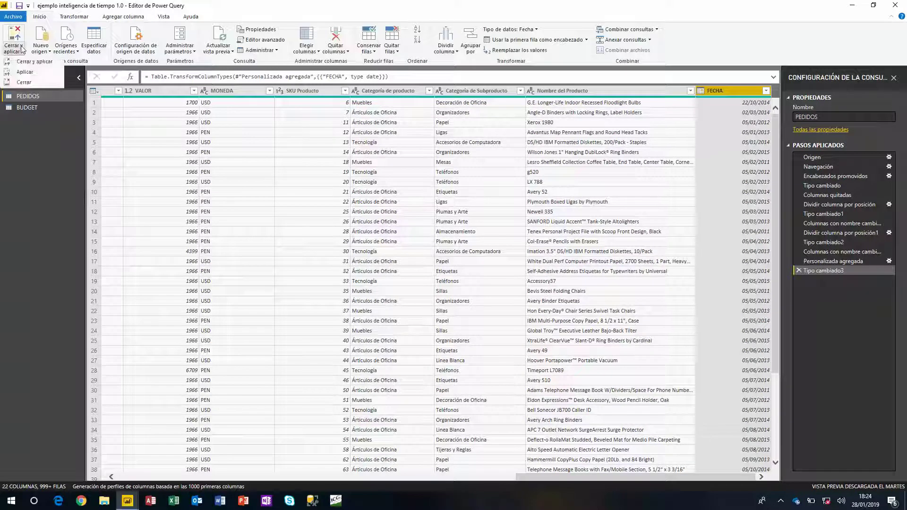
left_click(24, 62)
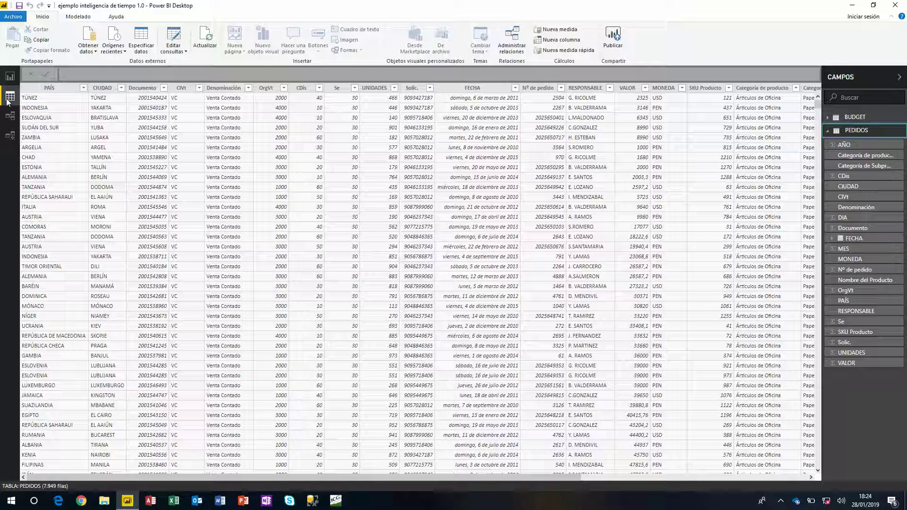
- Create a calculated table with the formula CALENDARIO = CALENDARAUTO()
left_click(72, 19)
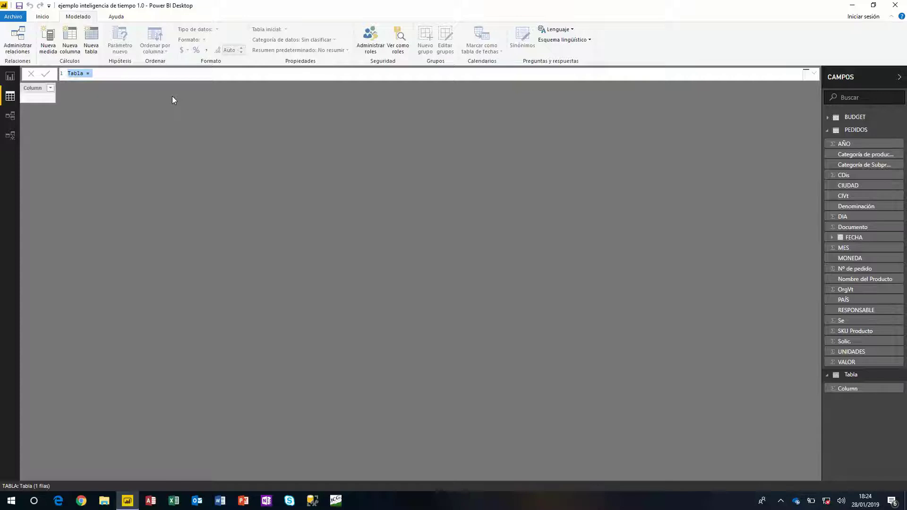
type("CALENDARIO=CALENDAR")
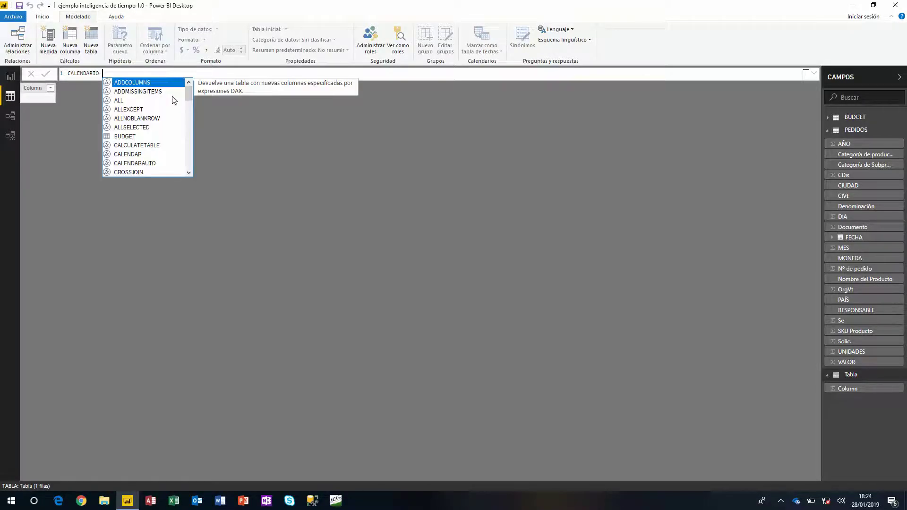
key("Down")
key("Tab")
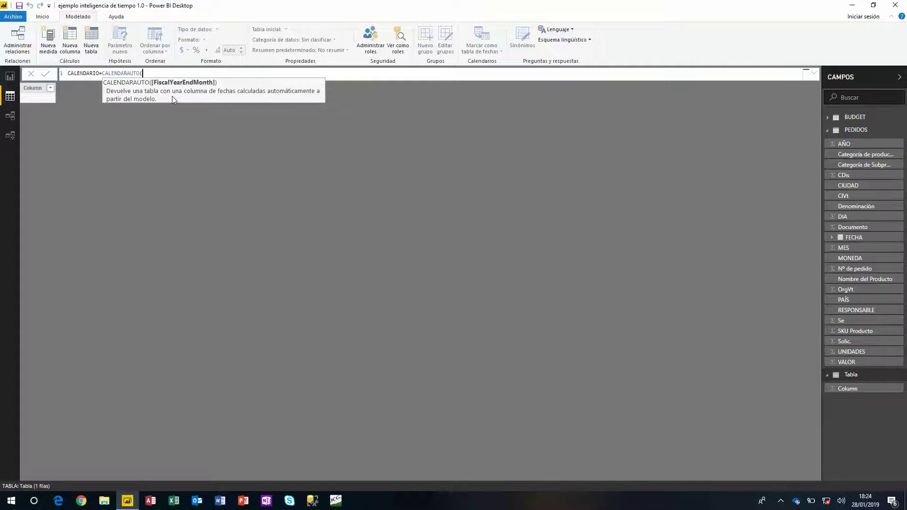
type(")")
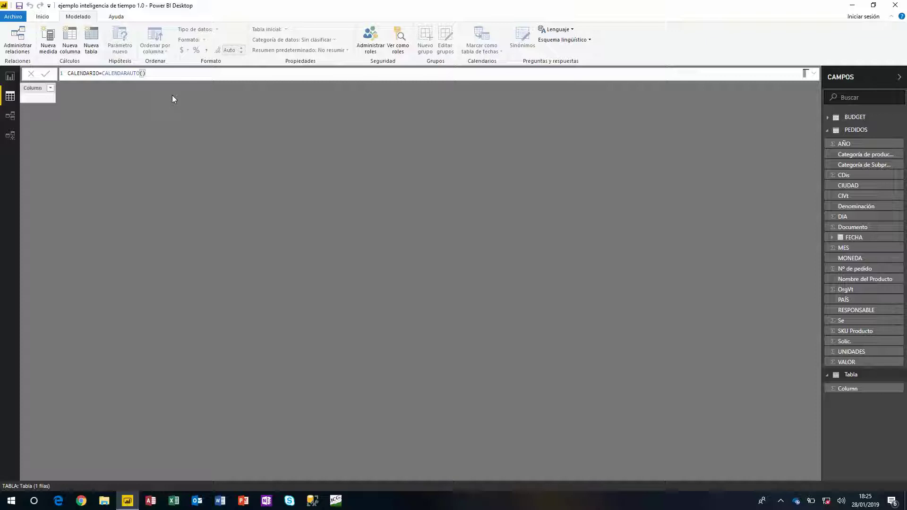
key("Return")
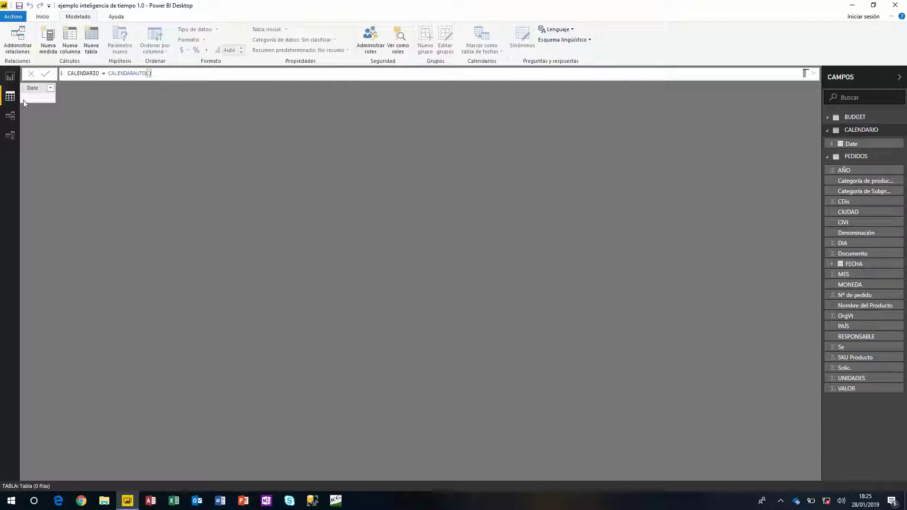
- Check the range of dates in the CALENDARIO table and format its Date column as 14/03/2001 (dd/MM/yyyy)
left_click(859, 144)
left_click(860, 131)
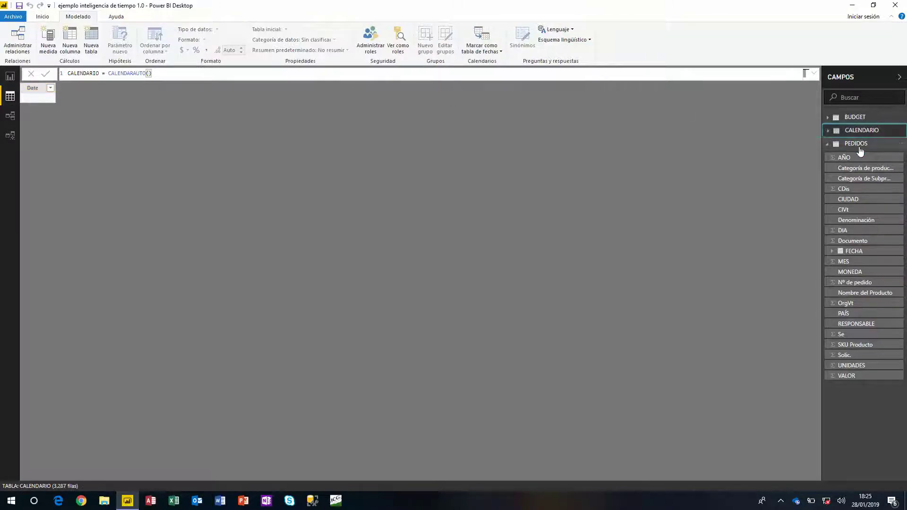
left_click(828, 130)
left_click(857, 144)
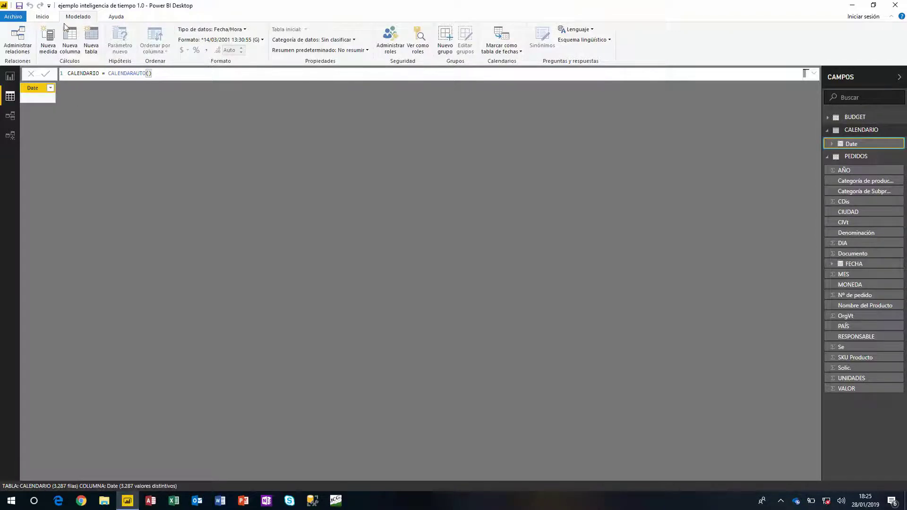
left_click(42, 17)
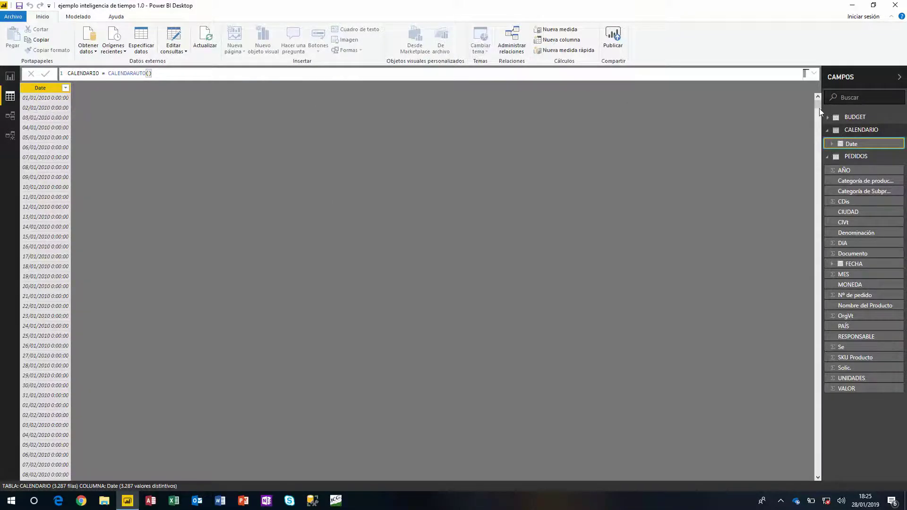
left_click_drag(819, 109, 817, 477)
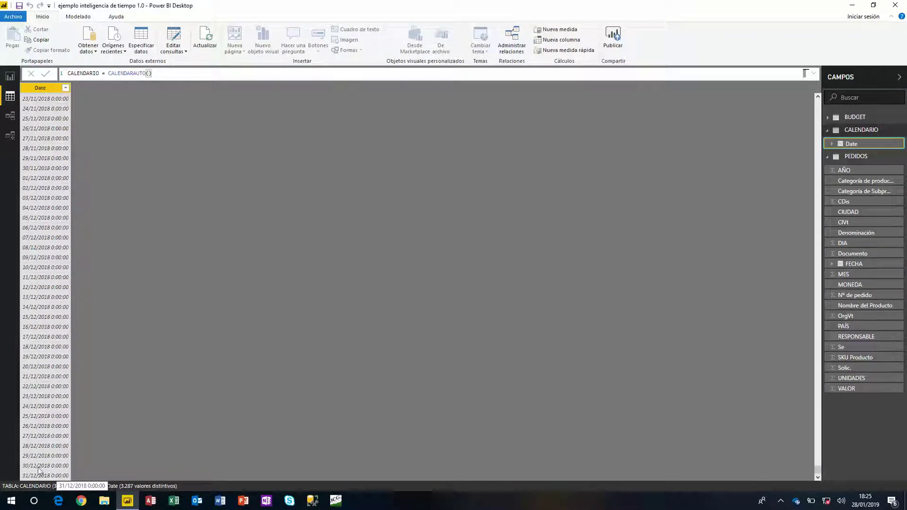
left_click(84, 17)
left_click(221, 40)
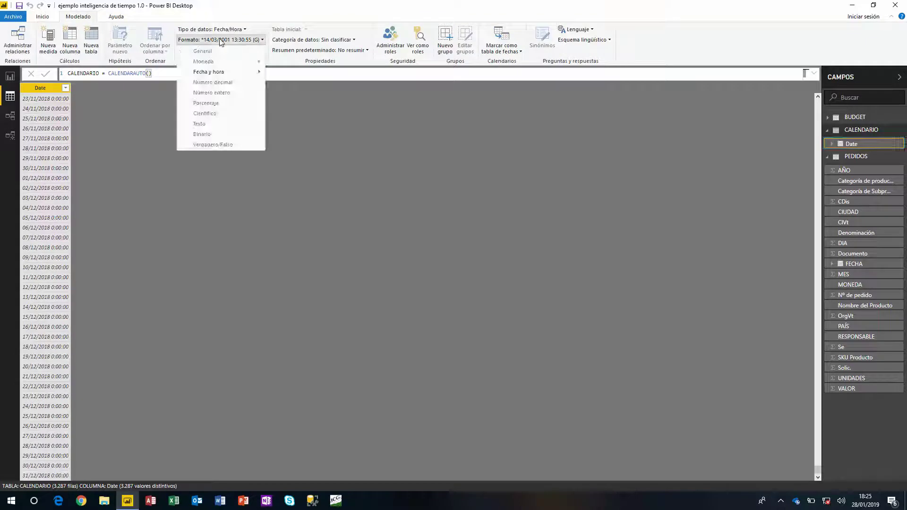
mouse_move(227, 73)
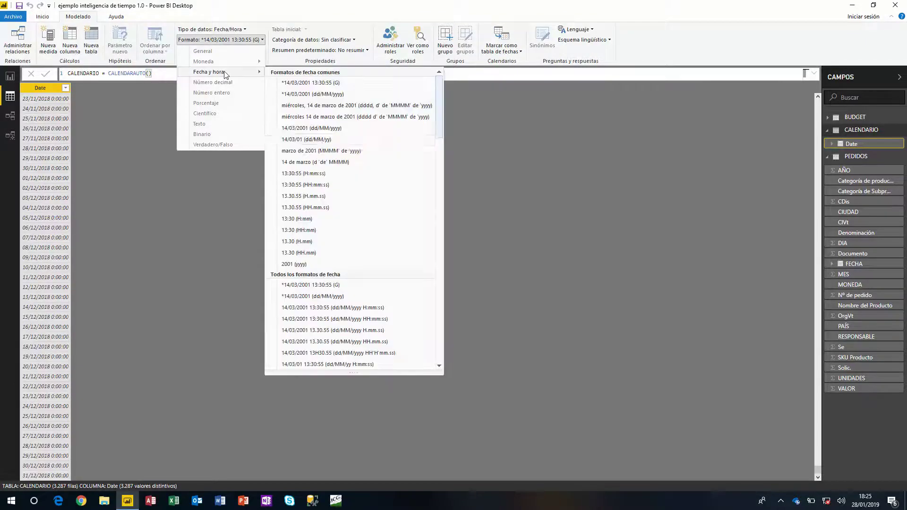
left_click(320, 130)
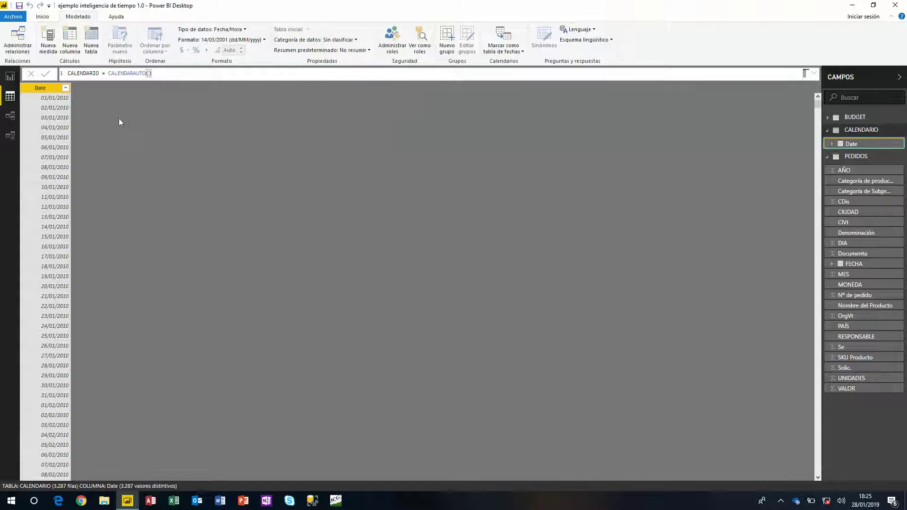
- Format the FECHA column of the PEDIDOS table as 14/03/2001 (dd/MM/yyyy)
left_click(850, 157)
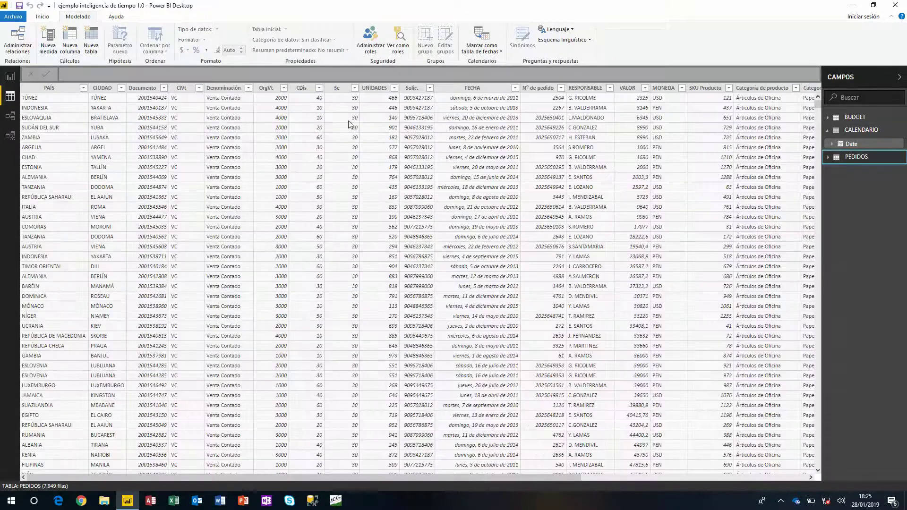
left_click(441, 93)
left_click(259, 40)
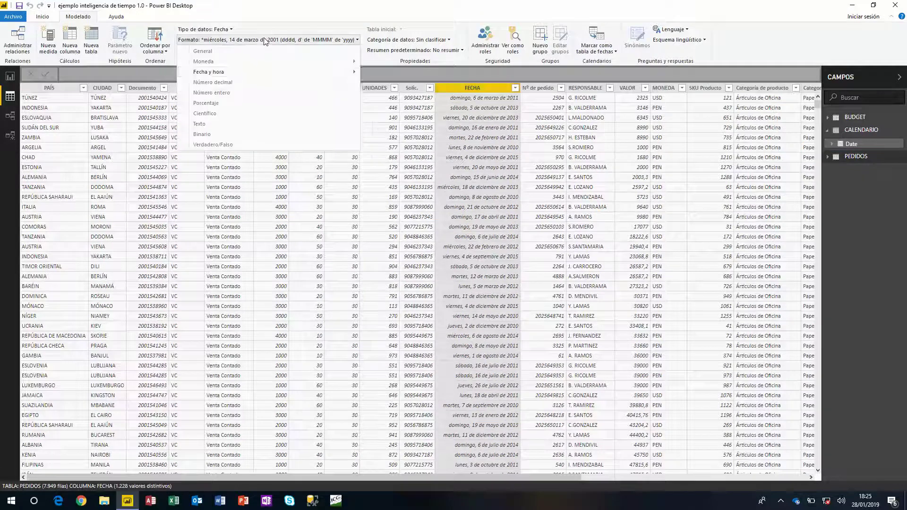
mouse_move(314, 74)
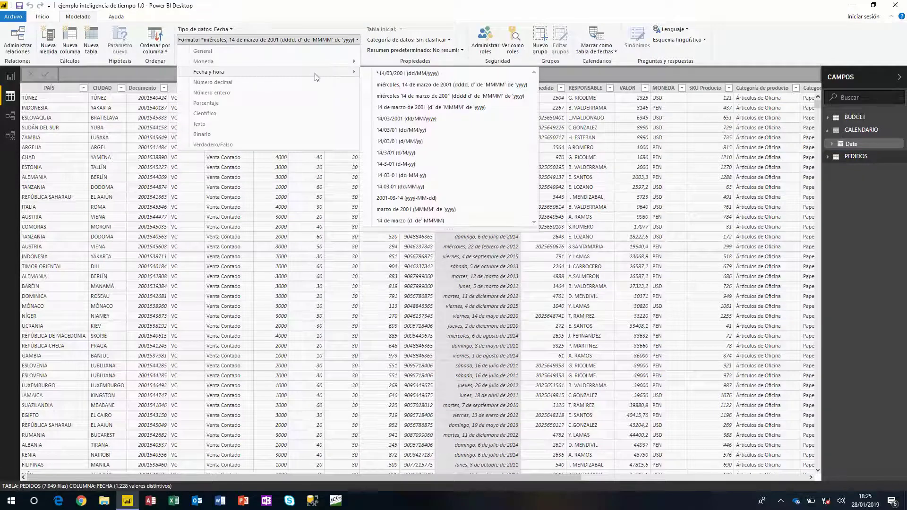
left_click(398, 119)
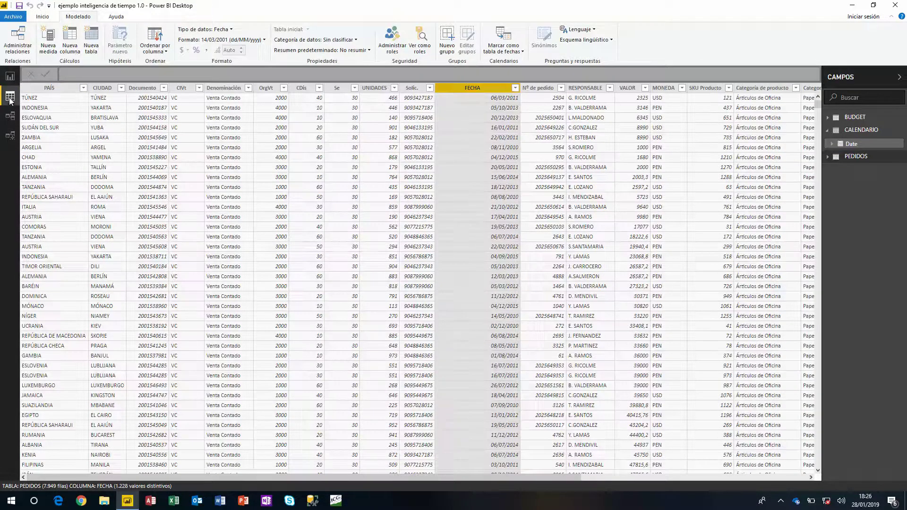
- Rename the Date column of the CALENDARIO table as FECHA
left_click(827, 130)
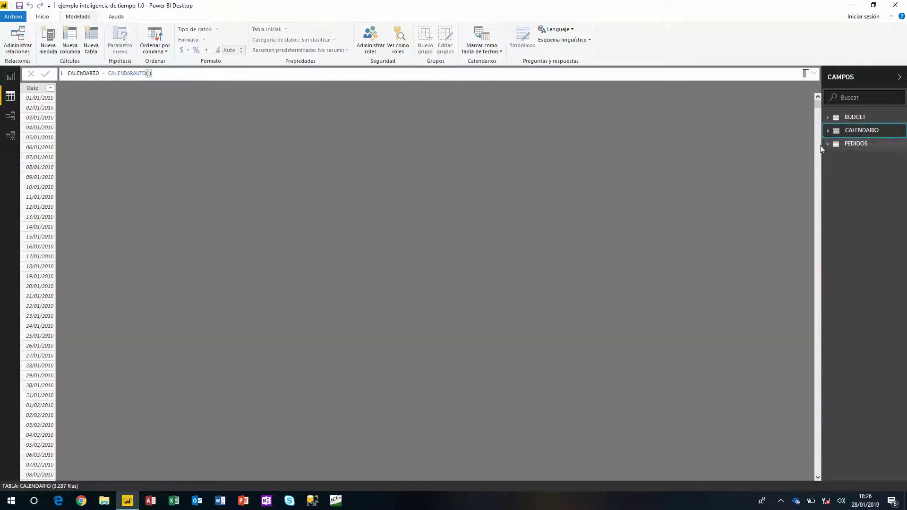
left_click(827, 133)
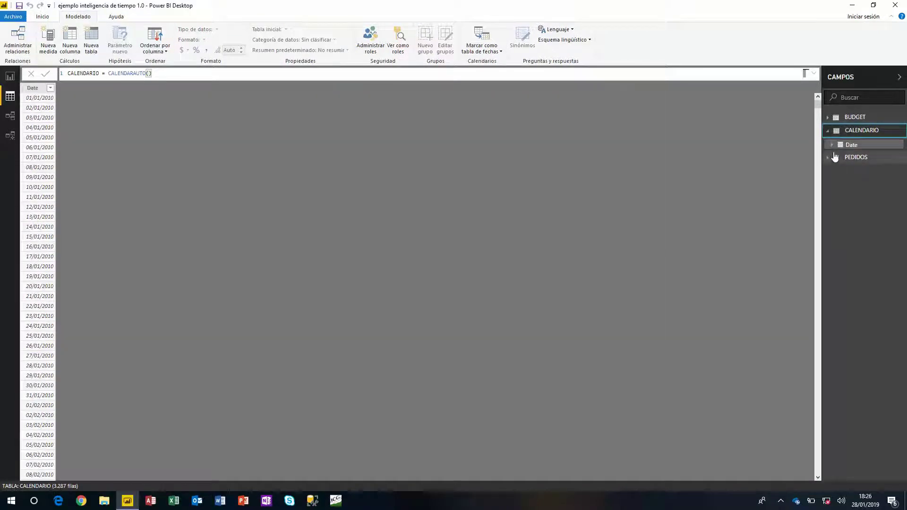
left_click(31, 89)
type("FECHA")
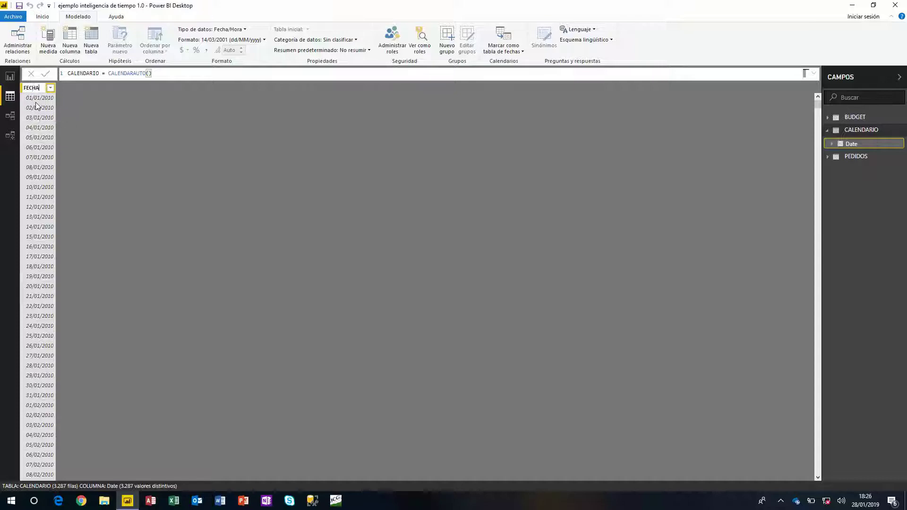
key("Return")
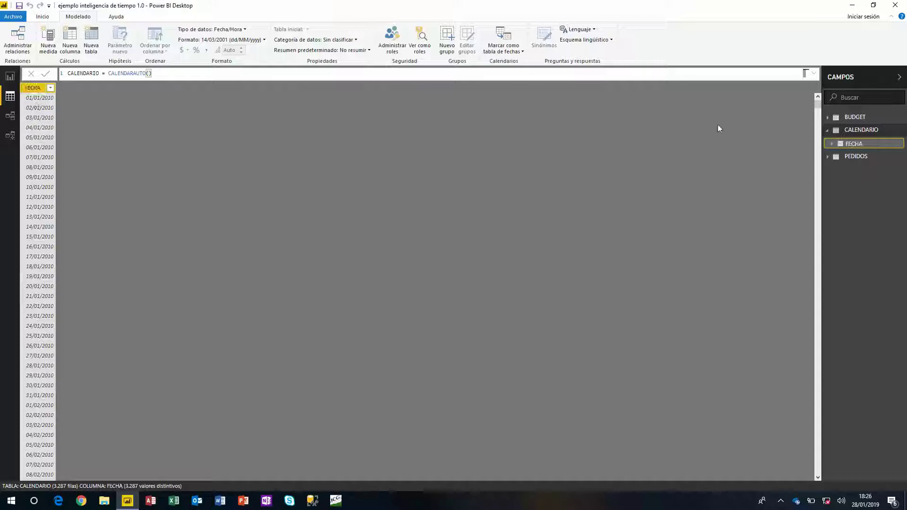
- Examine the date hierarchy levels under FECHA in the CALENDARIO table, then collapse the table's field list
left_click(831, 144)
left_click(835, 155)
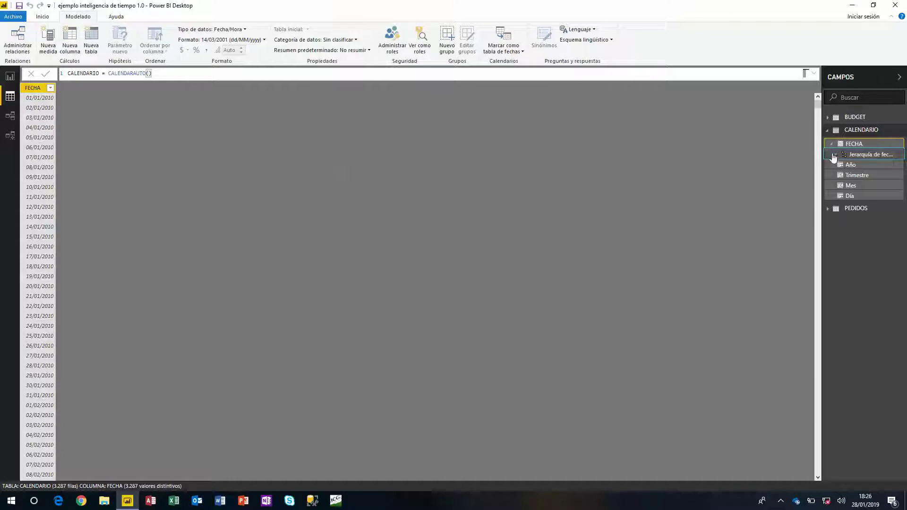
left_click(858, 132)
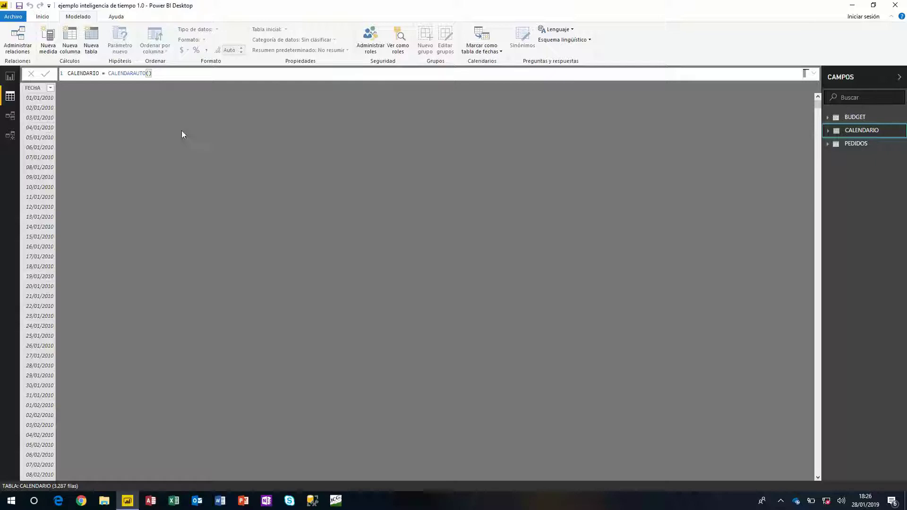
- Add a slicer to the report page using the Año level of the CALENDARIO table's FECHA hierarchy
left_click(11, 77)
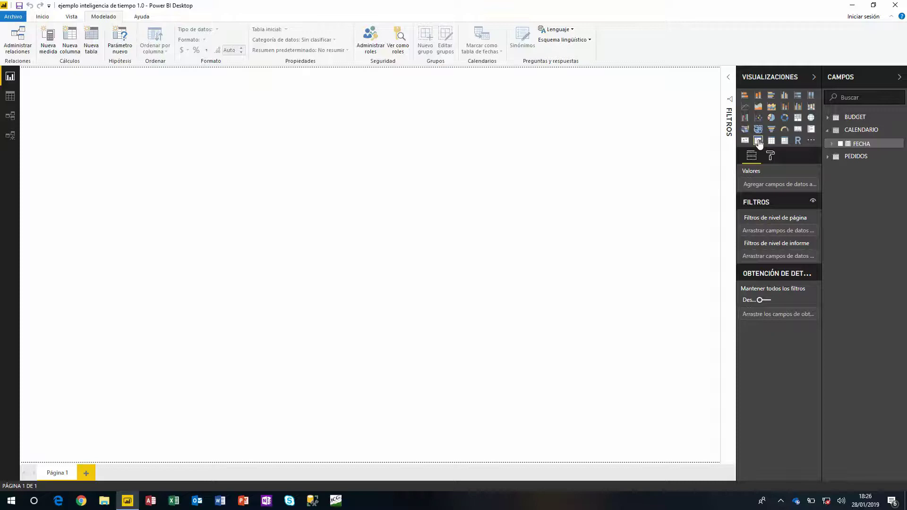
left_click(758, 140)
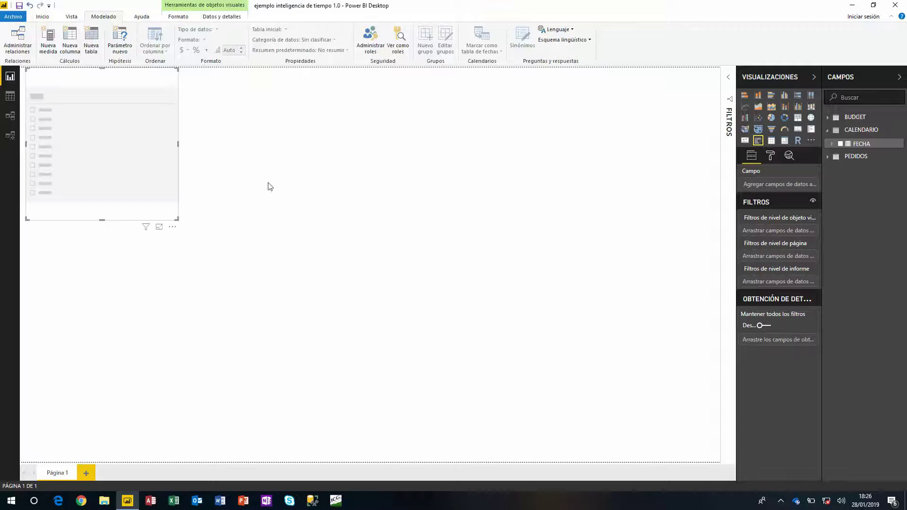
left_click(832, 144)
left_click(835, 154)
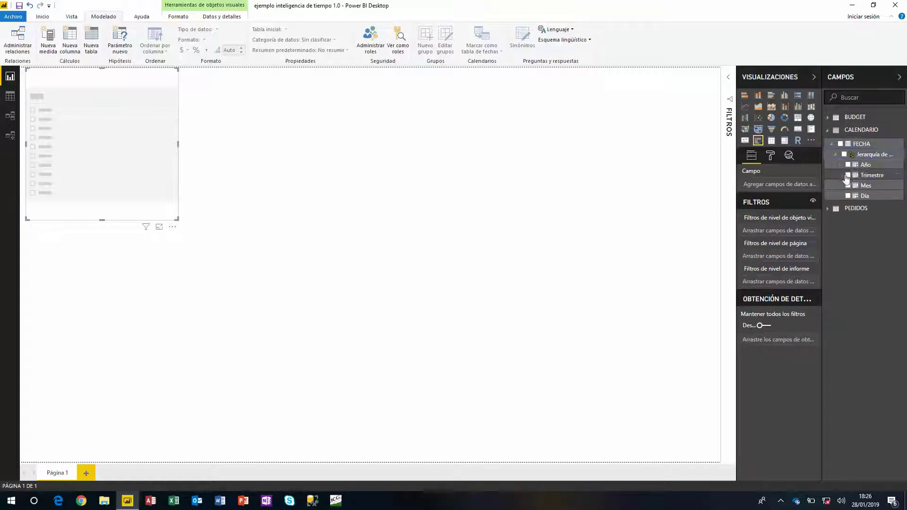
left_click_drag(865, 165, 117, 111)
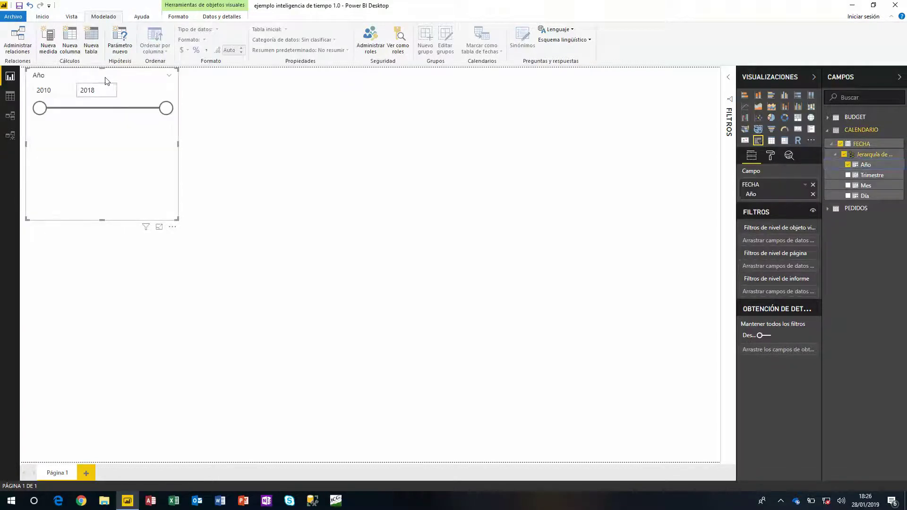
- Place the Año slicer in the report page's upper-right corner, show it as a list and shrink it to fit the years
left_click_drag(105, 78, 711, 77)
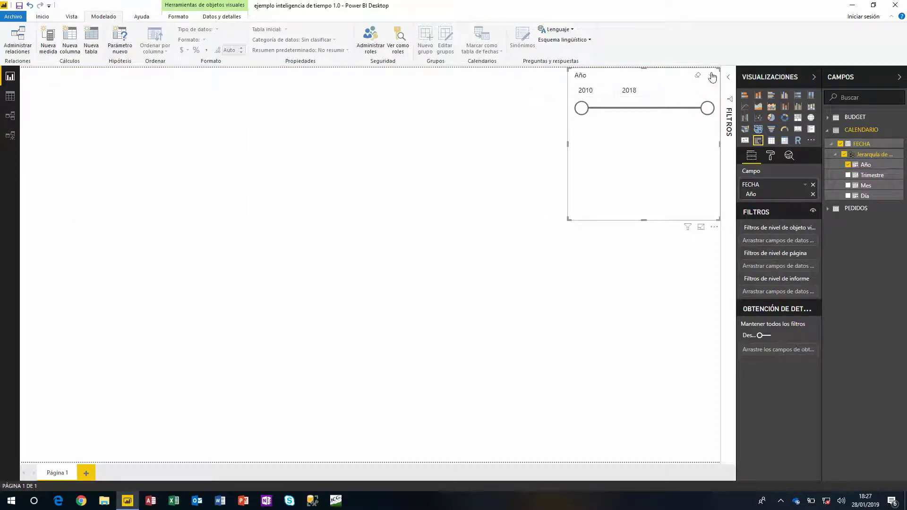
left_click(712, 77)
left_click(675, 88)
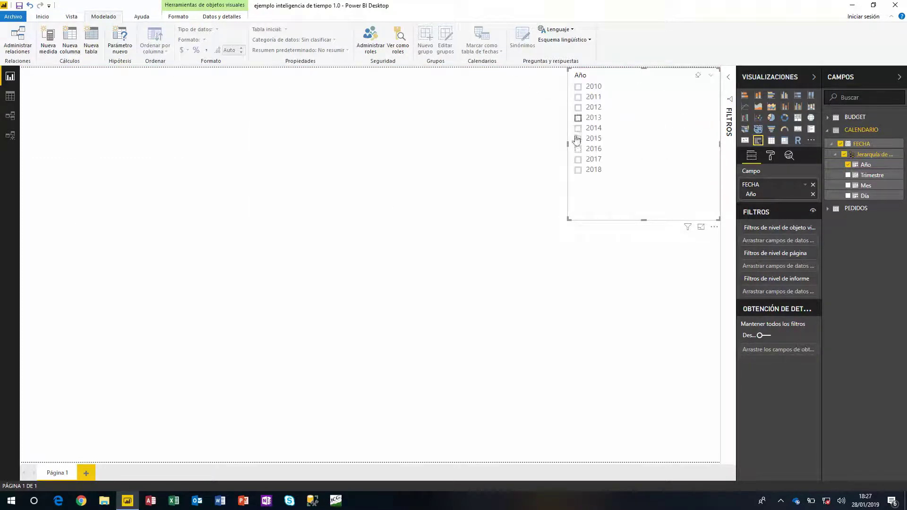
left_click_drag(569, 219, 665, 207)
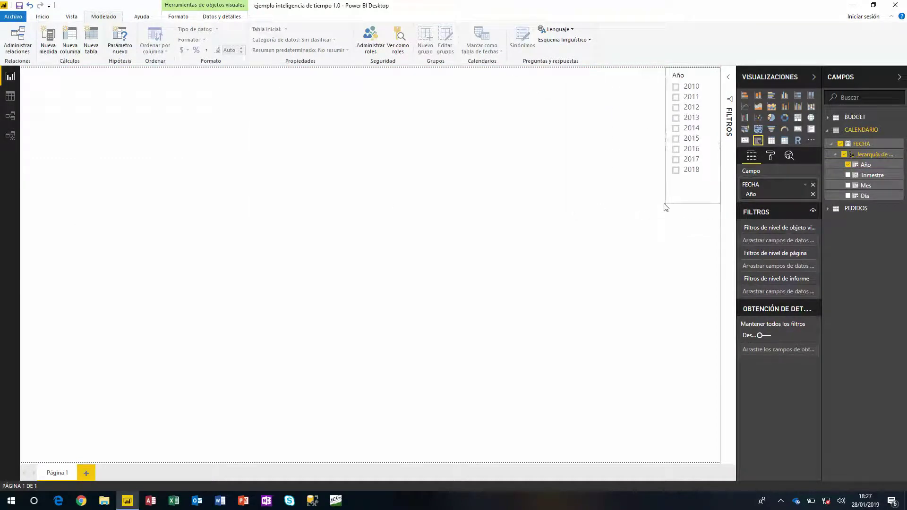
left_click(10, 96)
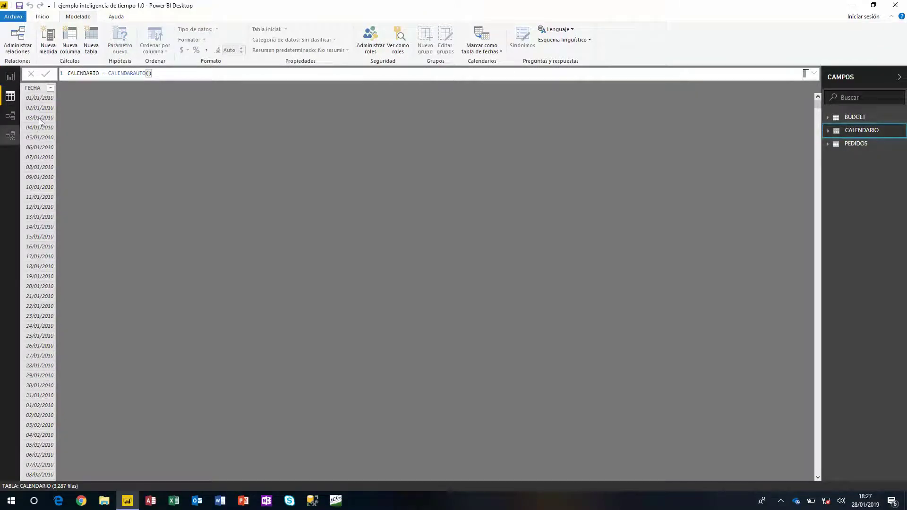
left_click(10, 77)
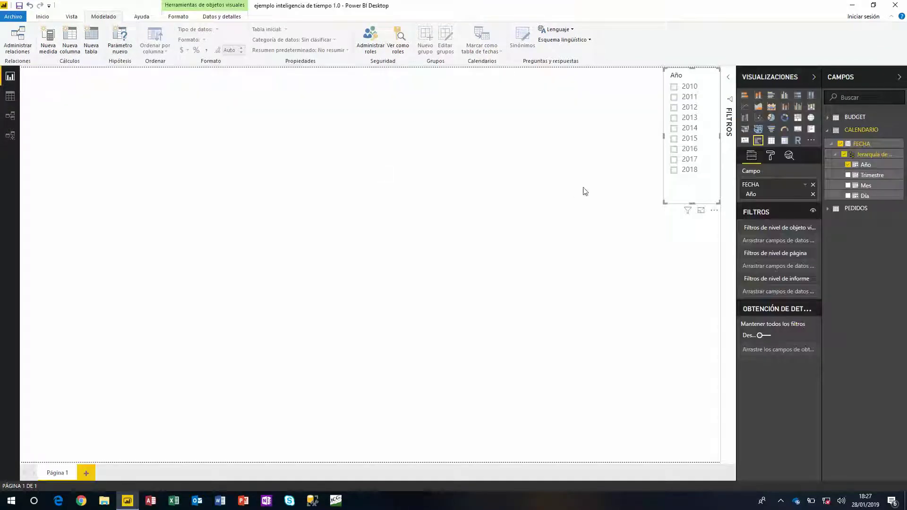
- Add a compact slicer for the Trimestre level of FECHA directly below the Año slicer
left_click(470, 173)
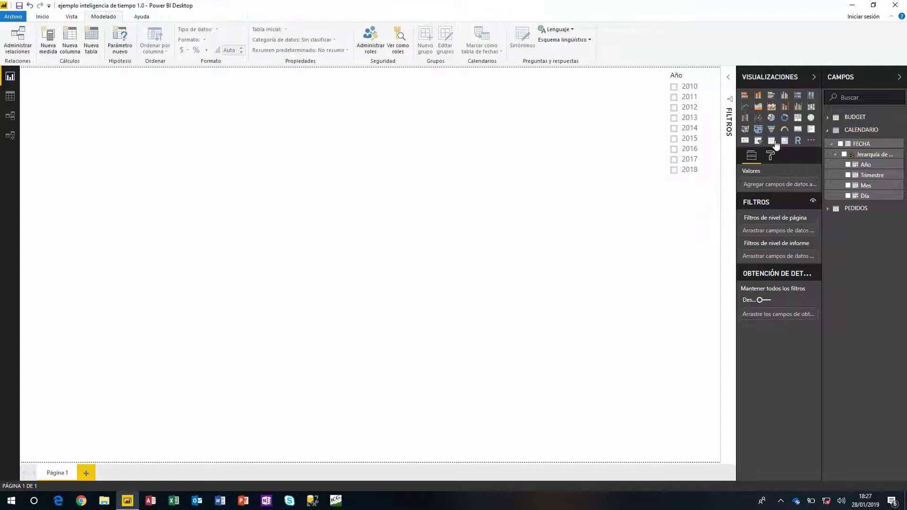
left_click(758, 140)
left_click_drag(135, 299, 614, 233)
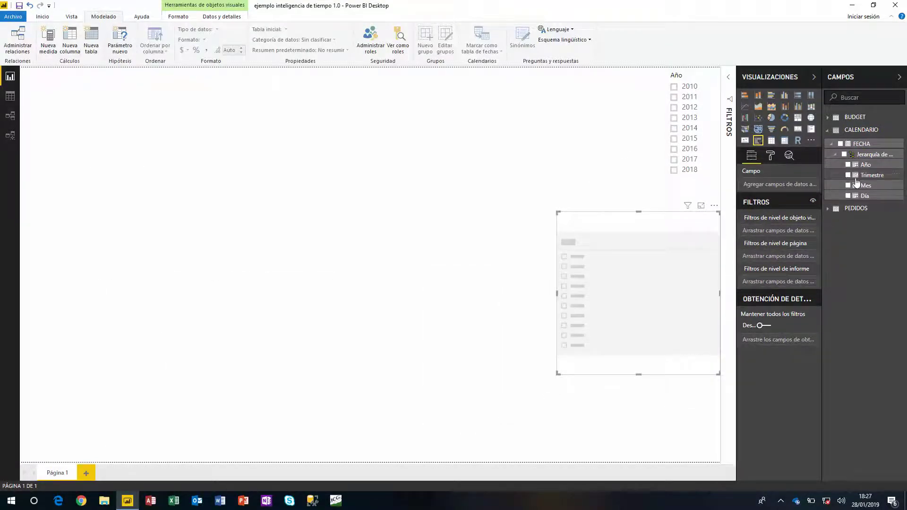
left_click_drag(869, 175, 600, 336)
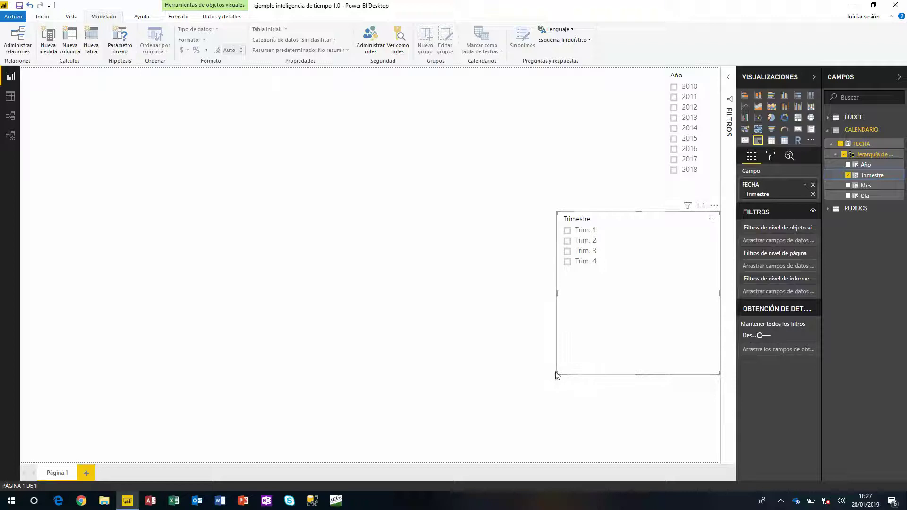
left_click_drag(557, 373, 692, 280)
left_click(586, 232)
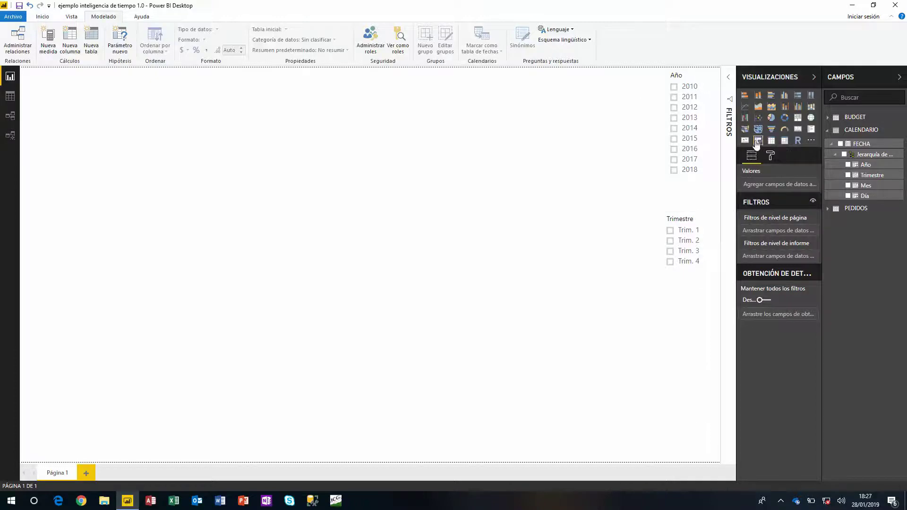
- Add a slicer for the Mes level of FECHA below the Trimestre slicer and narrow it to fit the month names
left_click(758, 140)
left_click_drag(194, 313, 648, 302)
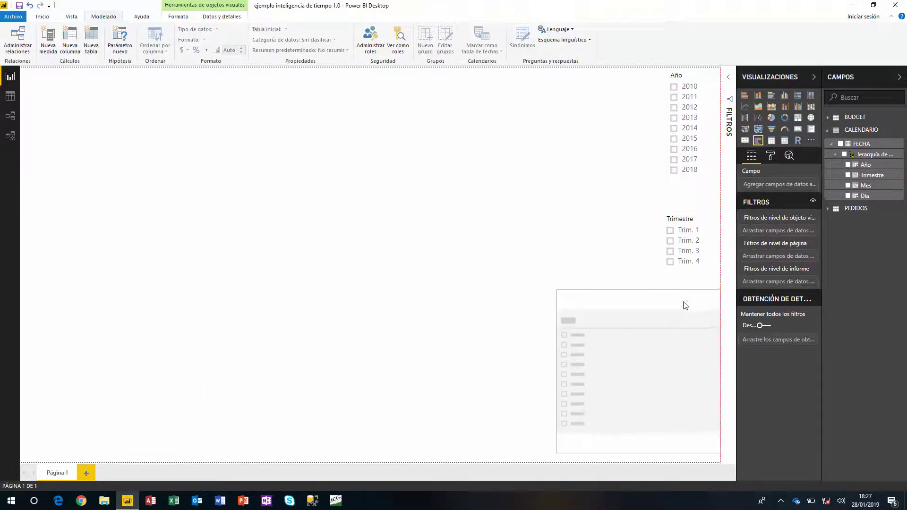
left_click_drag(878, 185, 609, 364)
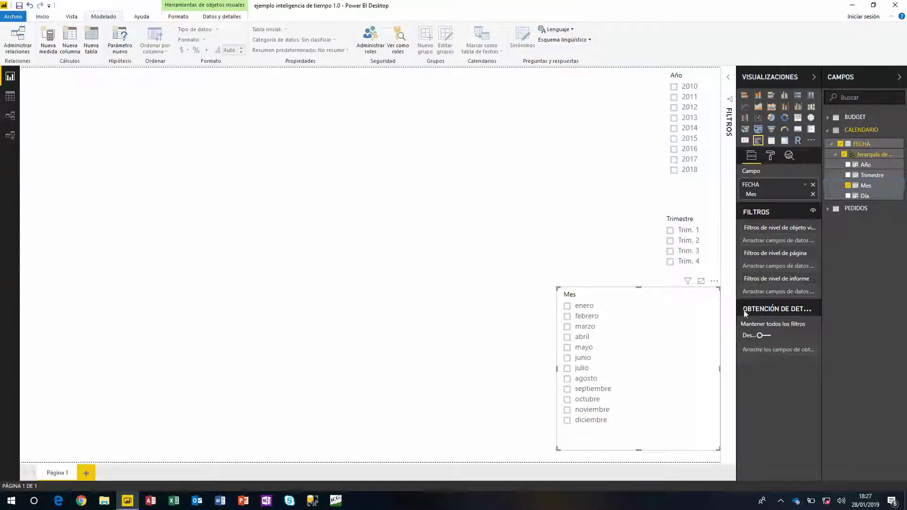
left_click_drag(557, 450, 651, 449)
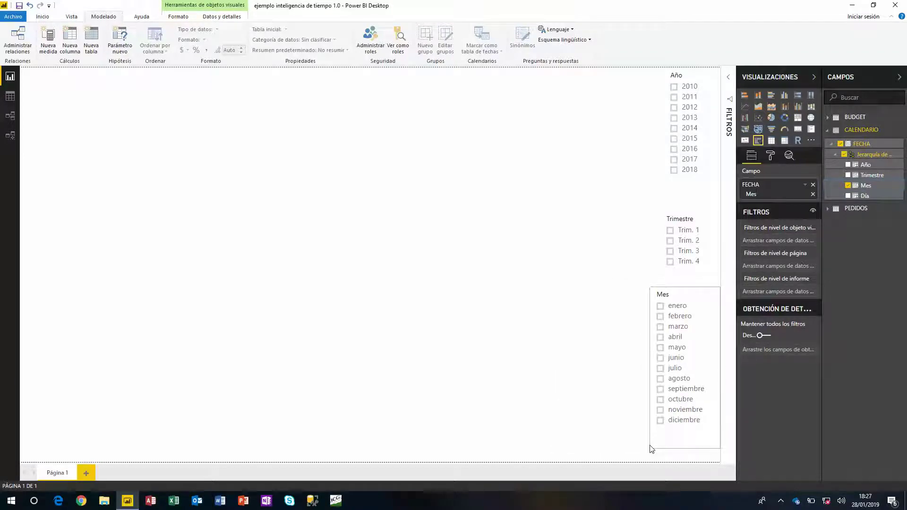
left_click(605, 289)
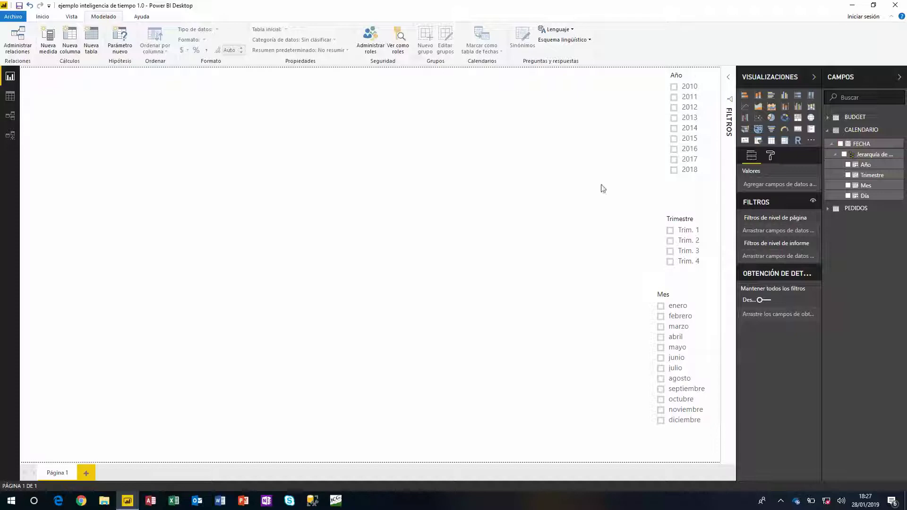
- Delete the Año, Trimestre and Mes slicers from the report page
left_click(672, 193)
key("Delete")
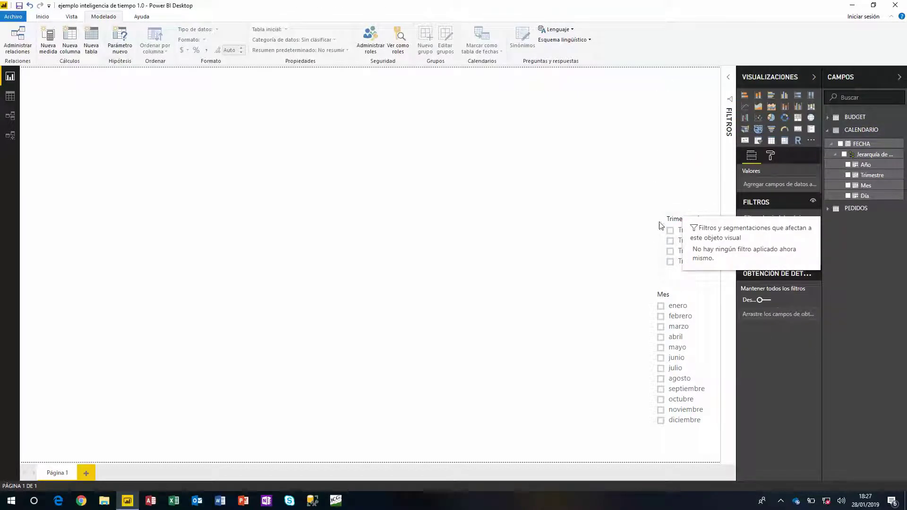
left_click(661, 226)
key("Delete")
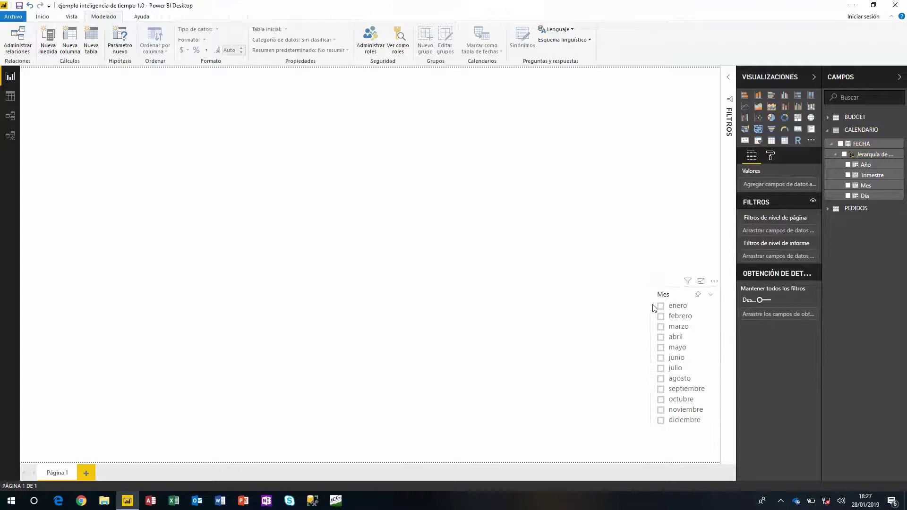
left_click(654, 307)
key("Delete")
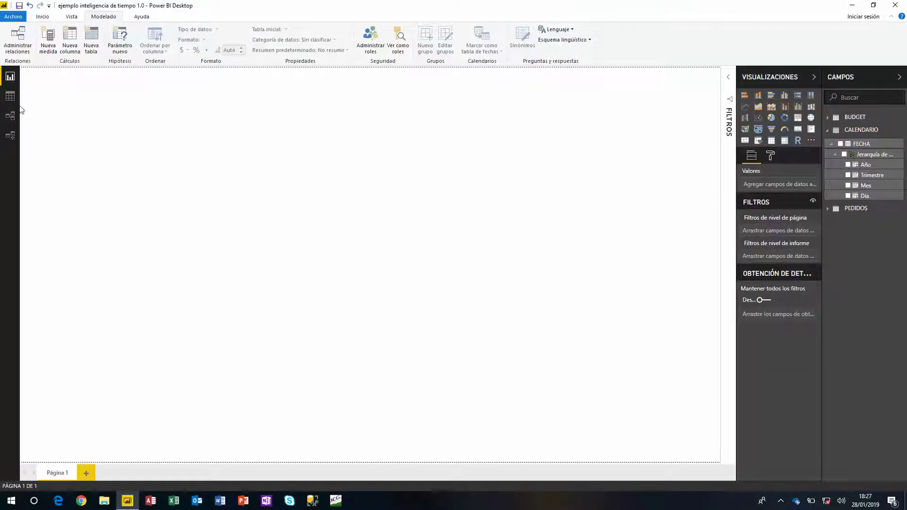
- Add a calculated column to the CALENDARIO table with the formula AÑO=YEAR(CALENDARIO[FECHA])
left_click(10, 96)
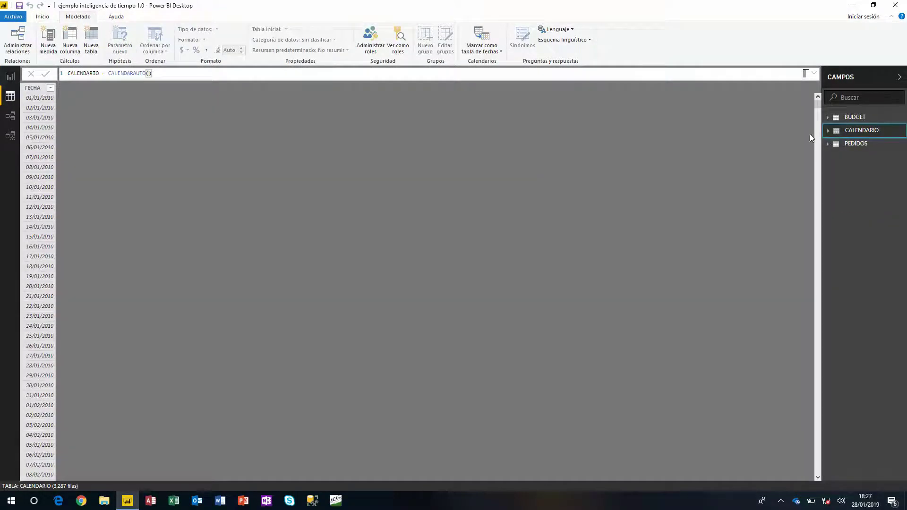
left_click(69, 39)
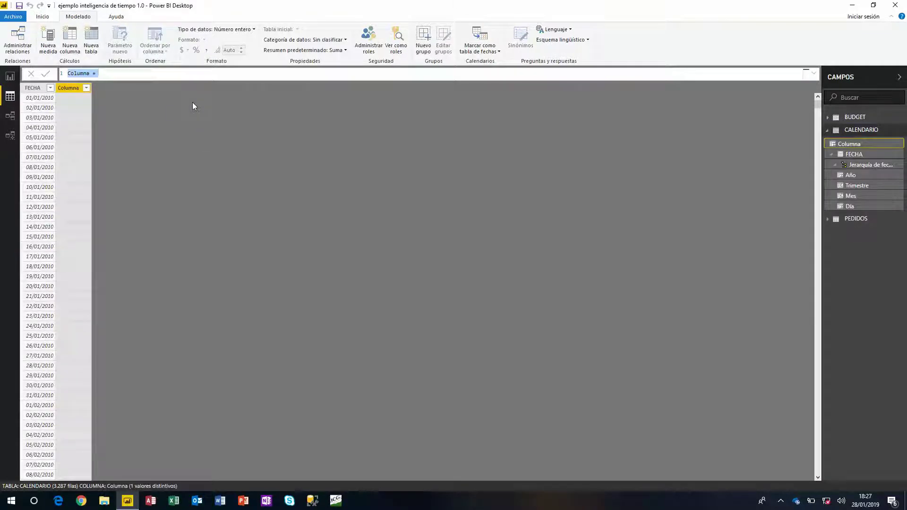
type("a")
key("BackSpace")
type("AÑO=YEAR(")
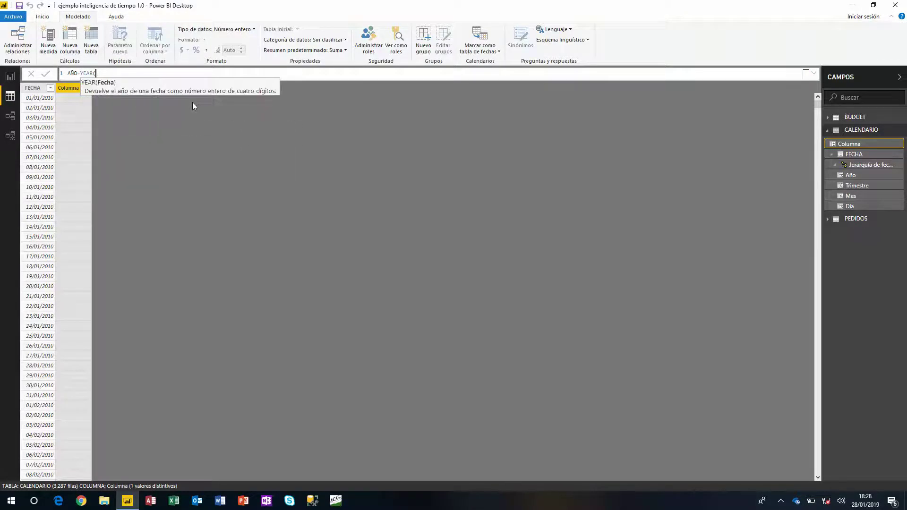
type("CALEN")
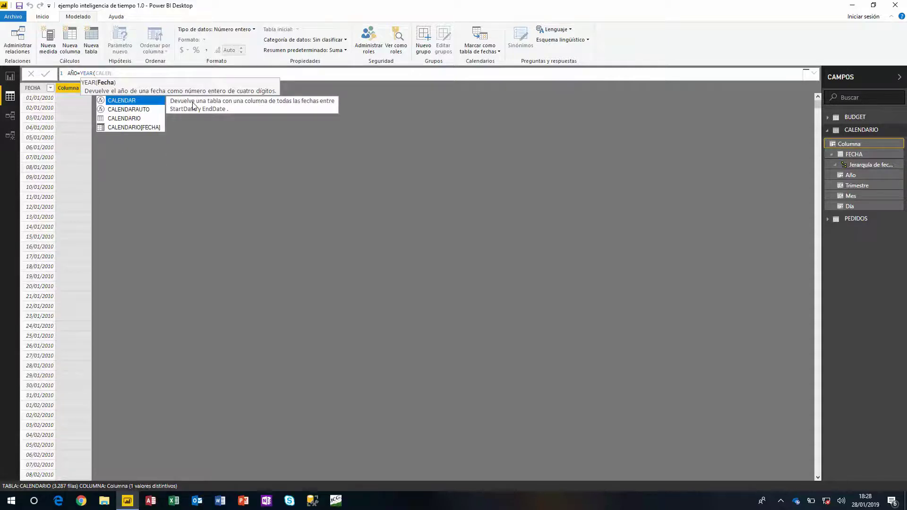
key("Down")
key("Down")
key("Down")
key("Tab")
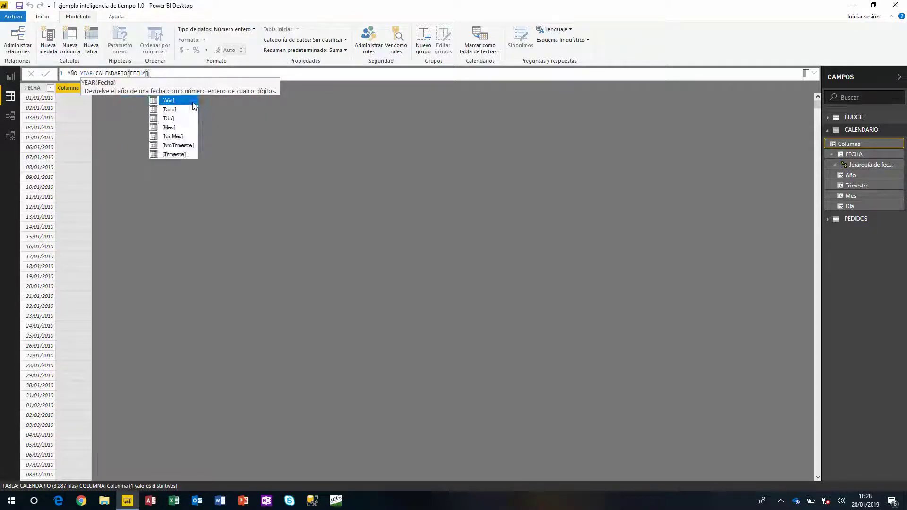
type(")")
key("Return")
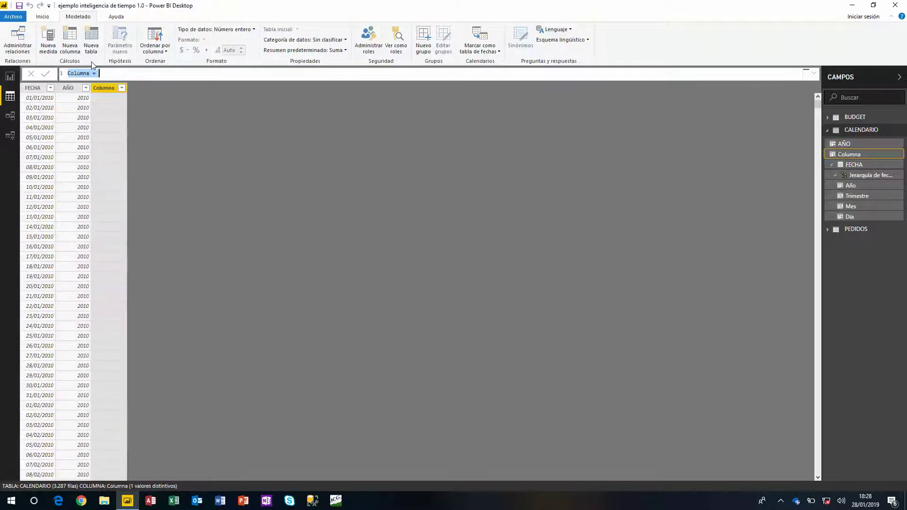
type("MES=")
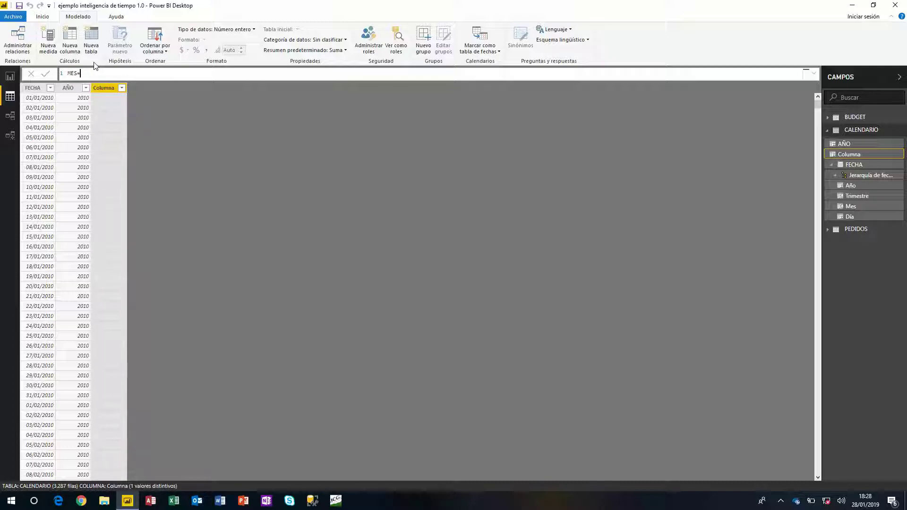
key("BackSpace")
key("BackSpace")
key("BackSpace")
key("BackSpace")
- Add a month number column to the CALENDARIO table with the formula NMES=MONTH(CALENDARIO[FECHA])
type("NMES=MON")
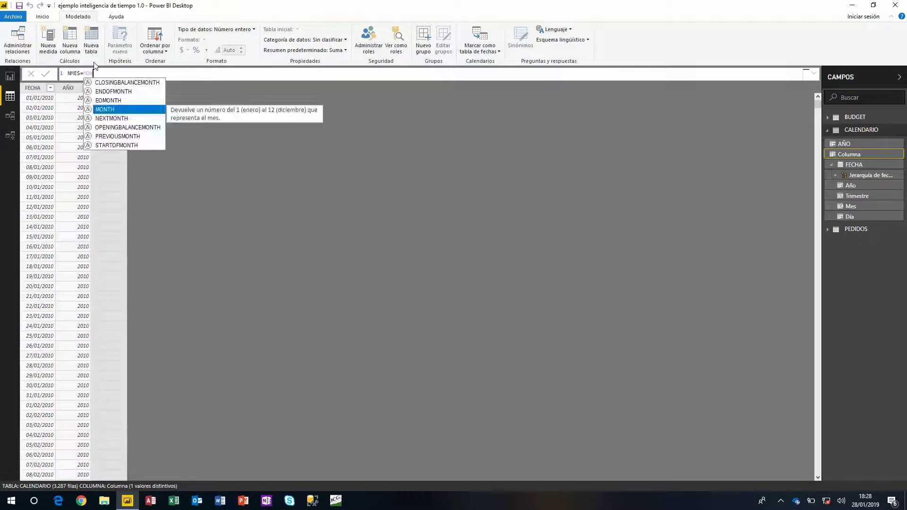
type("TH(CAL")
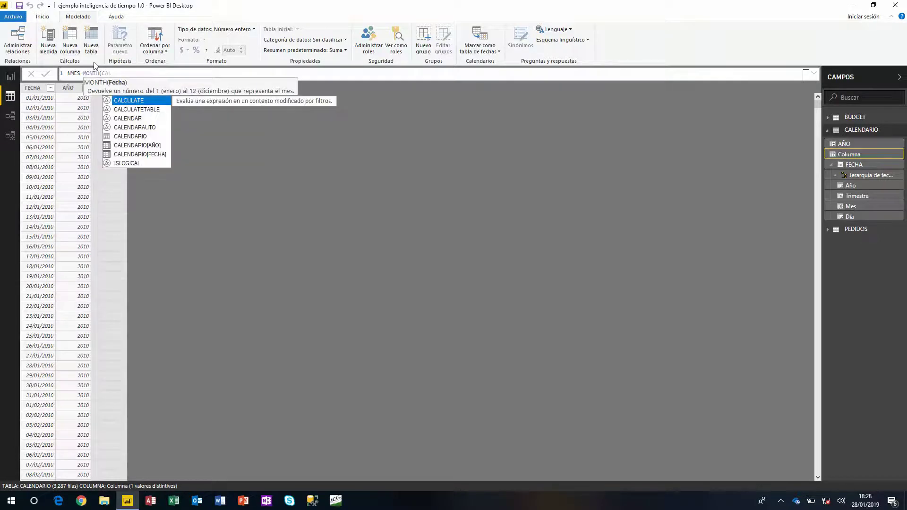
key("Down")
key("Down")
key("Down")
key("Down")
key("Down")
key("Down")
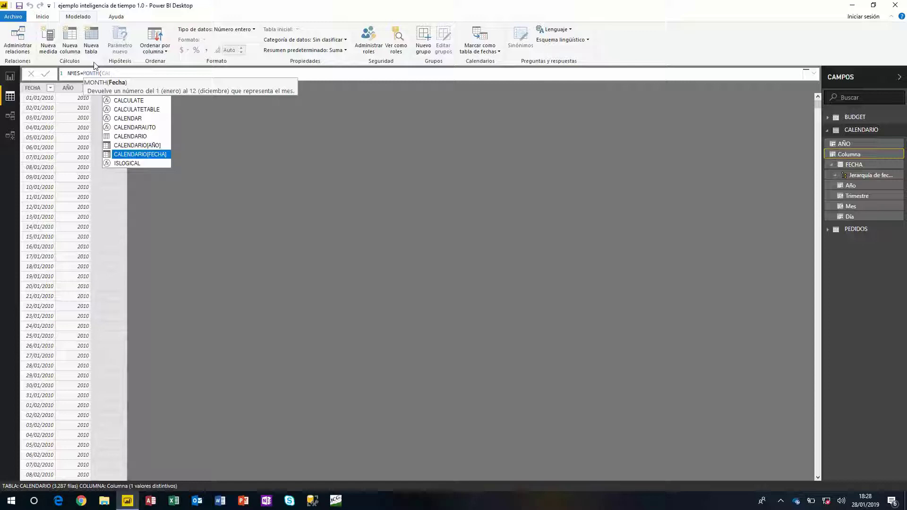
key("Tab")
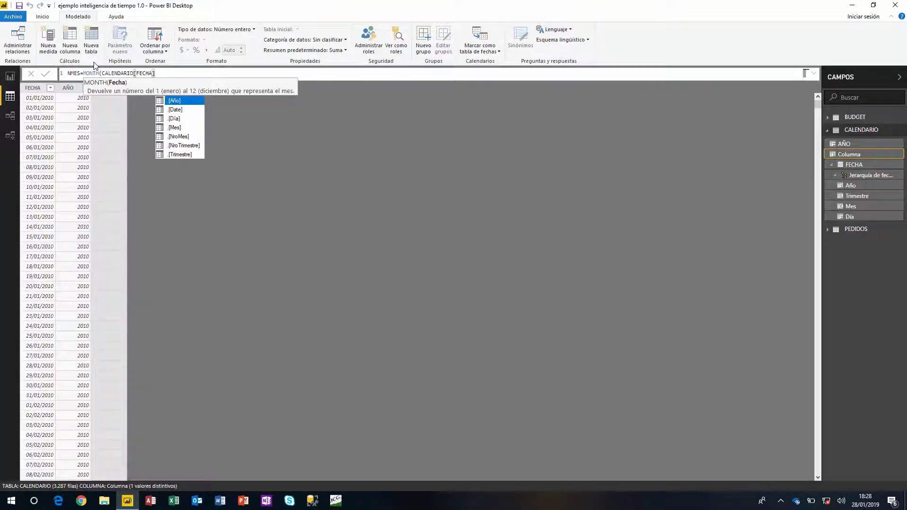
type(")")
key("Return")
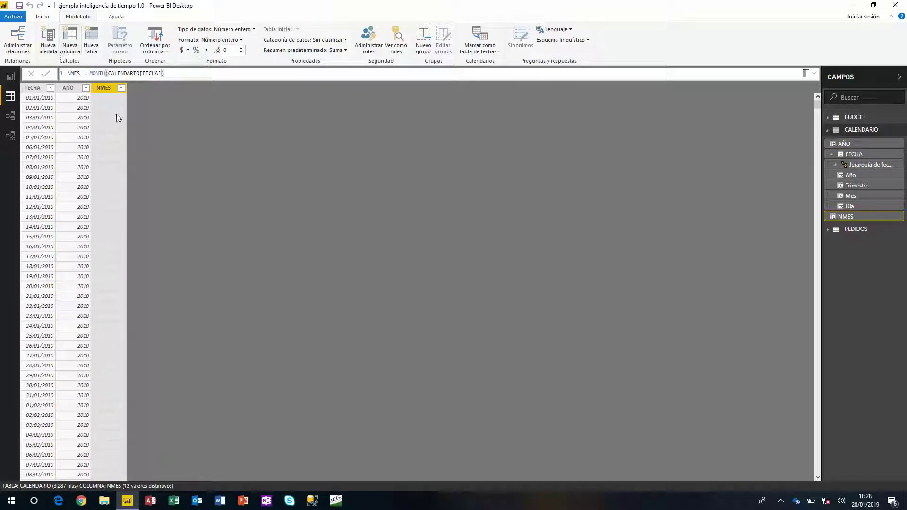
- Add a month name column to the CALENDARIO table with the formula MES=FORMAT(CALENDARIO[FECHA];"MMMM")
type("MES=")
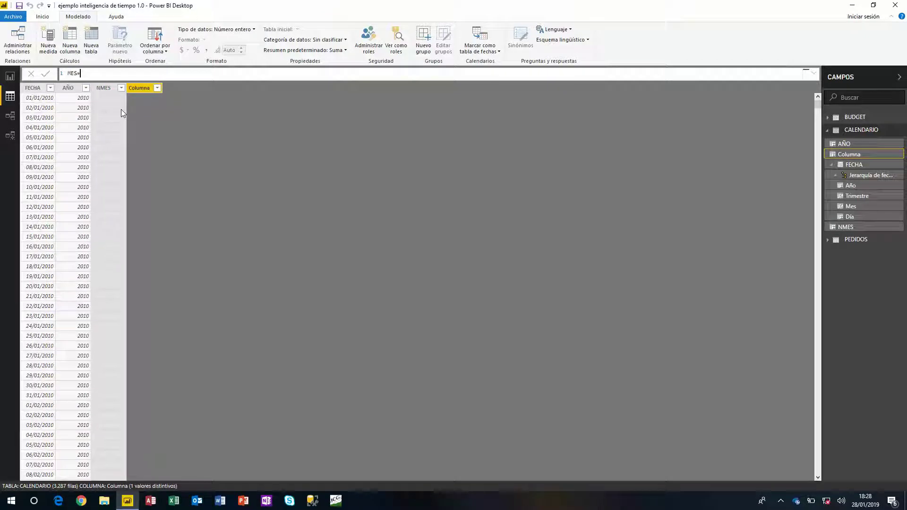
type("FORMAT(")
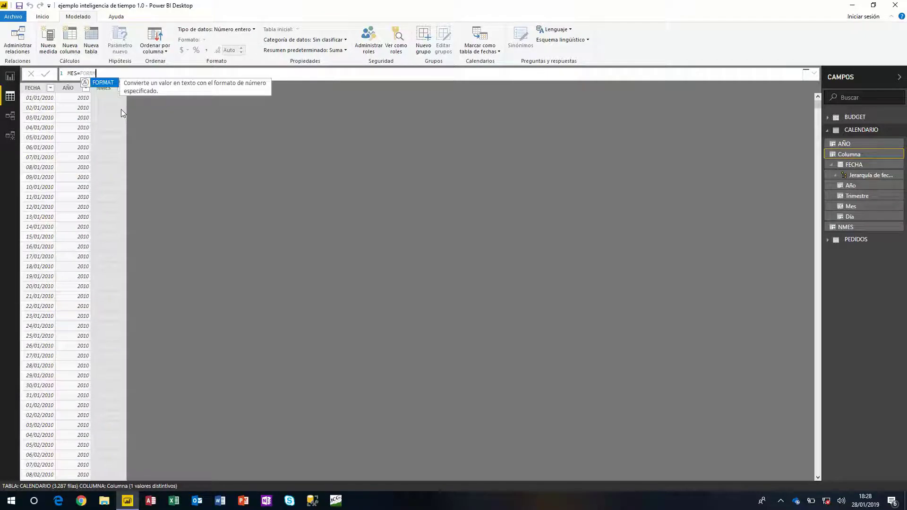
type("CLA")
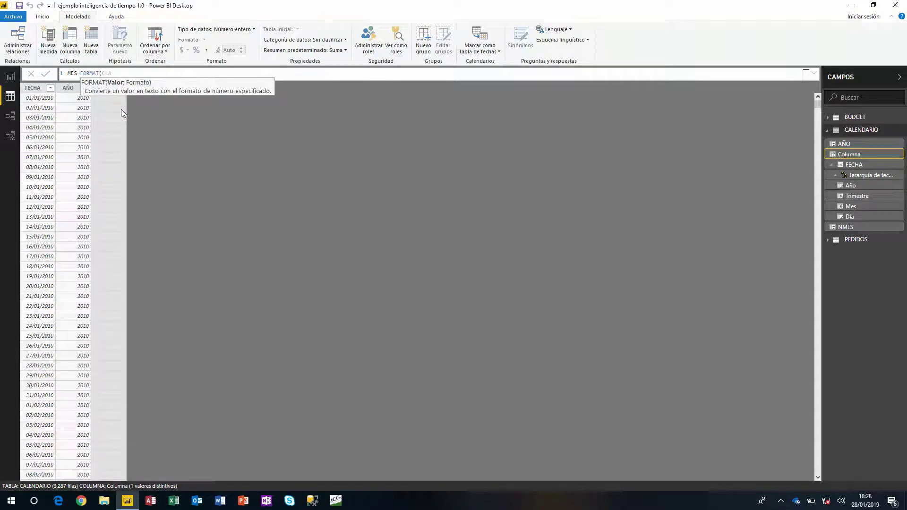
key("Down")
key("Down")
key("Down")
key("Down")
key("Down")
key("Down")
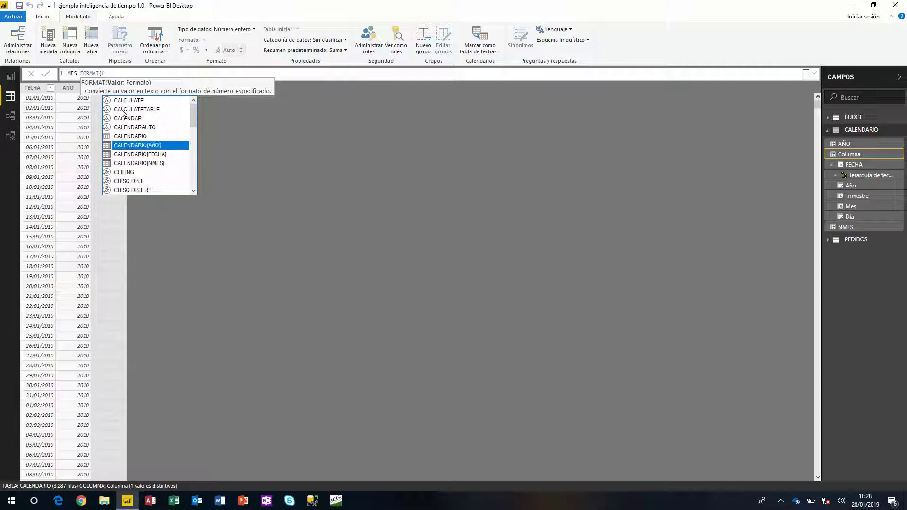
key("Tab")
type(";\"M")
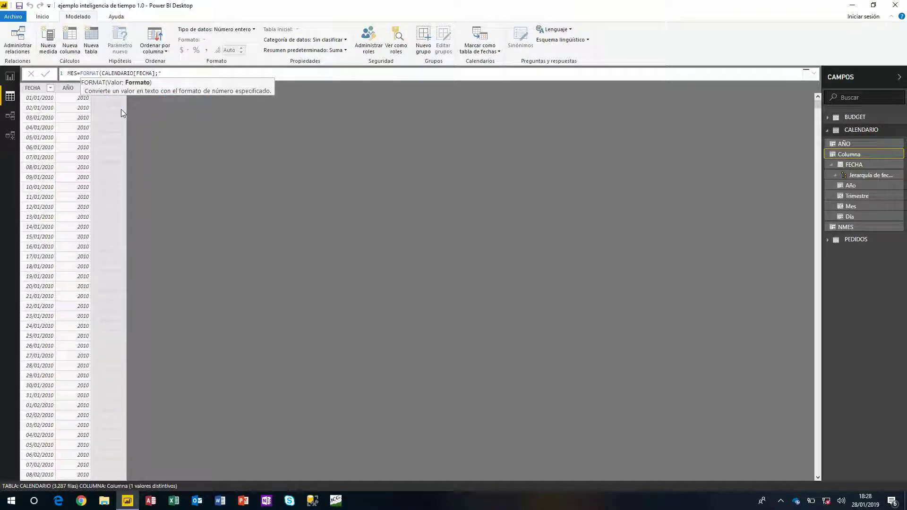
type("MMMM\")")
key("Return")
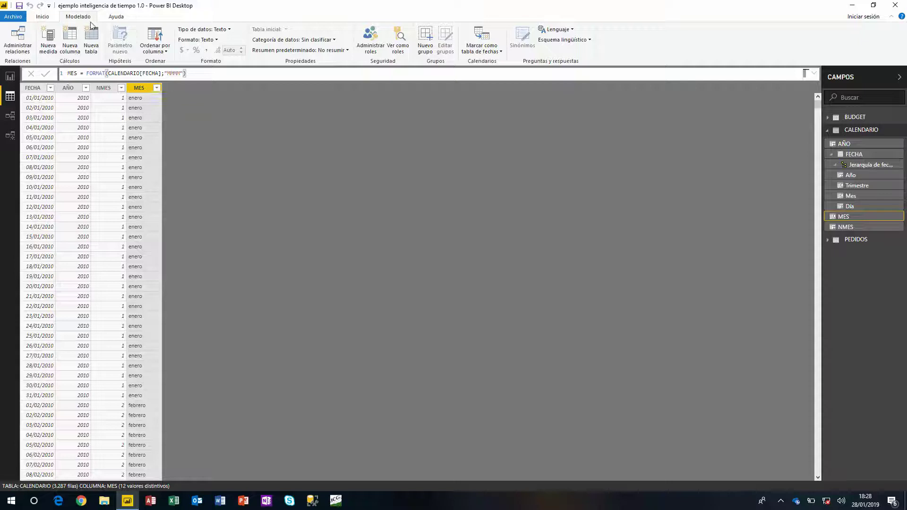
- Add a day number column to the CALENDARIO table with the formula DIA=DAY(CALENDARIO[FECHA])
left_click(71, 36)
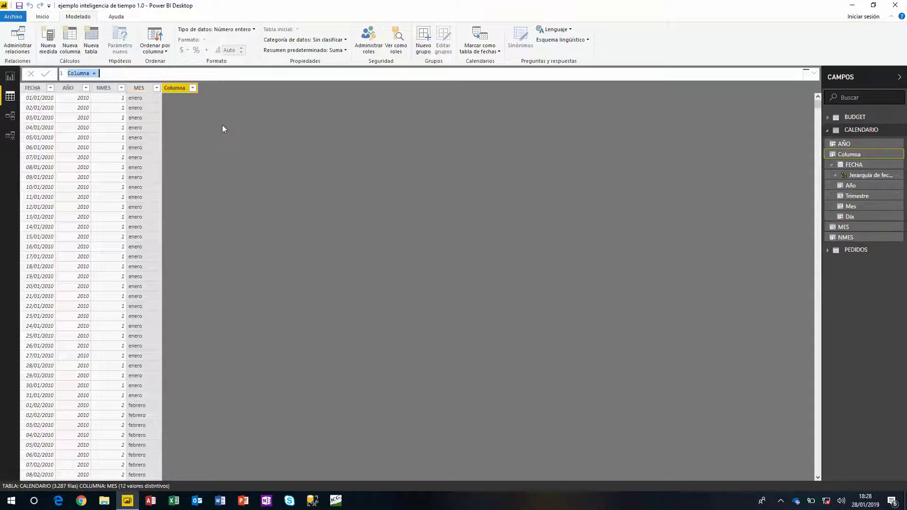
type("TR")
key("BackSpace")
type("DAY(CAL")
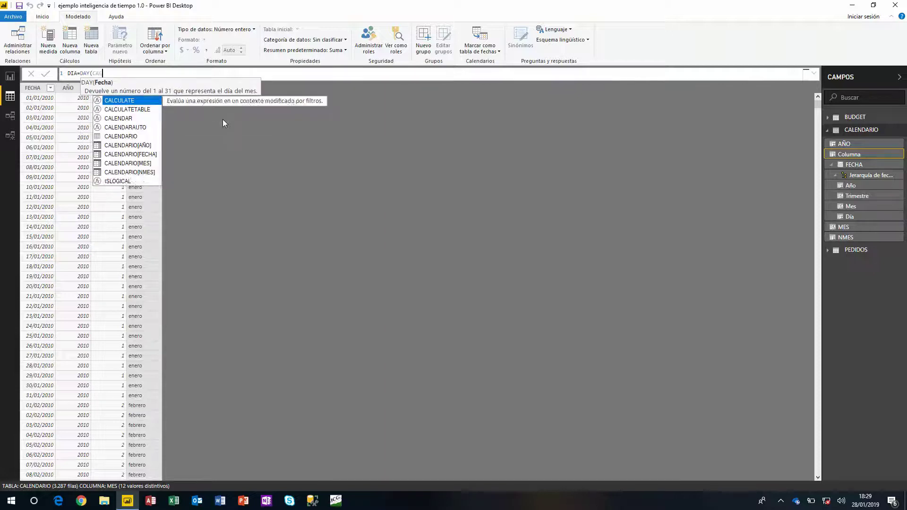
key("Down")
key("Down")
key("Down")
key("Down")
key("Down")
key("Down")
key("Tab")
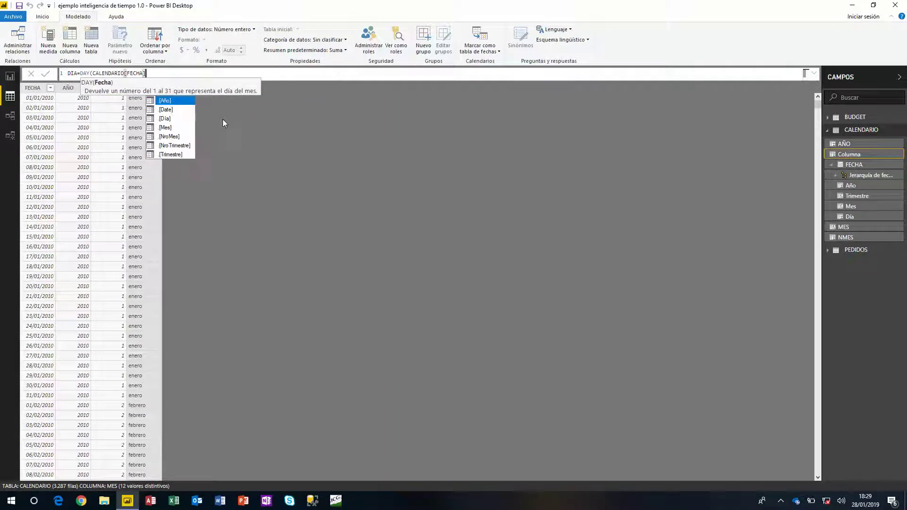
type(")")
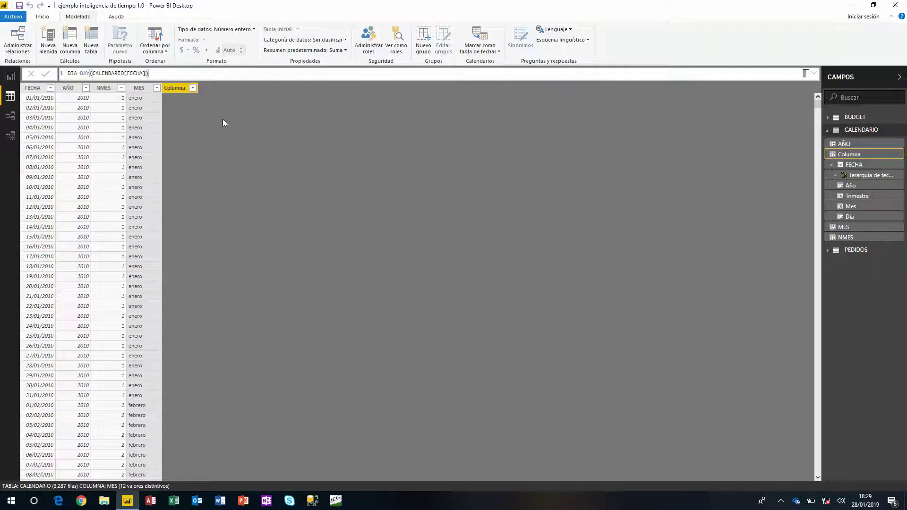
key("Return")
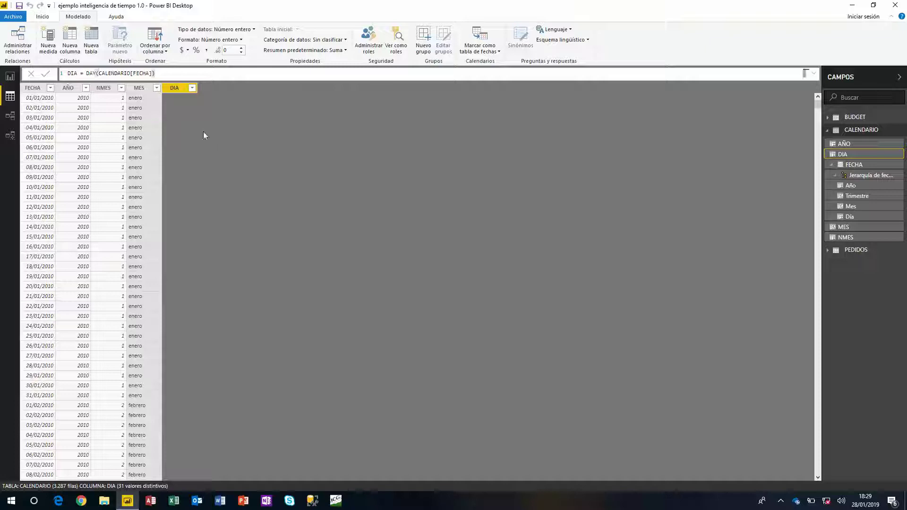
- Add a quarter column to the CALENDARIO table with the formula TRIMESTRE=FORMAT(CALENDARIO[FECHA];"Q" & "T")
left_click(70, 40)
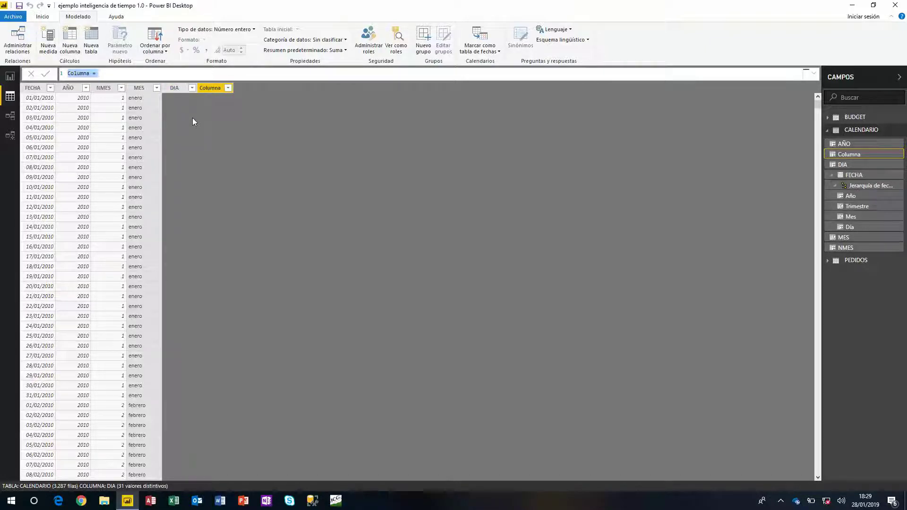
type("TRIMESTRE=FORMAT(CAL")
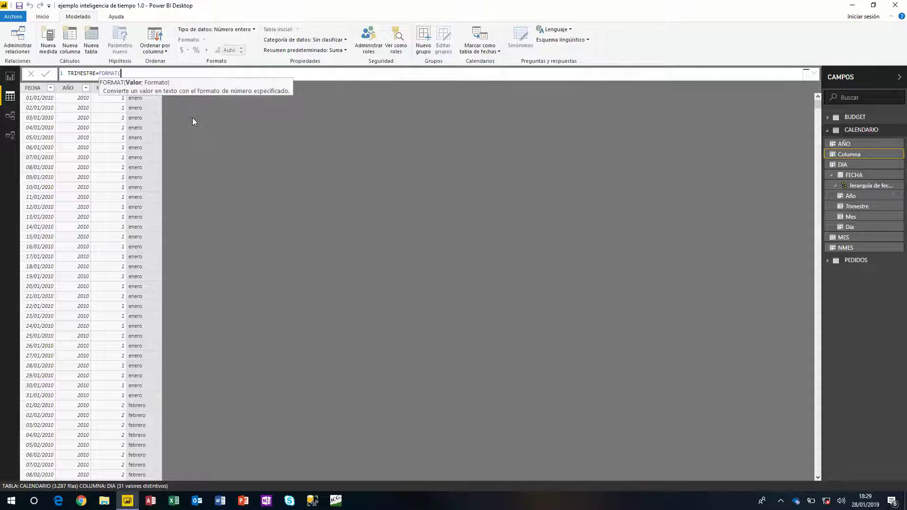
key("Down")
key("Down")
key("Down")
key("Down")
key("Down")
key("Down")
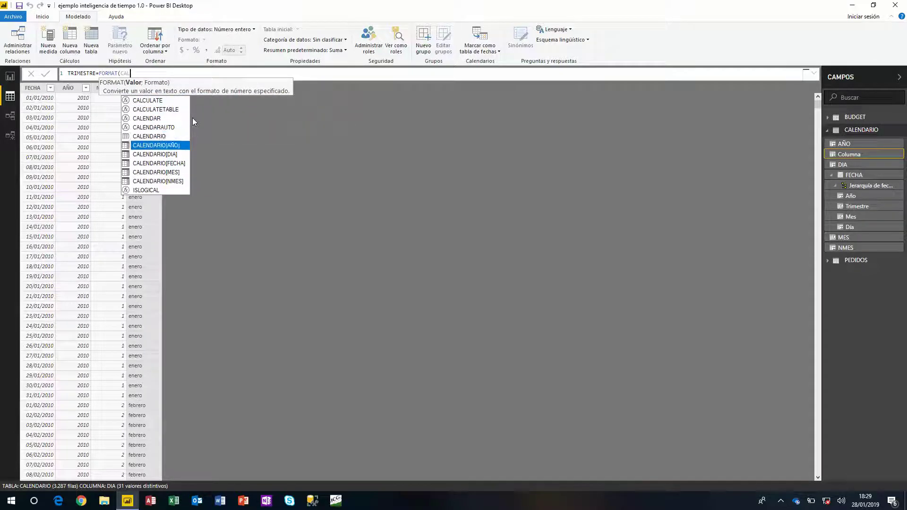
key("Tab")
type(";\"")
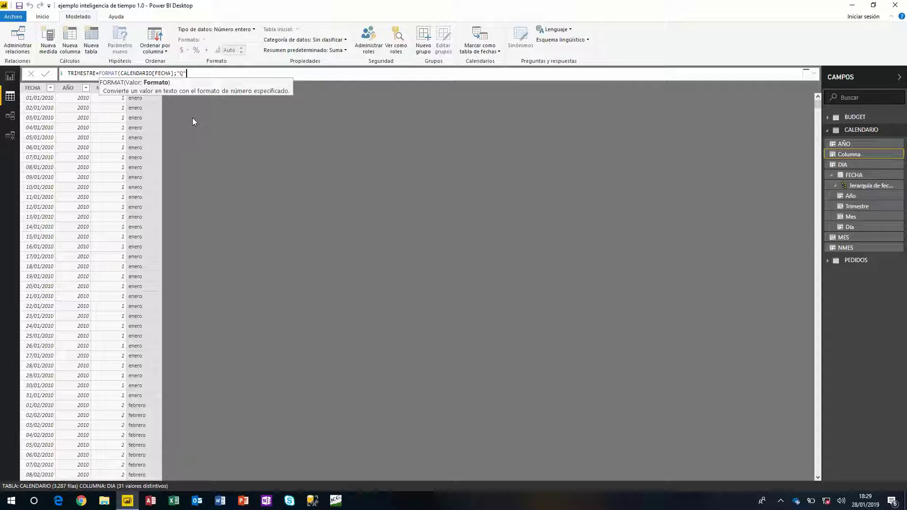
type("Q\" & \"T\")")
key("Return")
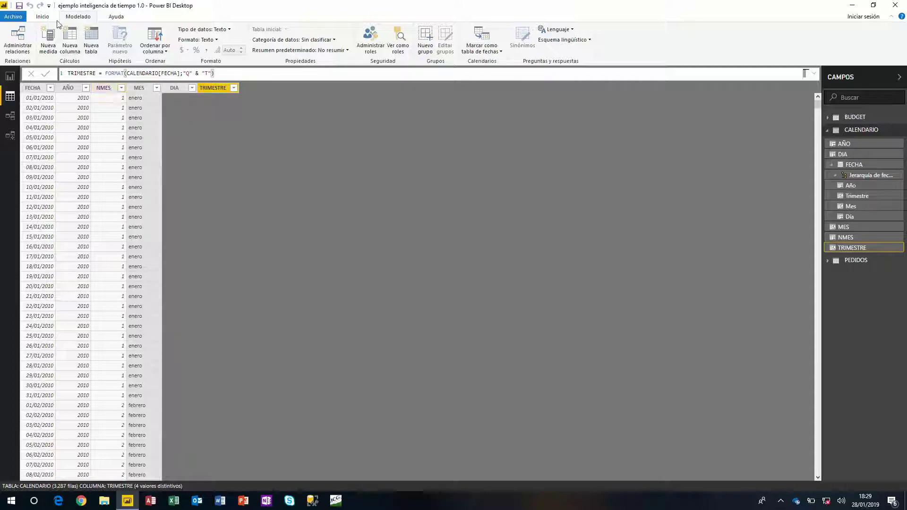
- Refresh the model data and check the DIA and TRIMESTRE values across the CALENDARIO rows
left_click(42, 16)
left_click(205, 37)
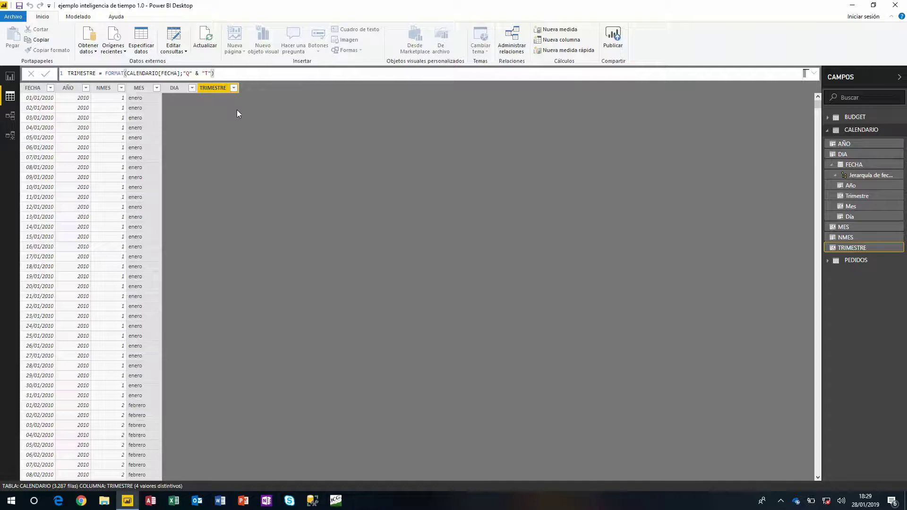
scroll(209, 224, "down", 15)
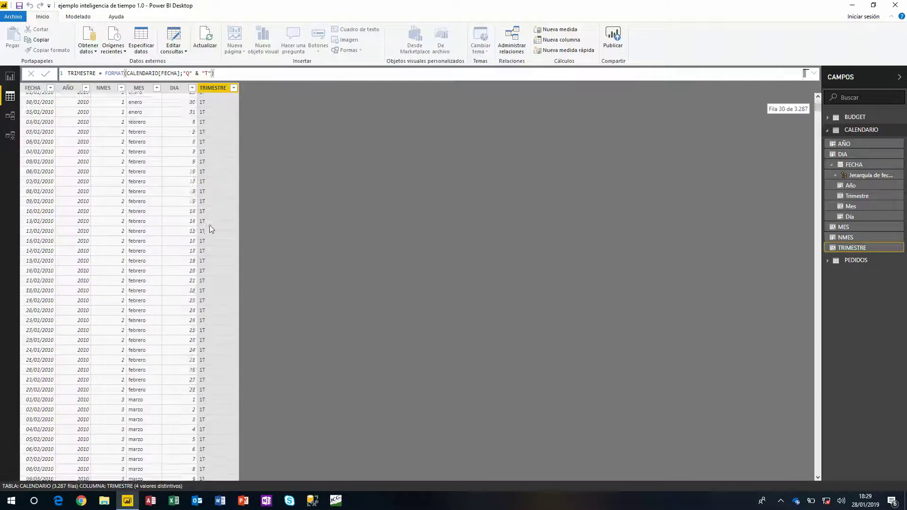
scroll(209, 224, "down", 12)
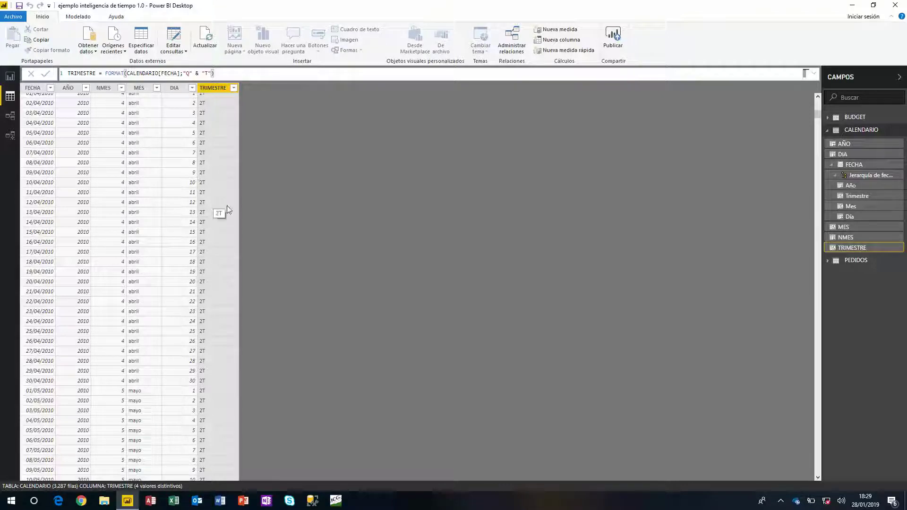
scroll(186, 172, "up", 14)
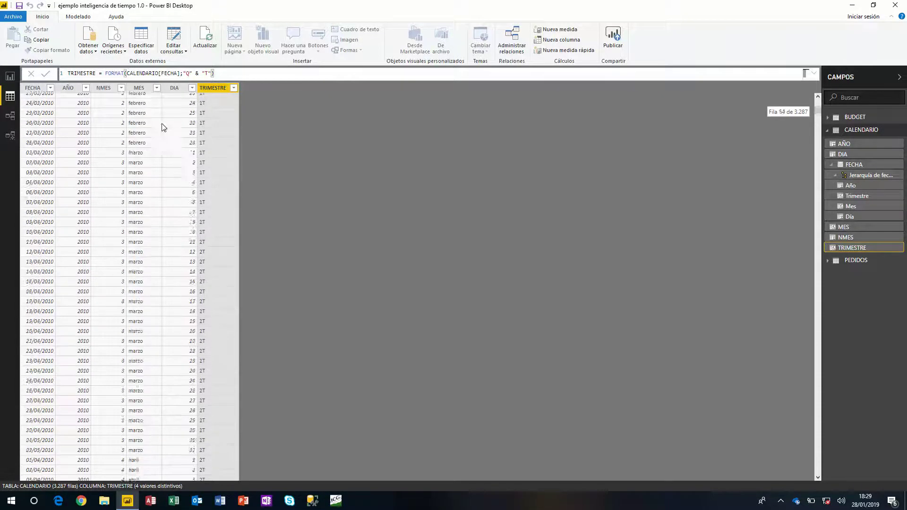
- Add a weekday name column to the CALENDARIO table with the formula DIASEMANA=FORMAT(CALENDARIO[FECHA];"DDDD")
left_click(79, 17)
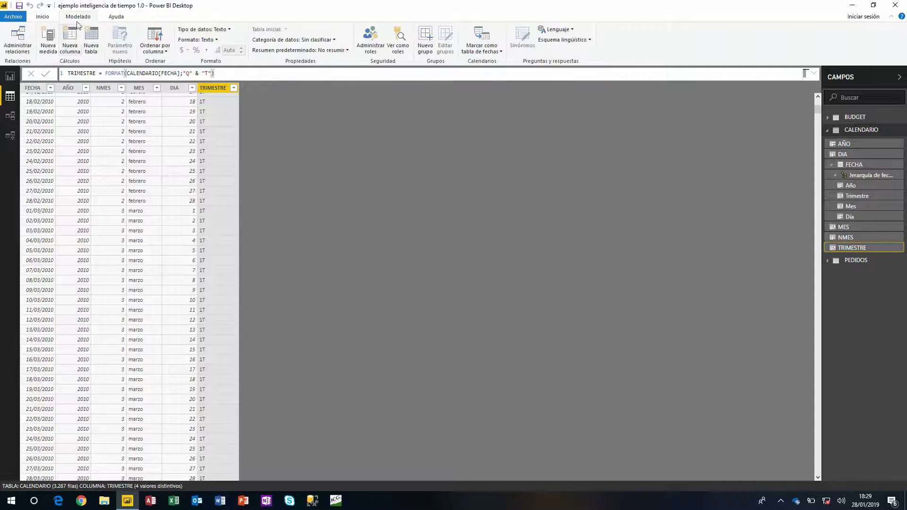
left_click(80, 46)
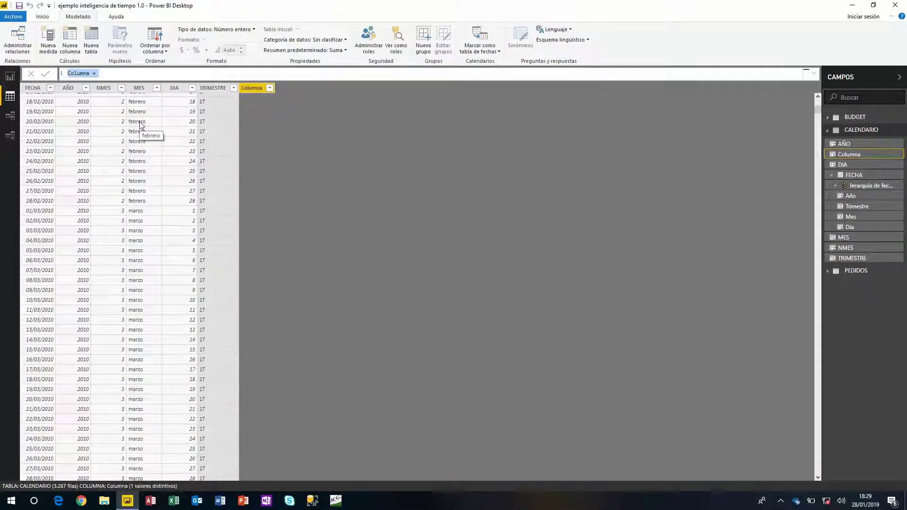
type("DIASEM")
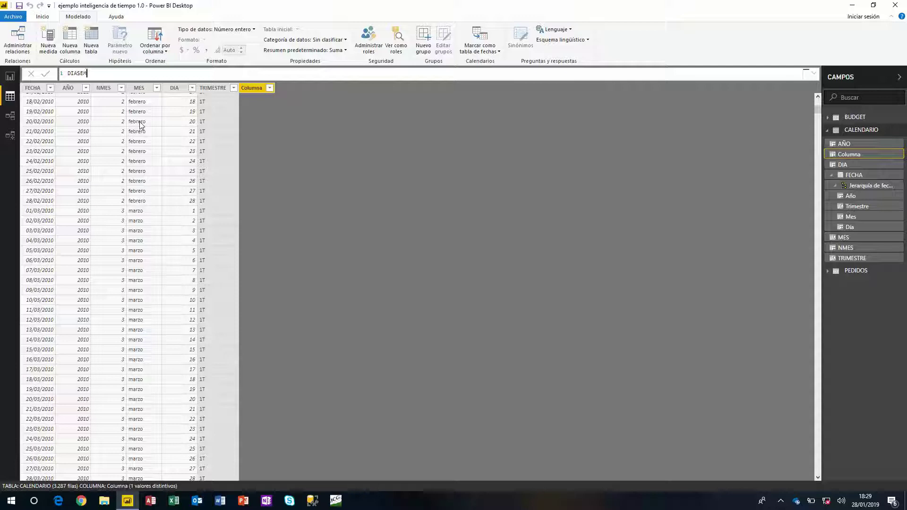
type("ANA=FORMA")
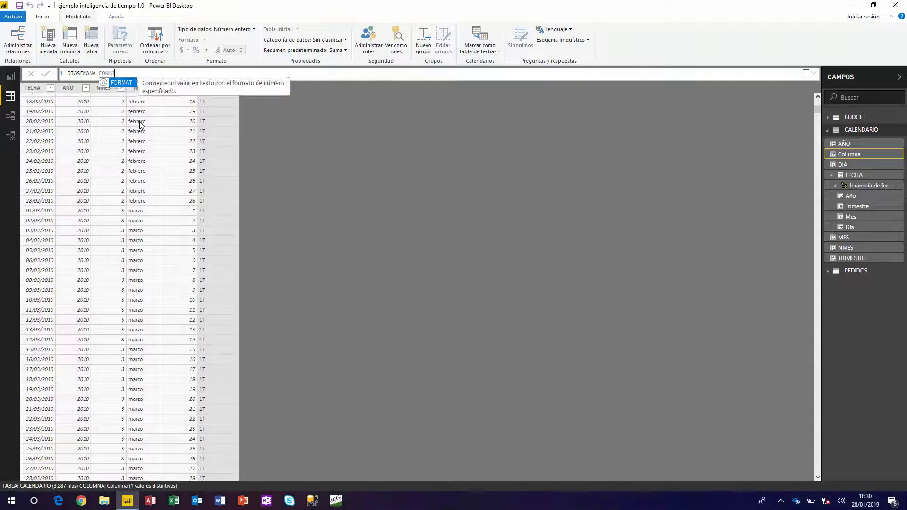
type("T(C")
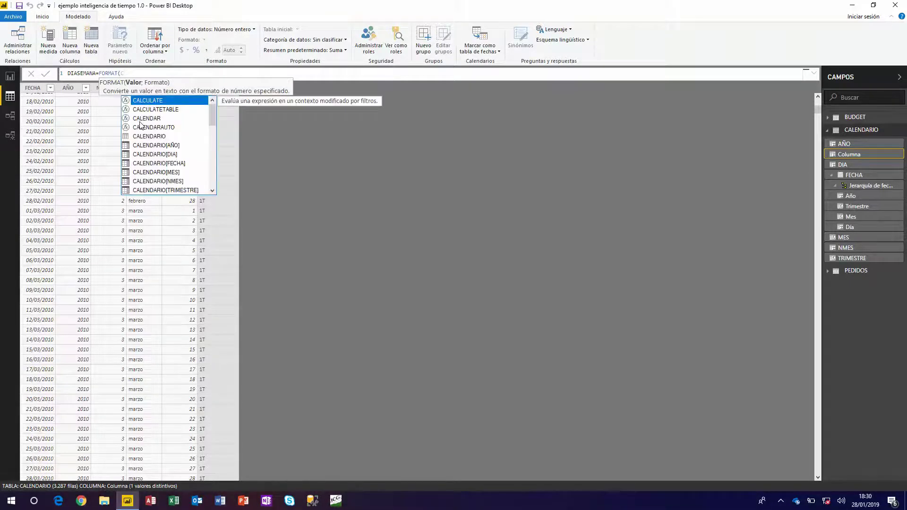
key("Down")
key("Down")
key("Down")
key("Down")
key("Down")
key("Down")
key("Down")
key("Tab")
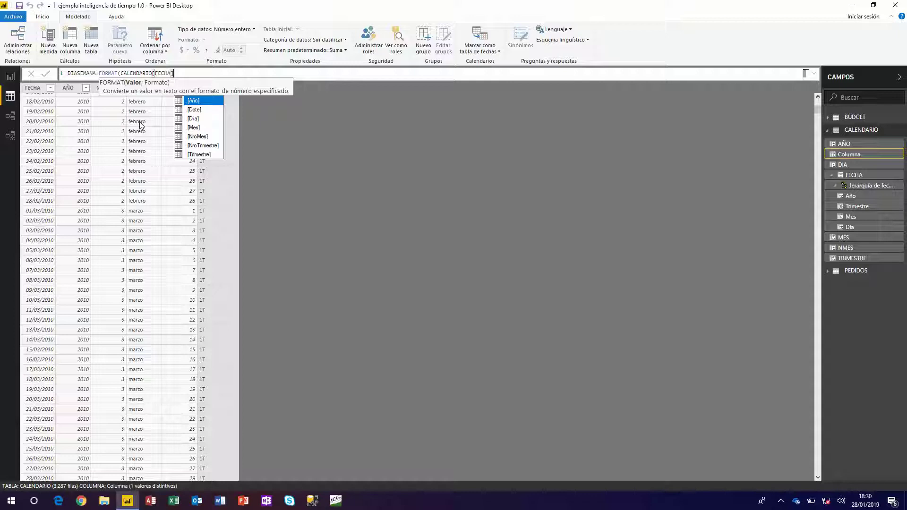
type(";\"D")
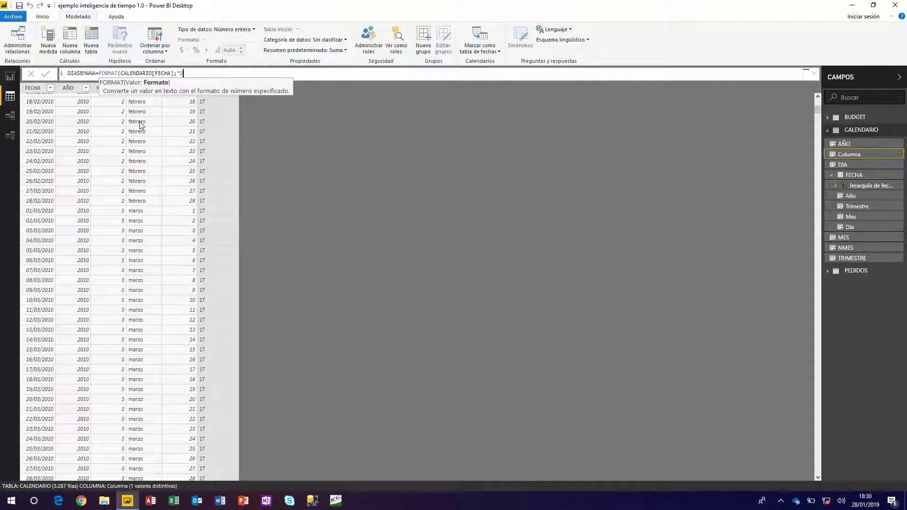
type("DDD\")")
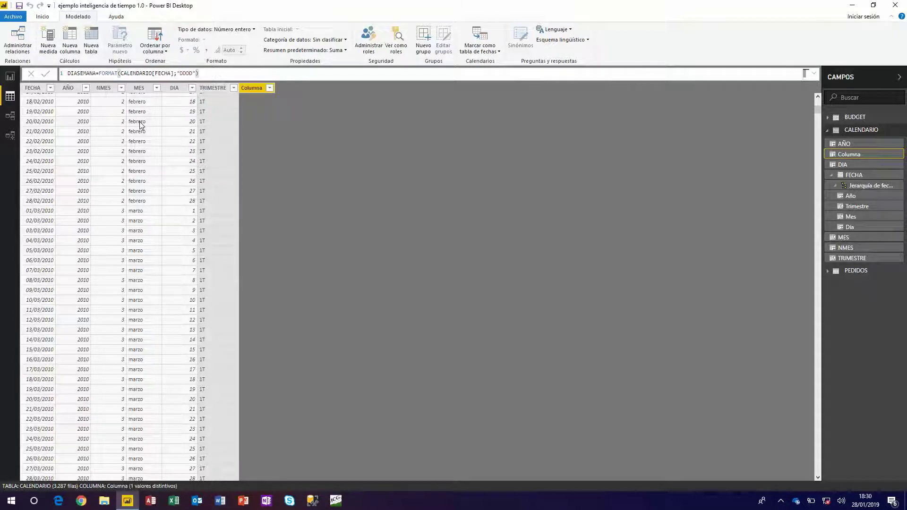
key("Return")
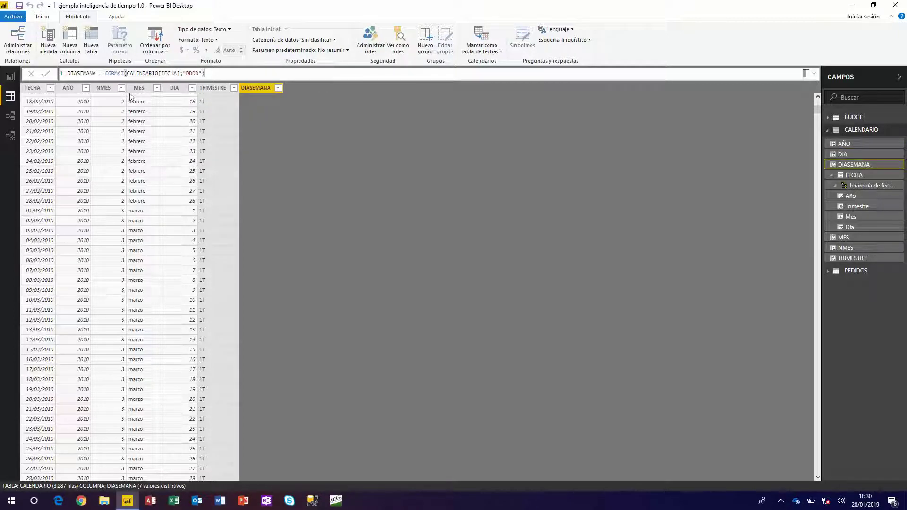
- Select the MES column and refresh the model data to fill in the DIASEMANA column
left_click(135, 90)
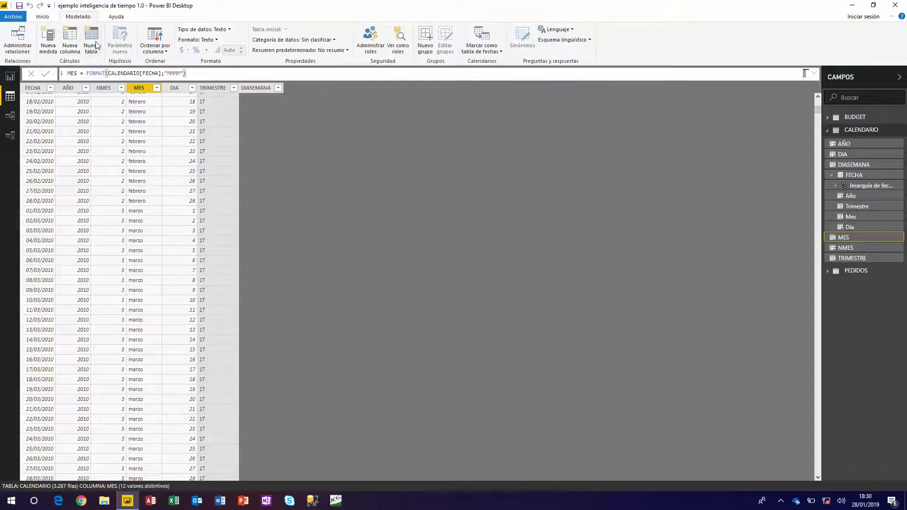
left_click(42, 17)
left_click(206, 42)
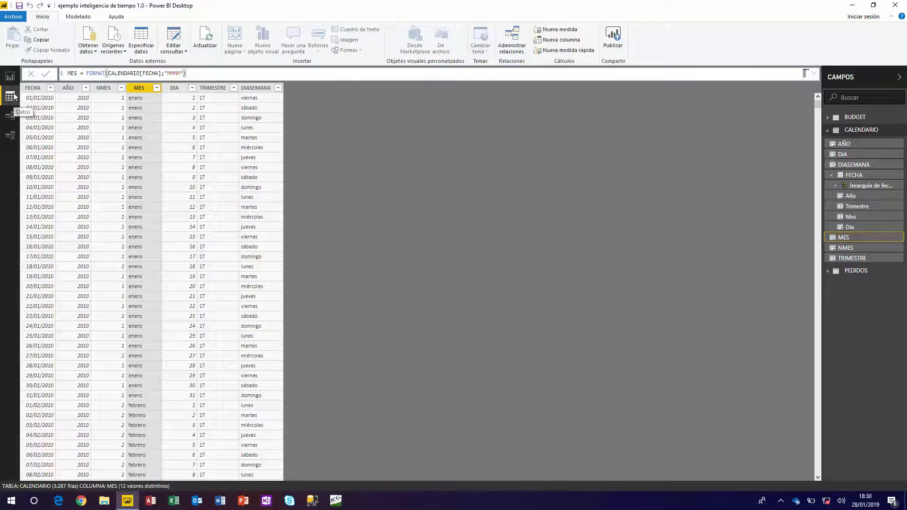
- Try a slicer for the DIASEMANA field on the report page to see the weekday order, and delete it
left_click(10, 76)
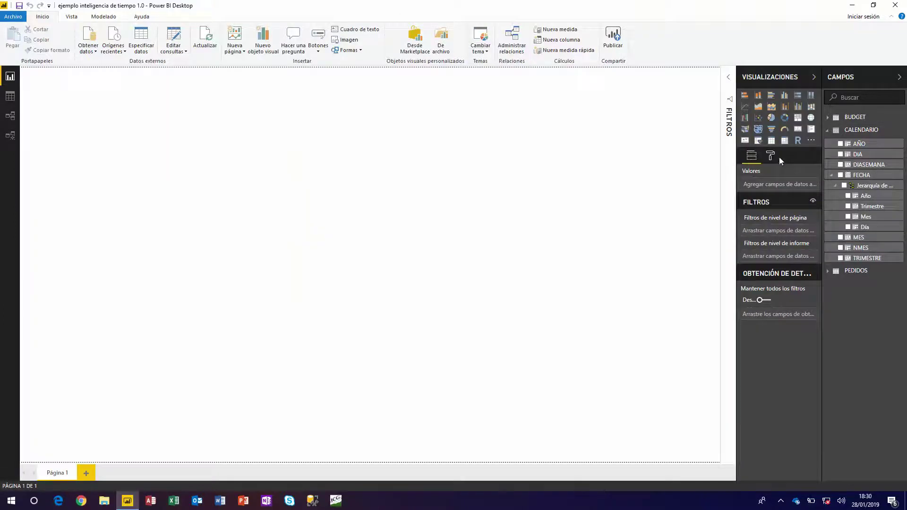
left_click(758, 141)
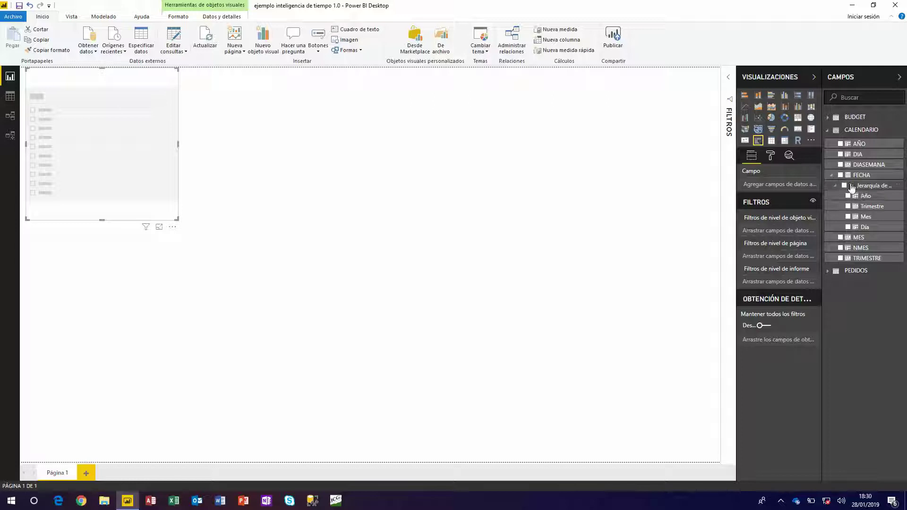
left_click_drag(853, 166, 135, 126)
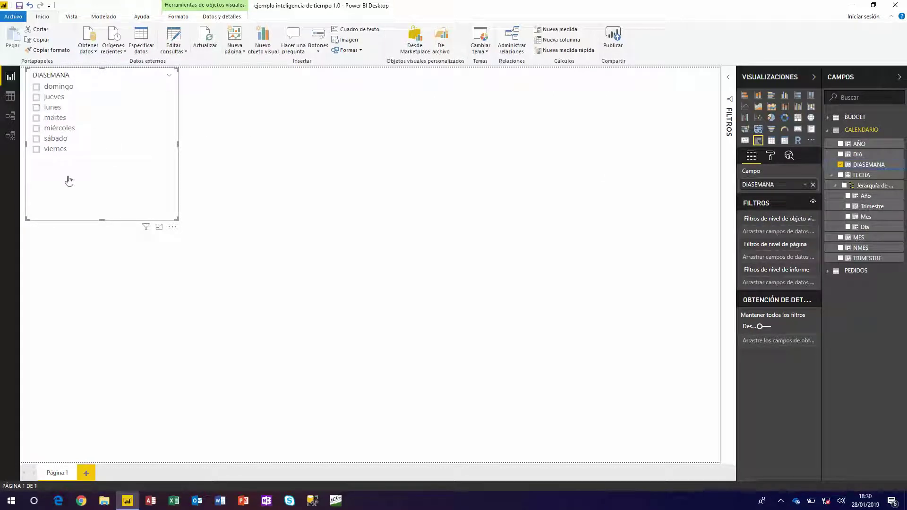
key("Delete")
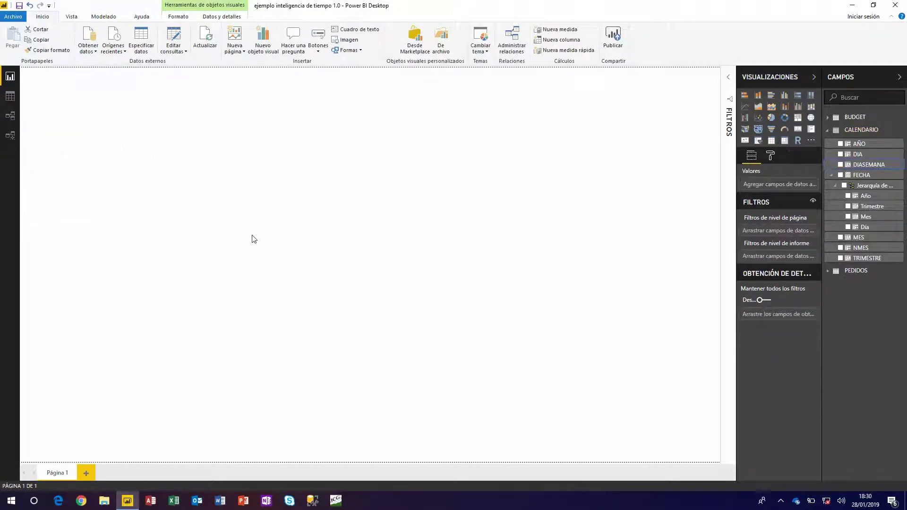
- Start a manually entered table with two columns named DIA and NDIA
left_click(10, 96)
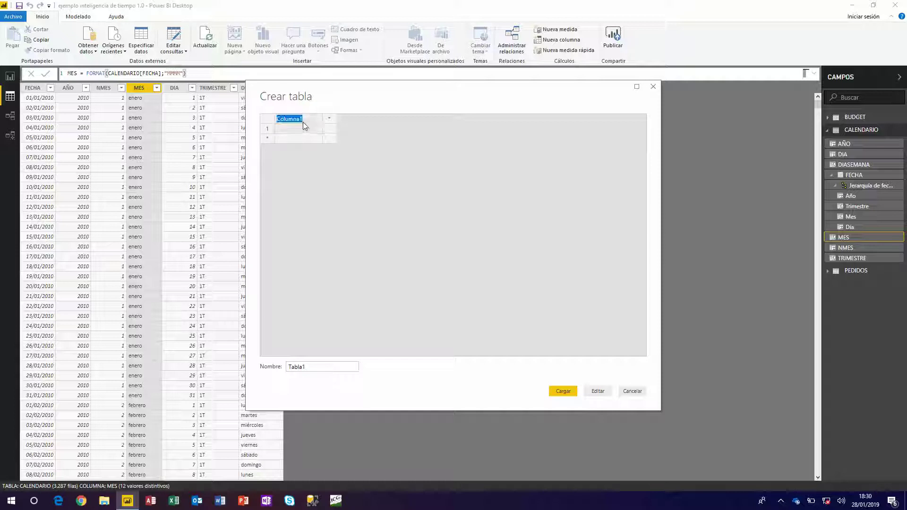
left_click(333, 124)
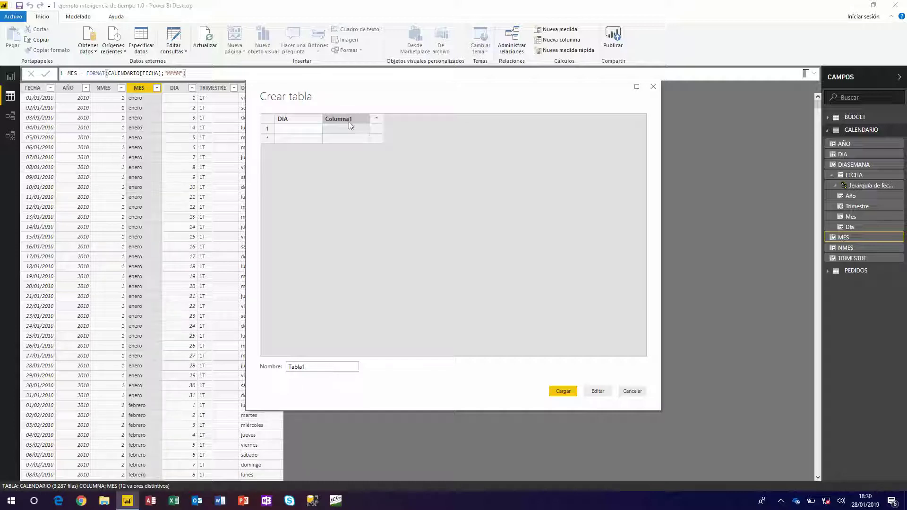
double_click(348, 119)
- Fill the DIA column with the weekday names Lunes, Martes, Miércoles, Jueves, Viernes, Sábado and Domingo, one per row
left_click(309, 128)
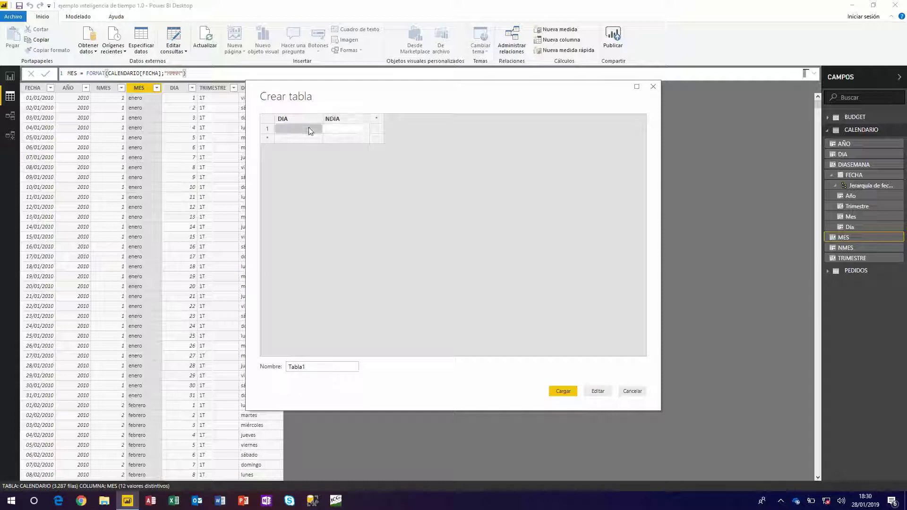
type("Lunes")
key("Return")
type("Mar")
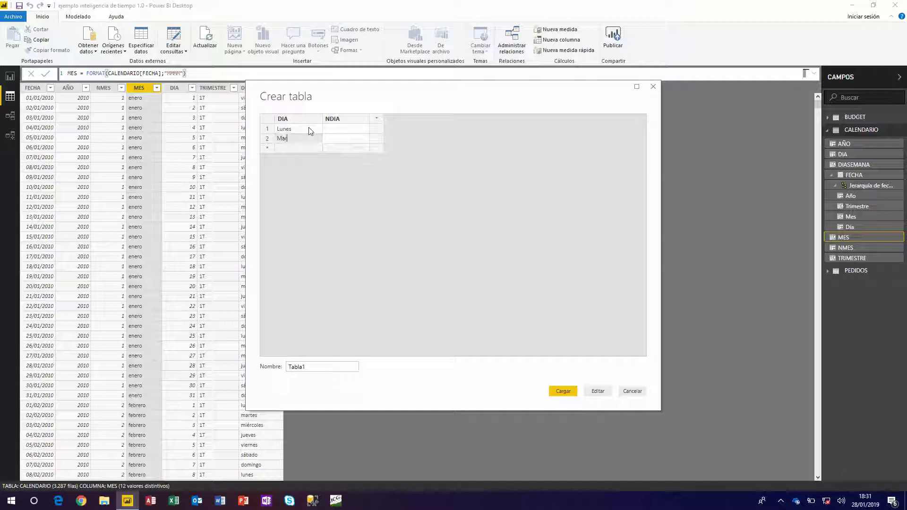
type("tes")
key("Return")
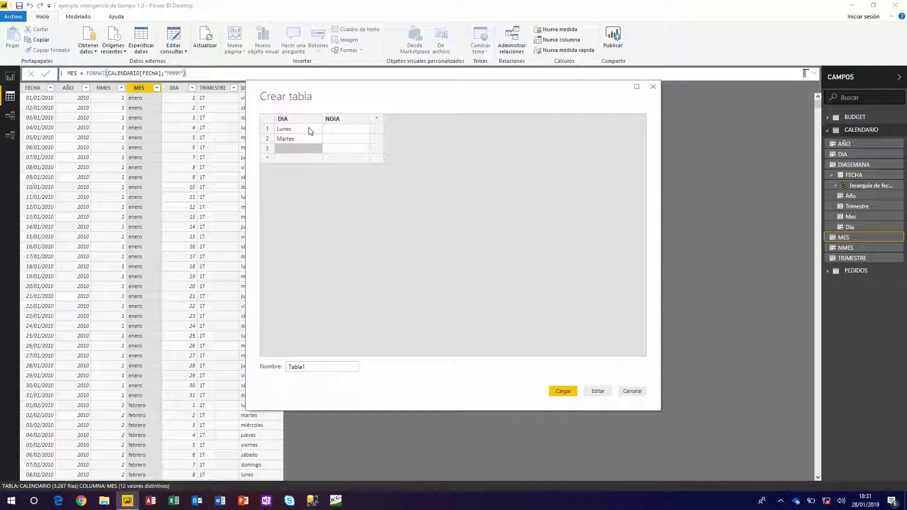
type("Miércoles")
key("Return")
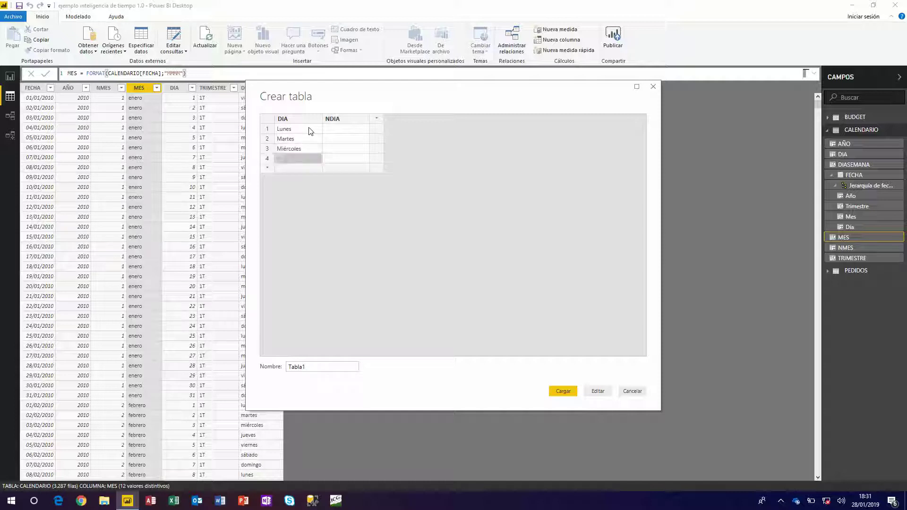
type("Jueves")
key("Return")
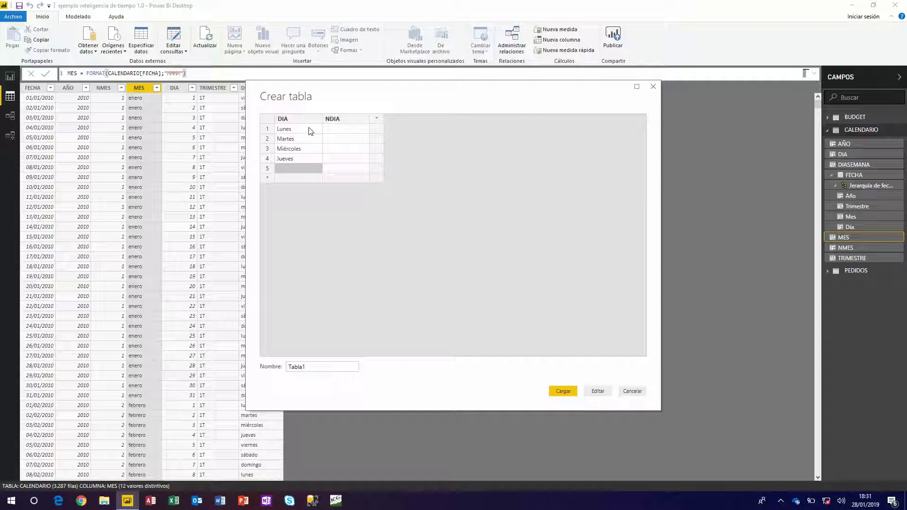
type("Viernes")
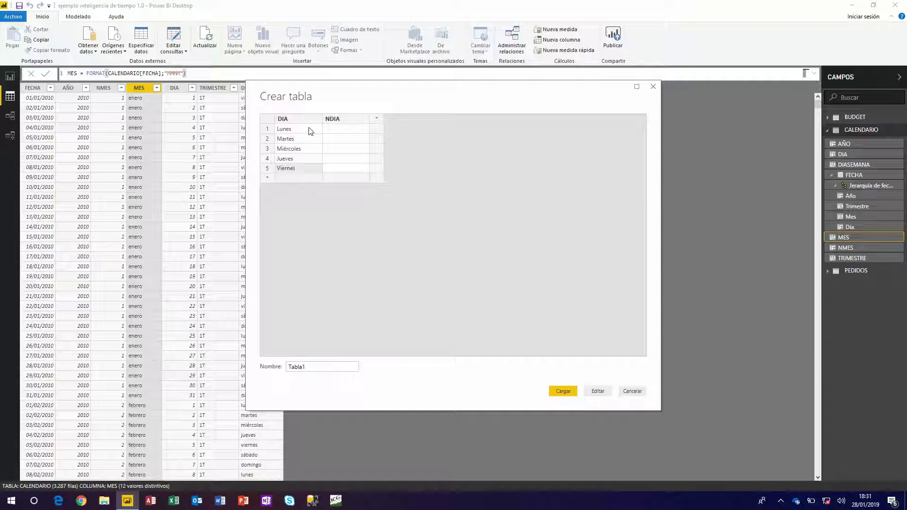
key("Return")
type("S")
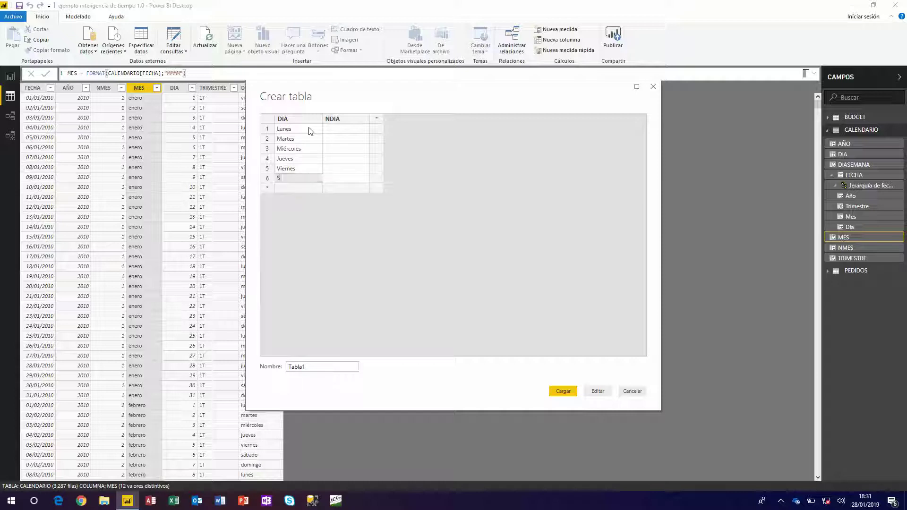
type("ábado")
key("Return")
type("Dom")
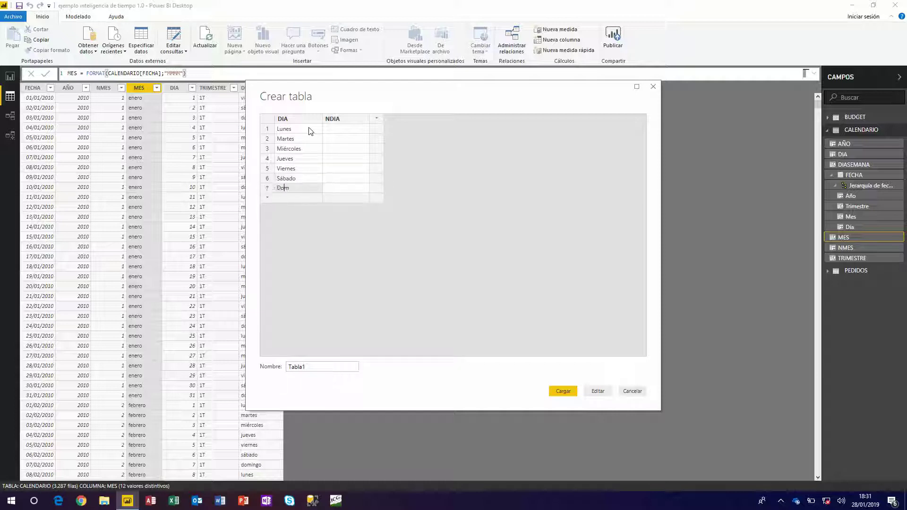
- Number the weekdays from 1 for Lunes to 7 for Domingo in the NDIA column
key("Up")
key("Up")
key("Up")
key("Up")
key("Up")
key("Up")
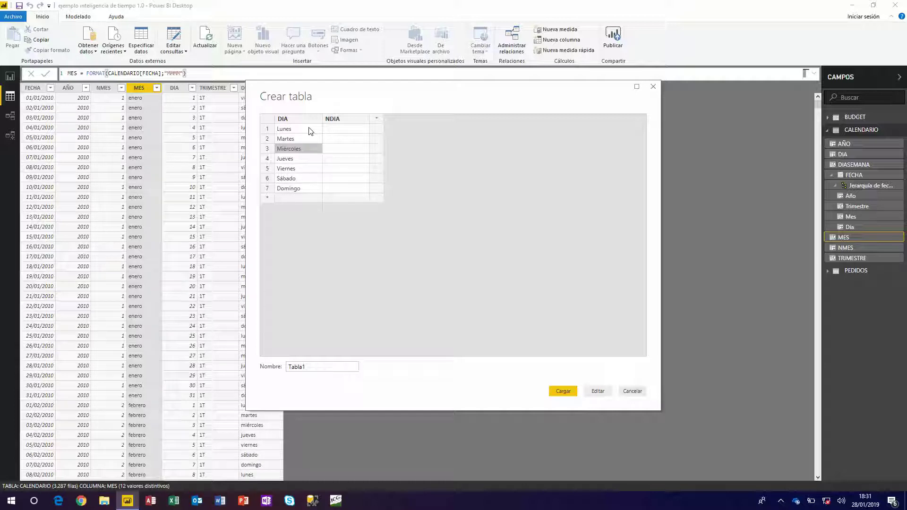
key("Right")
type("1")
key("Return")
type("2 3")
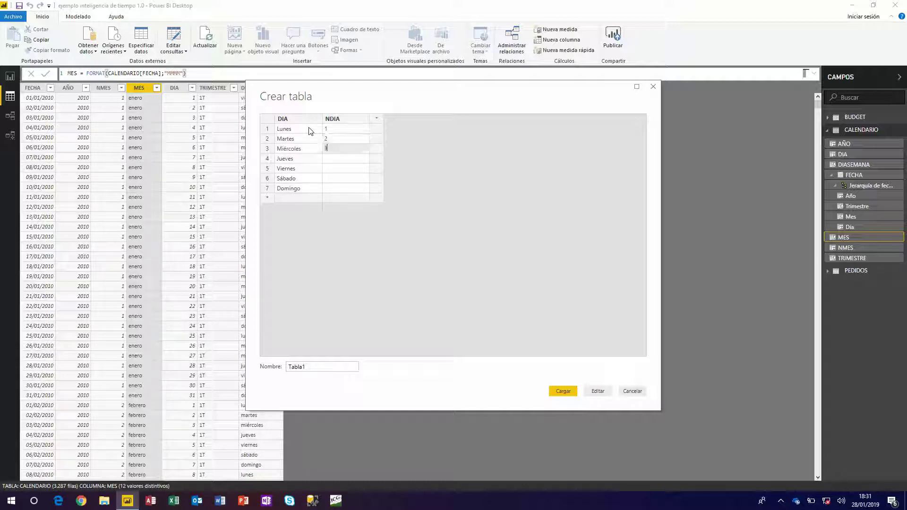
type(" 4 5 6")
key("Return")
type("7")
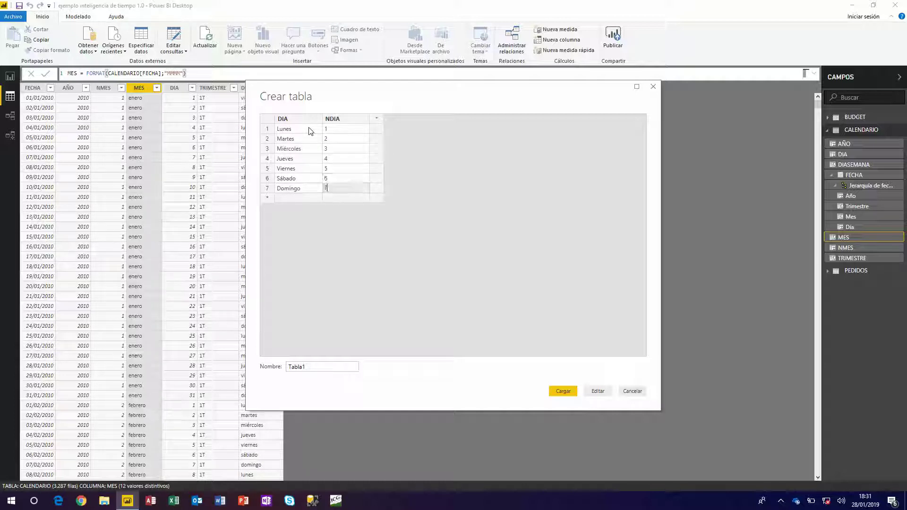
key("Up")
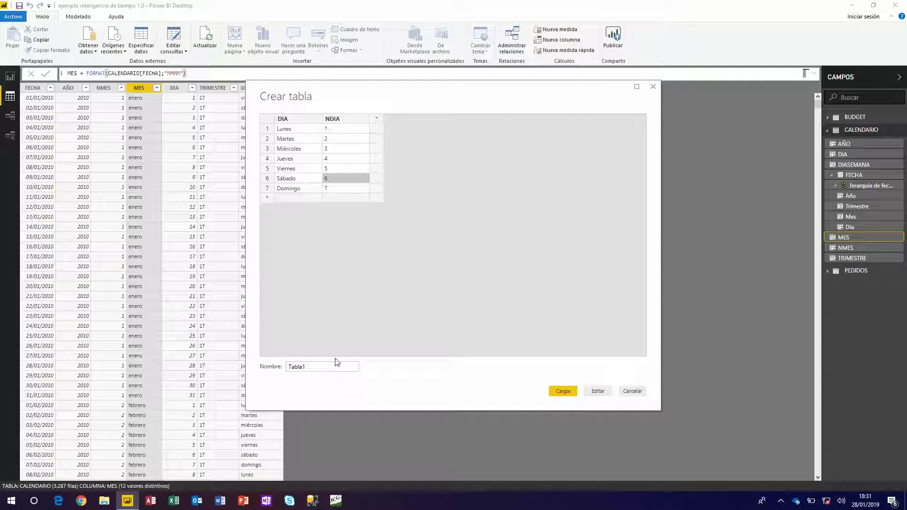
- Name the new weekday table SEMANA and load it into the model
double_click(297, 367)
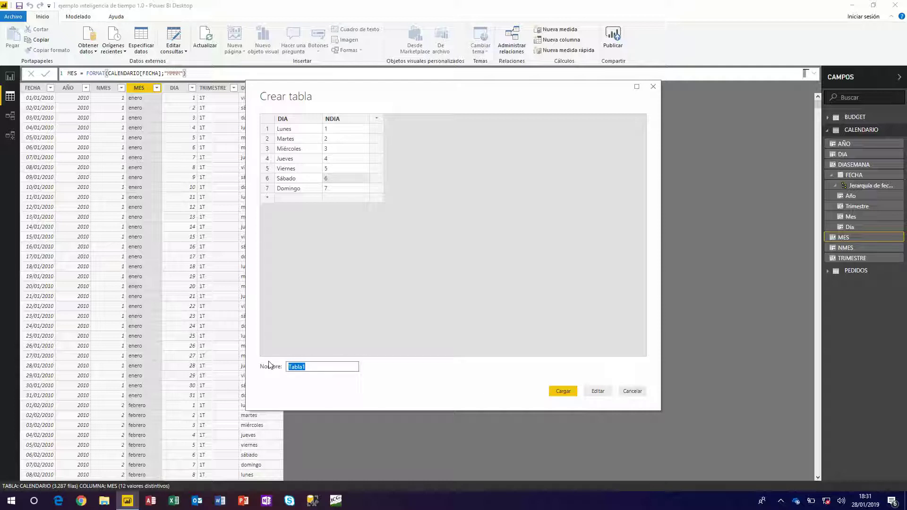
type("sem")
left_click(560, 395)
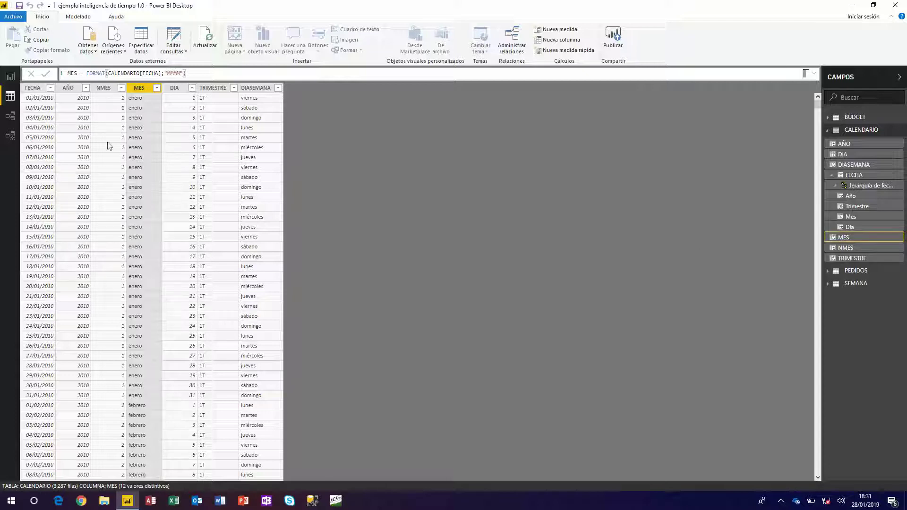
- Add a clustered bar chart of PEDIDOS VALOR by CALENDARIO MES to the report page and make it tall enough for all months
left_click(10, 76)
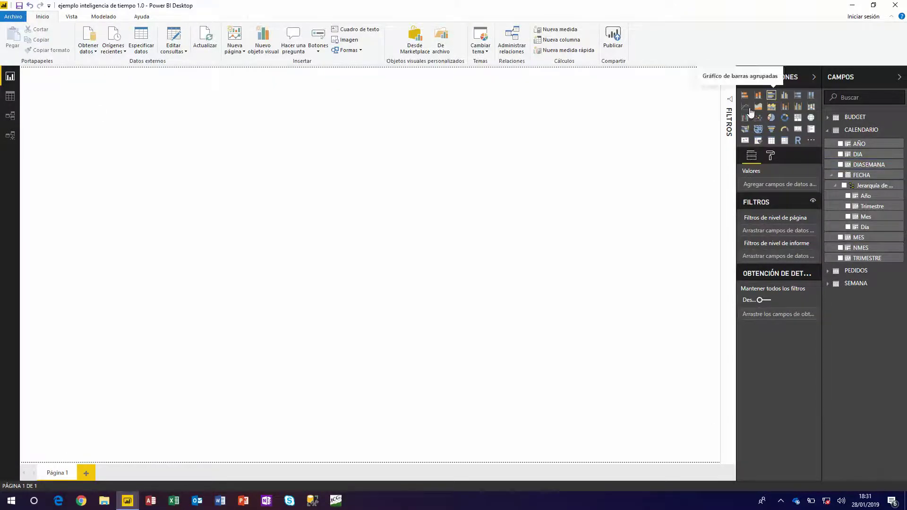
left_click(771, 96)
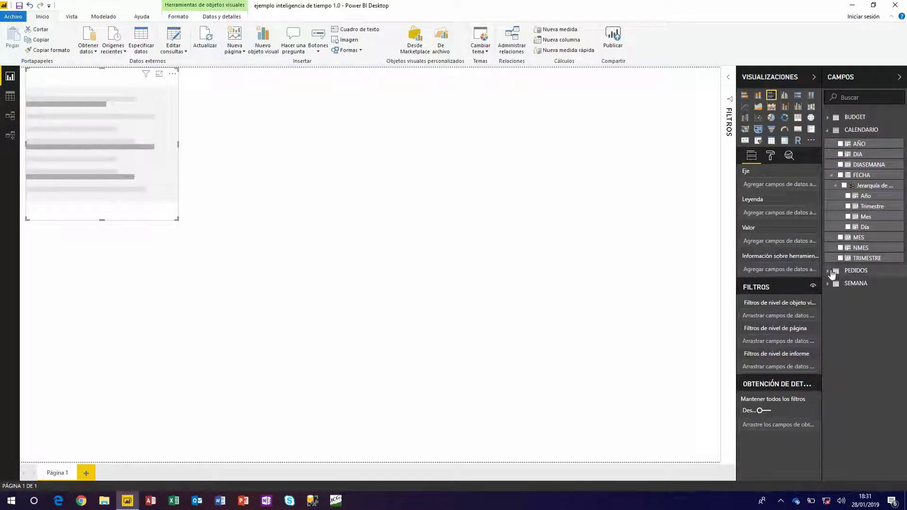
left_click(838, 271)
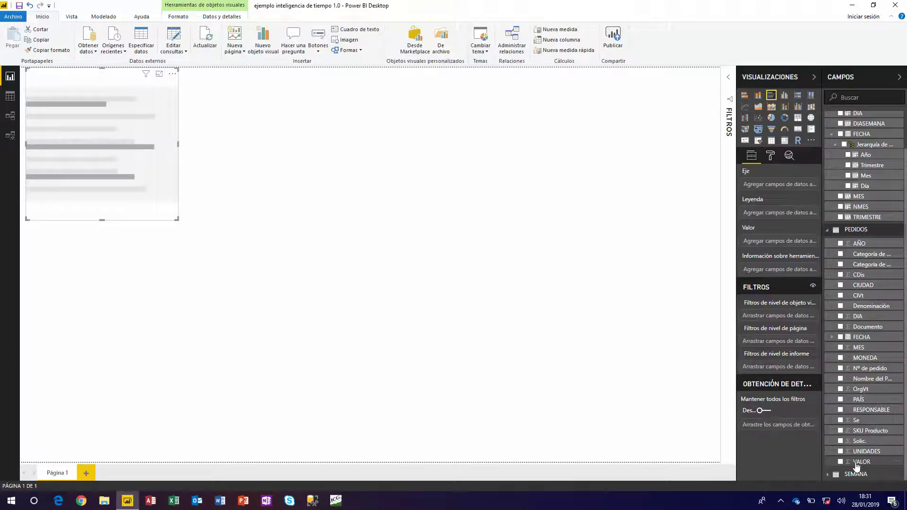
left_click_drag(861, 461, 100, 132)
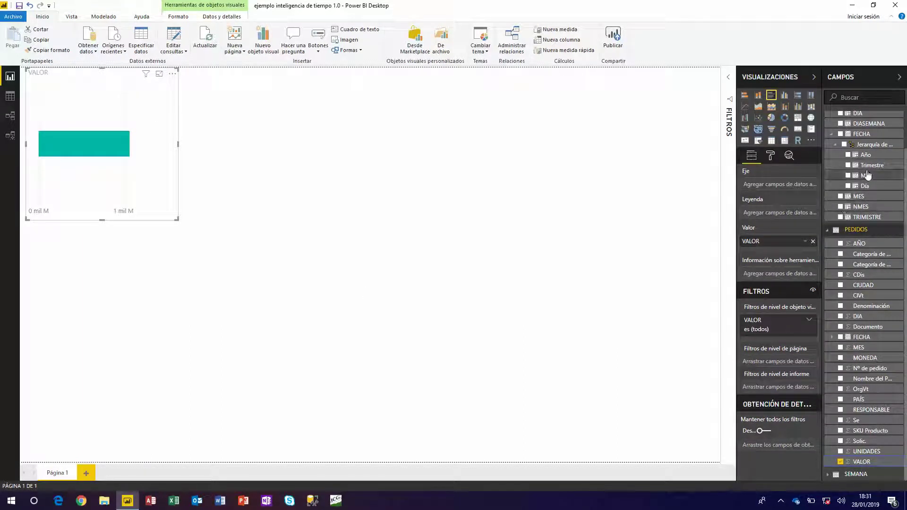
scroll(860, 148, "up", 2)
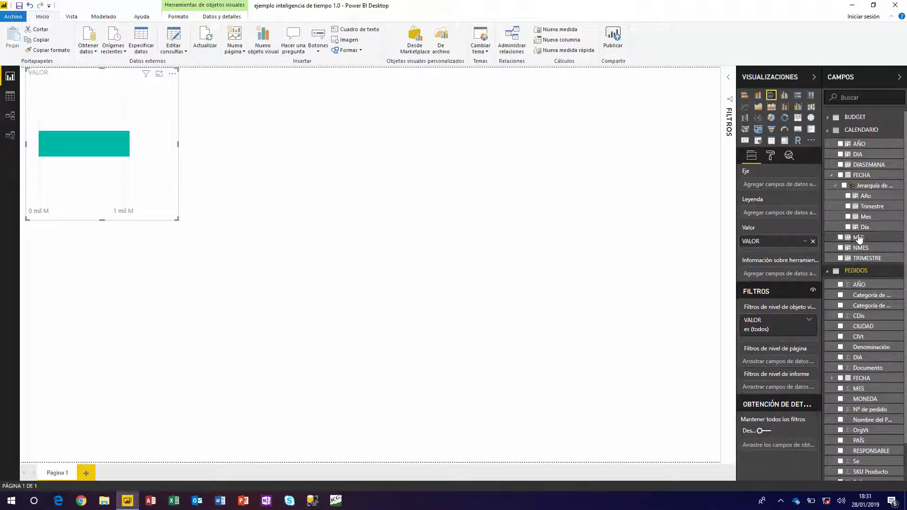
left_click_drag(859, 238, 104, 129)
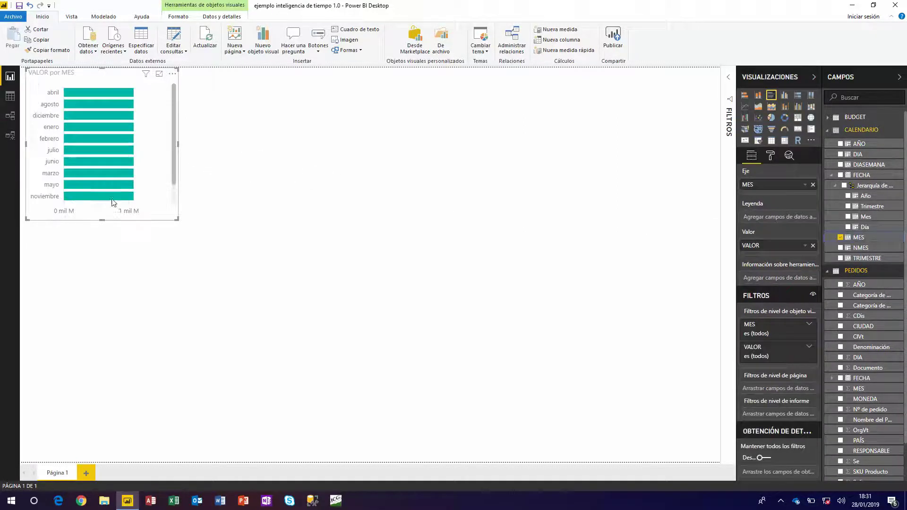
left_click_drag(103, 220, 88, 328)
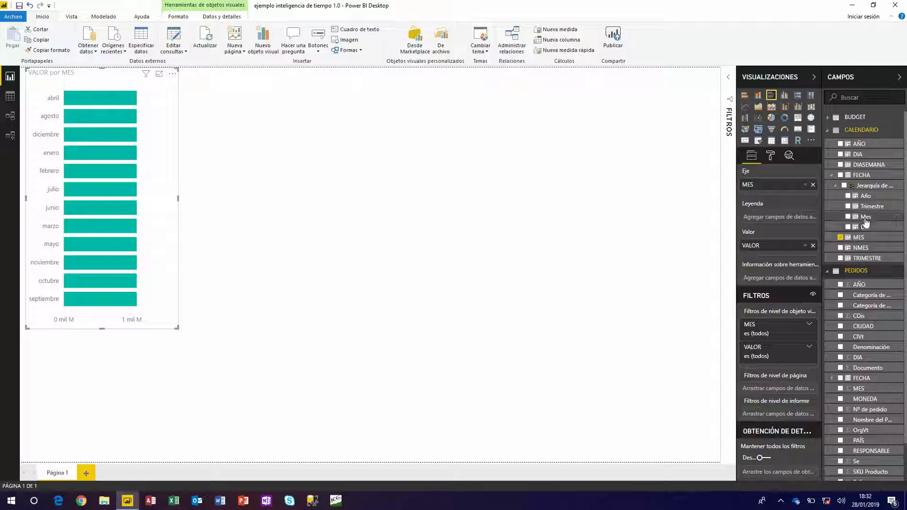
- Try the Mes level of the CALENDARIO FECHA hierarchy as the bar chart's axis
left_click_drag(865, 216, 773, 193)
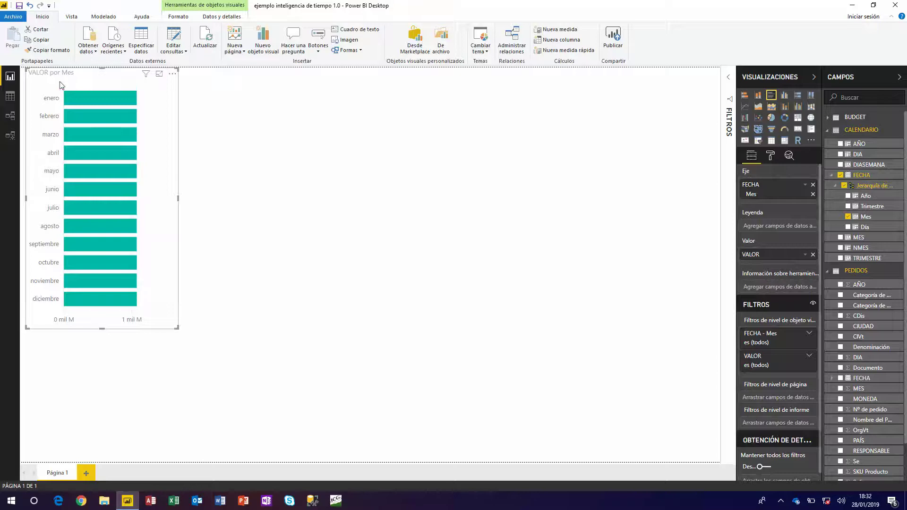
- Sort the MES column of the CALENDARIO table by the NMES column
left_click(10, 96)
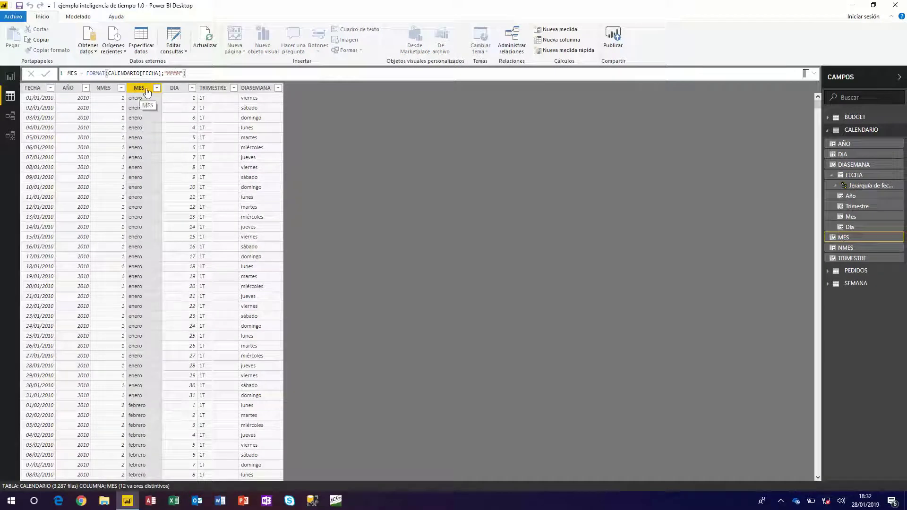
left_click(77, 17)
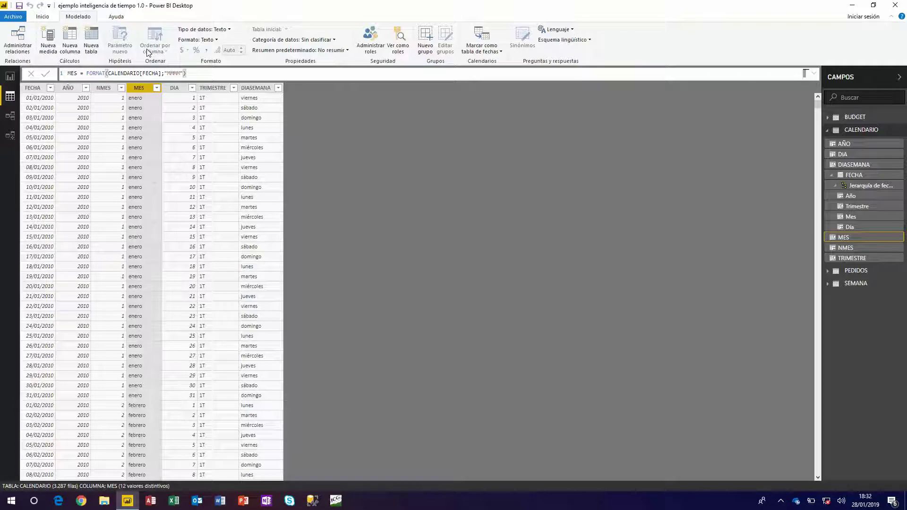
left_click(107, 88)
left_click(147, 89)
left_click(155, 45)
left_click(141, 96)
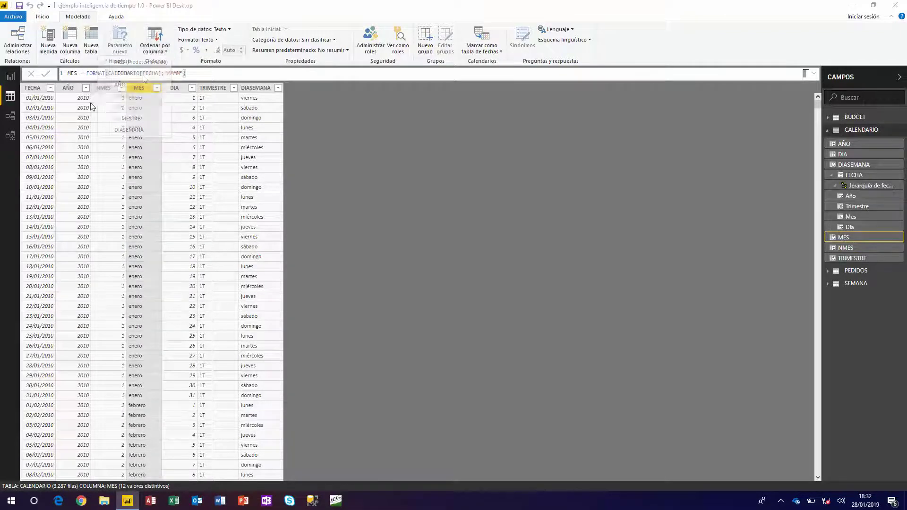
- Put the CALENDARIO MES field on the bar chart's axis and turn on the chart's data labels
left_click(10, 77)
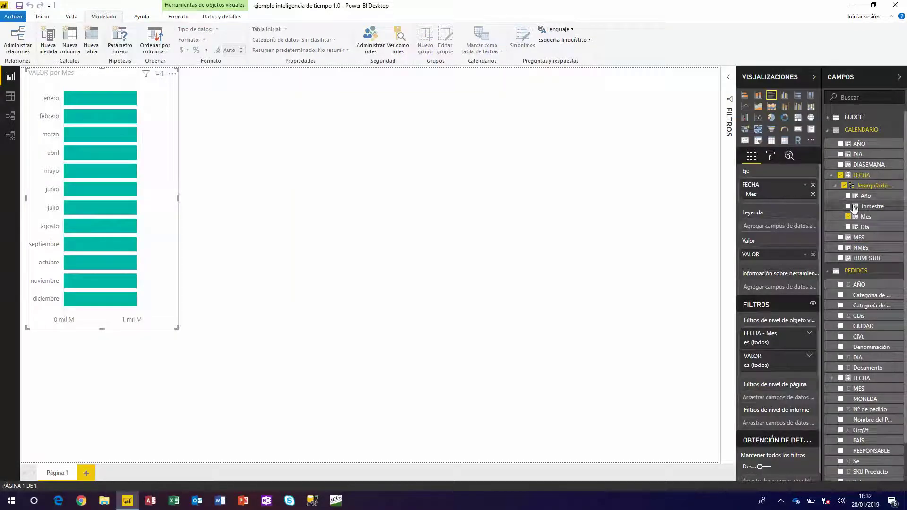
left_click_drag(857, 238, 817, 203)
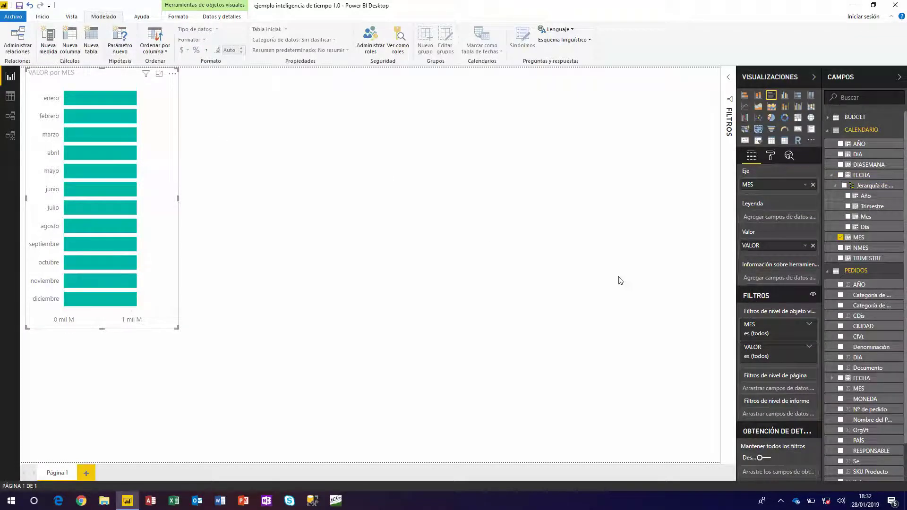
left_click(770, 156)
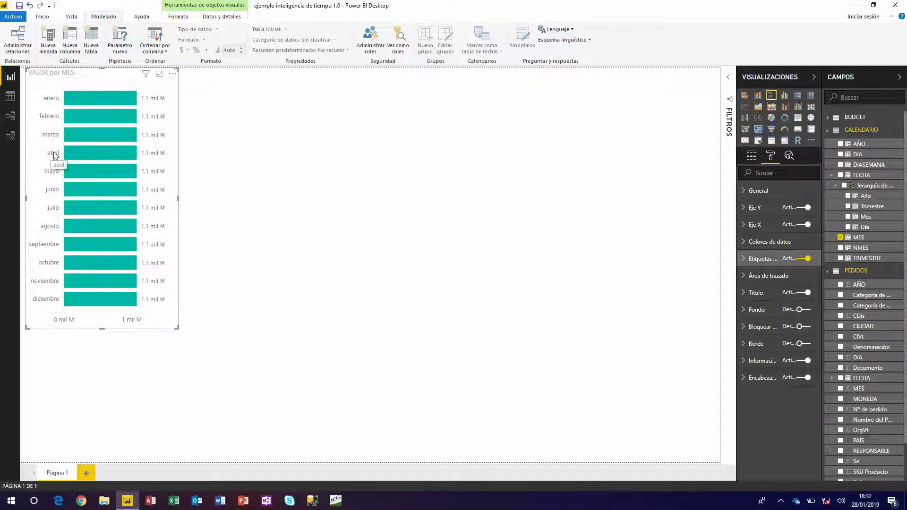
- Relate the FECHA field of PEDIDOS to the FECHA field of CALENDARIO in the model diagram
left_click(10, 116)
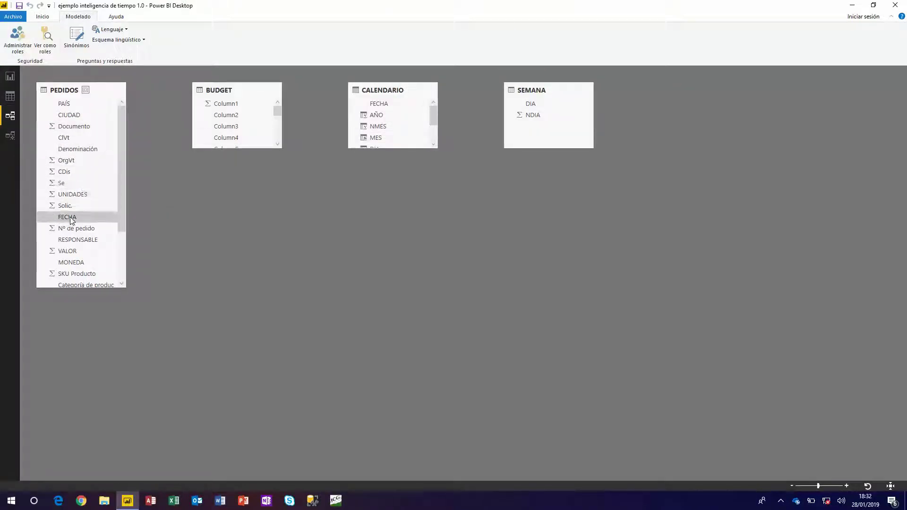
left_click_drag(81, 216, 382, 106)
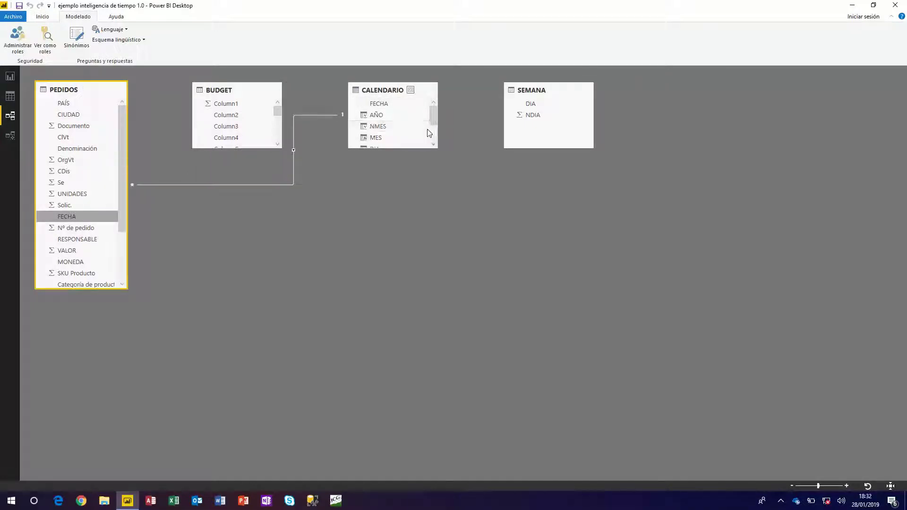
- Relate the DIA field of SEMANA to DIASEMANA in CALENDARIO, and check the monthly bar chart on the report page
left_click_drag(402, 149, 401, 200)
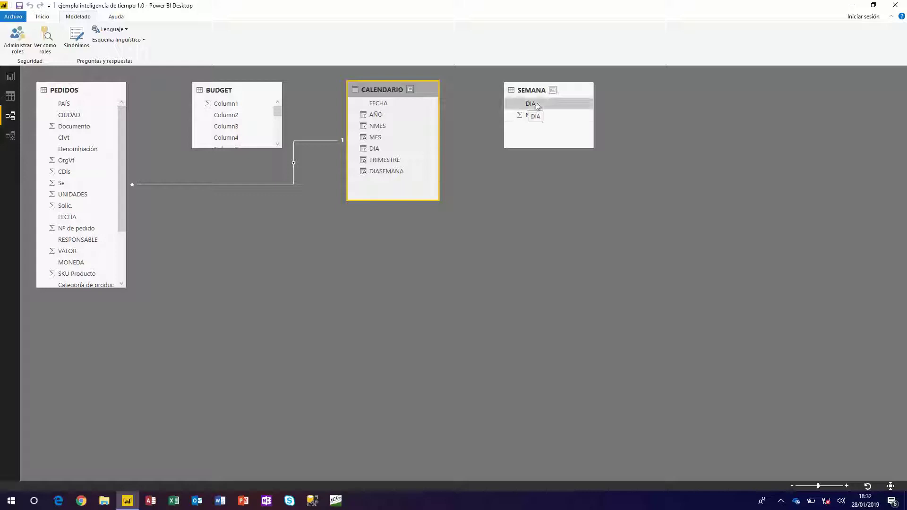
left_click_drag(531, 104, 400, 172)
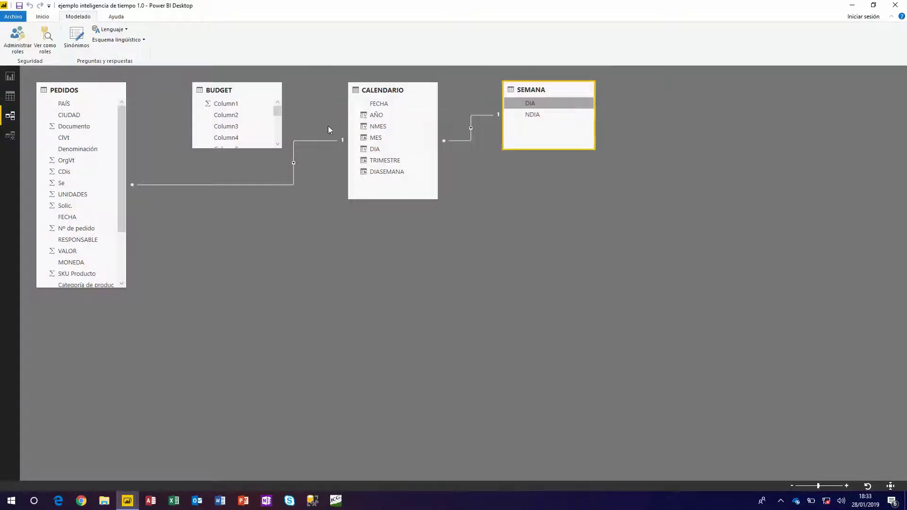
left_click(10, 76)
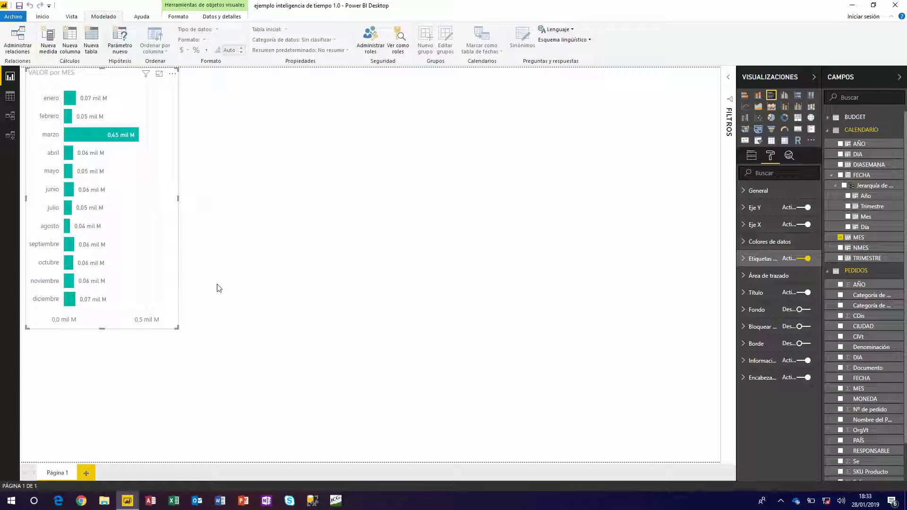
- Review the DIASEMANA column of CALENDARIO and the day names and numbers in the SEMANA table
left_click(12, 96)
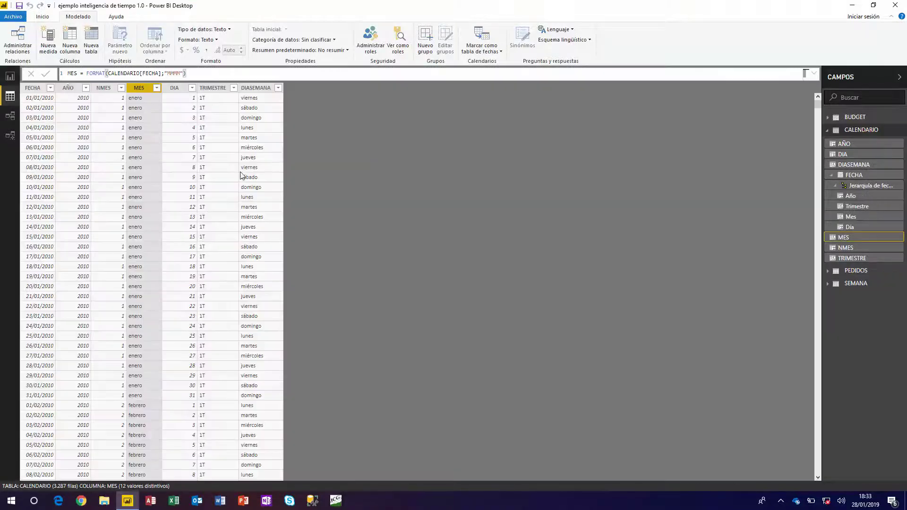
left_click(846, 166)
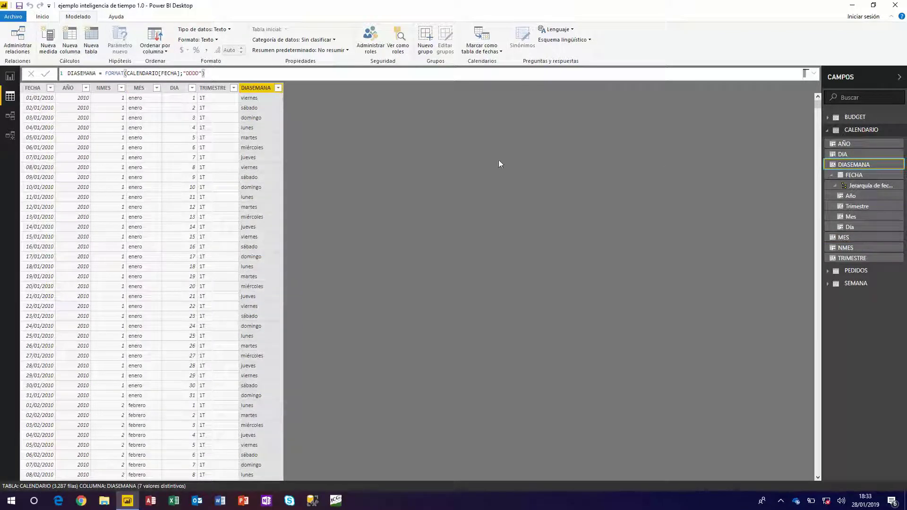
left_click(854, 283)
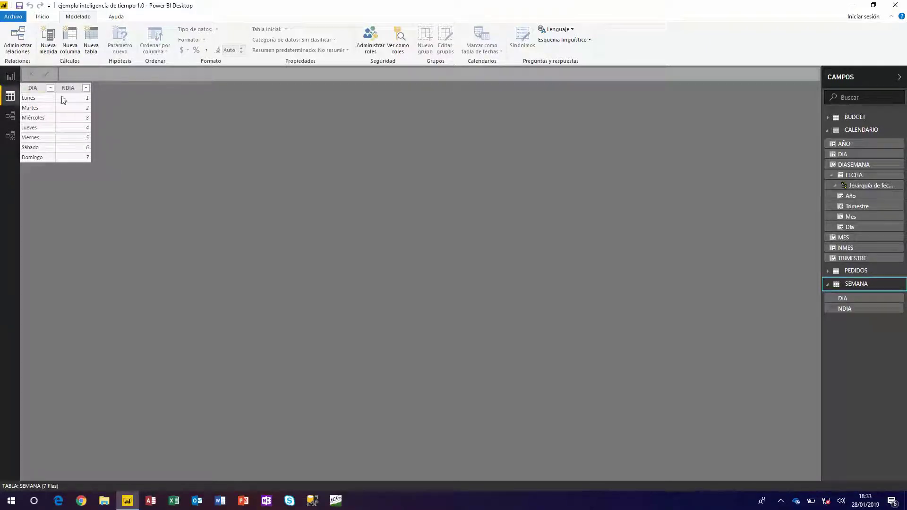
left_click(9, 96)
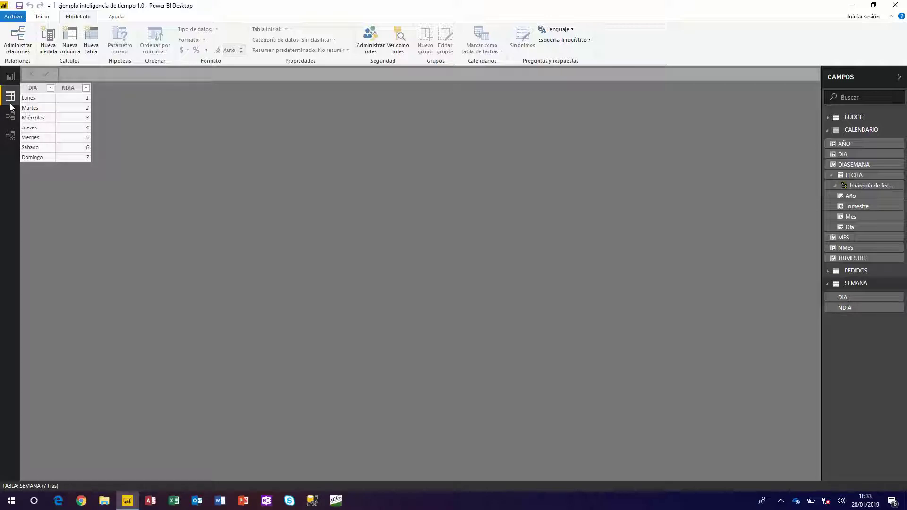
- Add a calculated column to the CALENDARIO table and begin its formula as NDIASEMANA=SWITCH(TRUE()
left_click(846, 131)
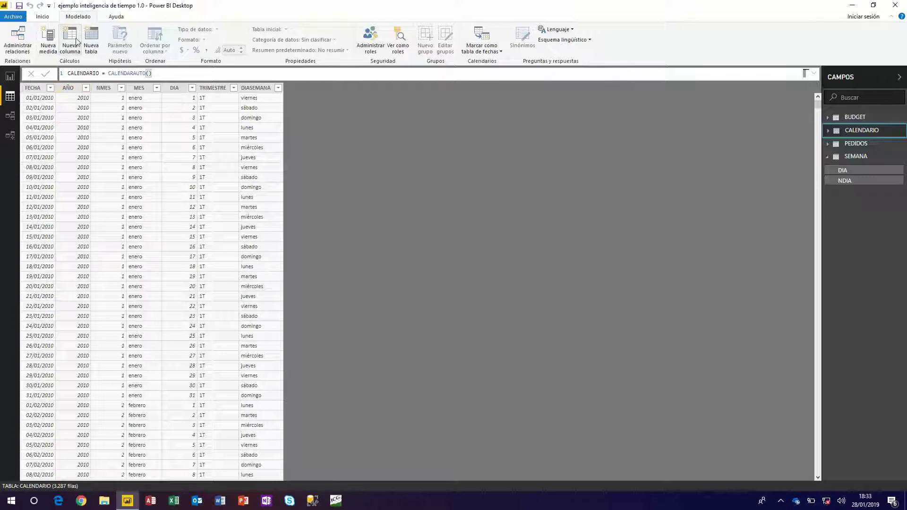
left_click(77, 41)
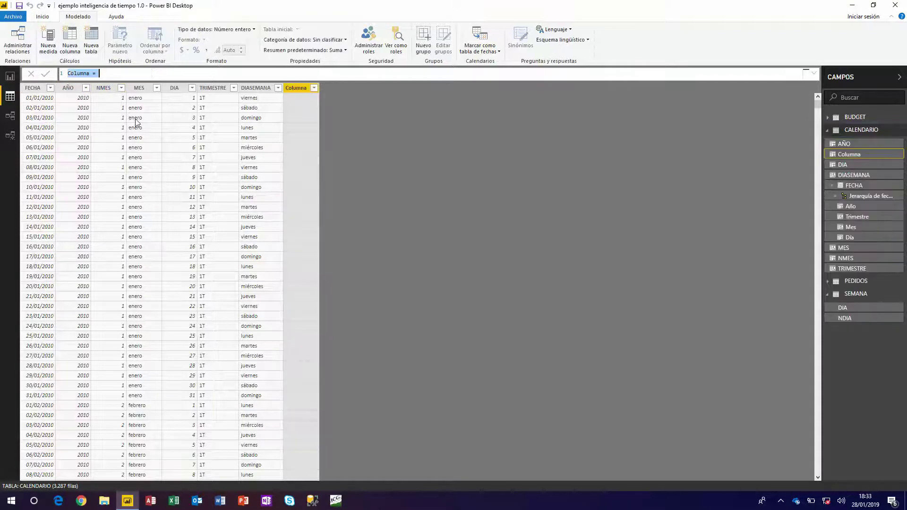
type("NDIASEM")
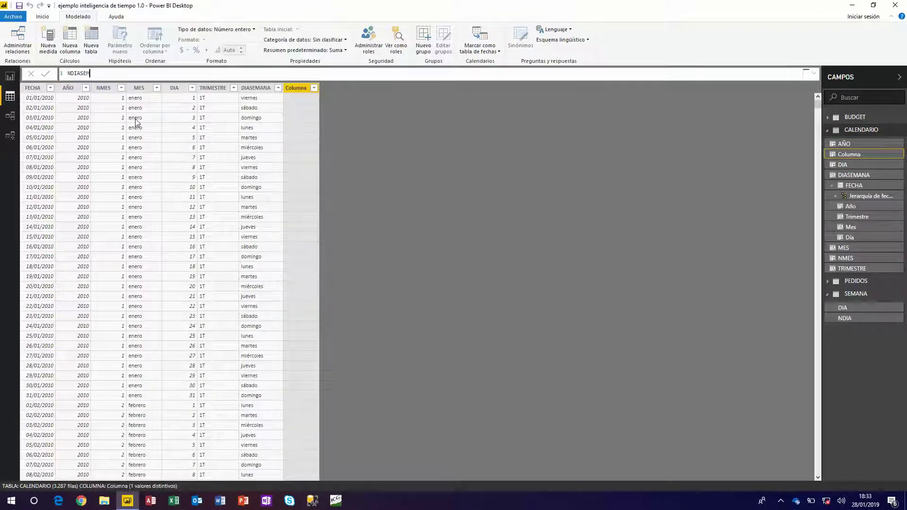
type("ANA=SW")
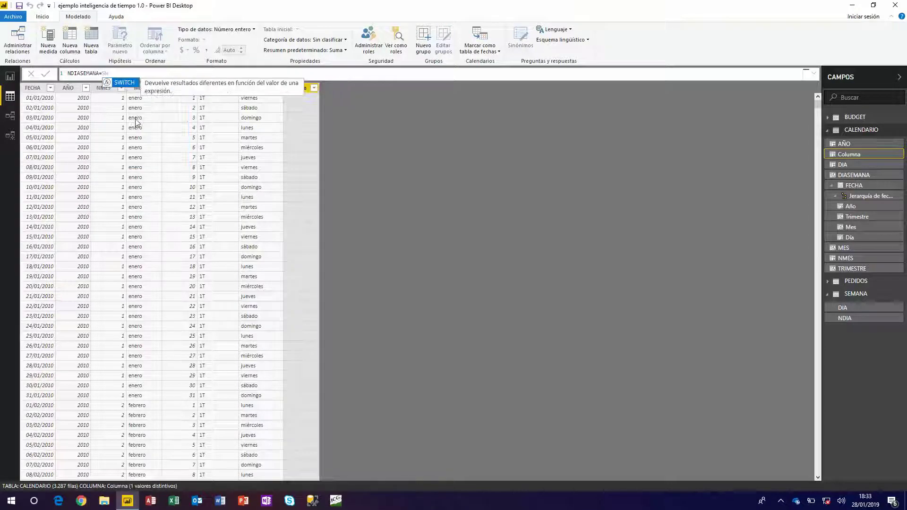
key("Tab")
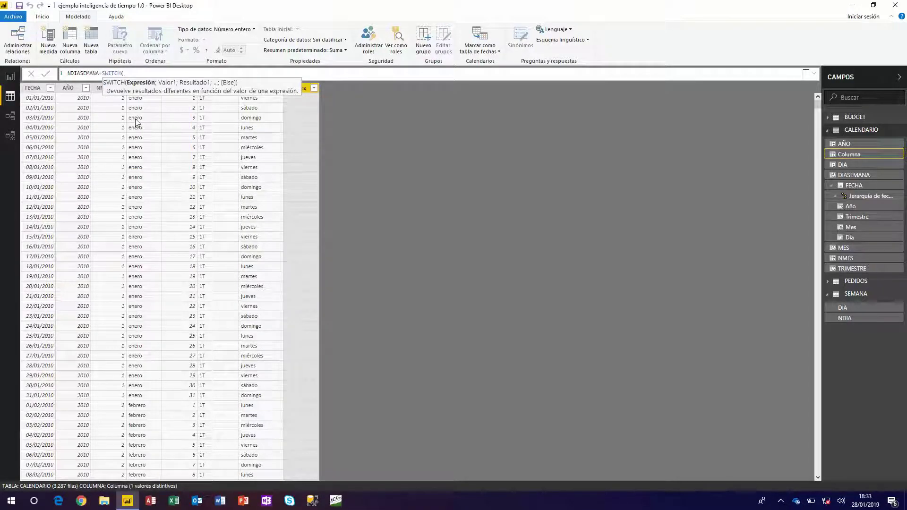
type("TURE")
key("BackSpace")
key("BackSpace")
key("BackSpace")
type("RUE(")
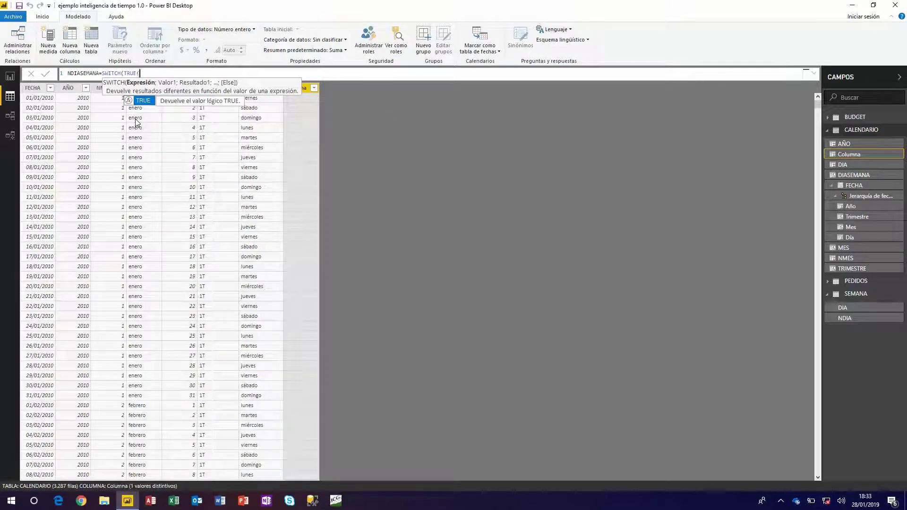
type(")")
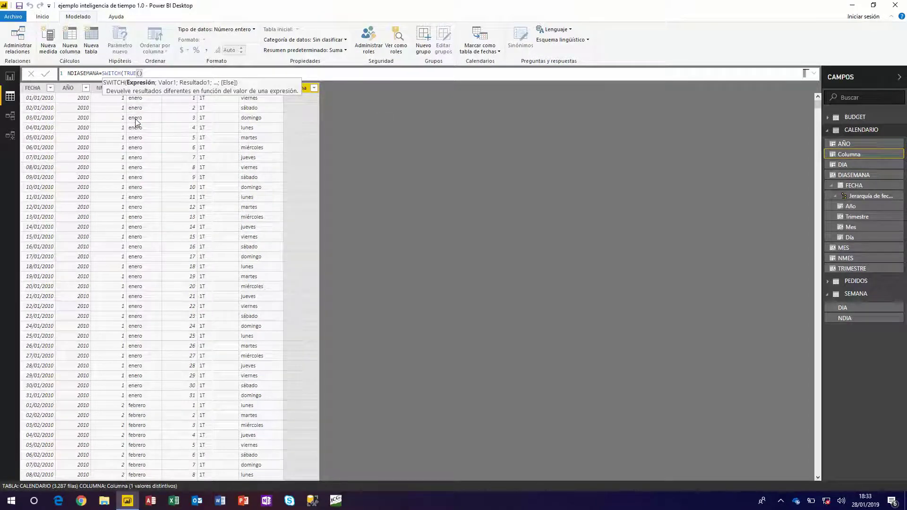
- Add the first SWITCH condition RELATED(SEMANA[DIA])="Lunes" with the result "1" to the NDIASEMANA formula
type(";RELA")
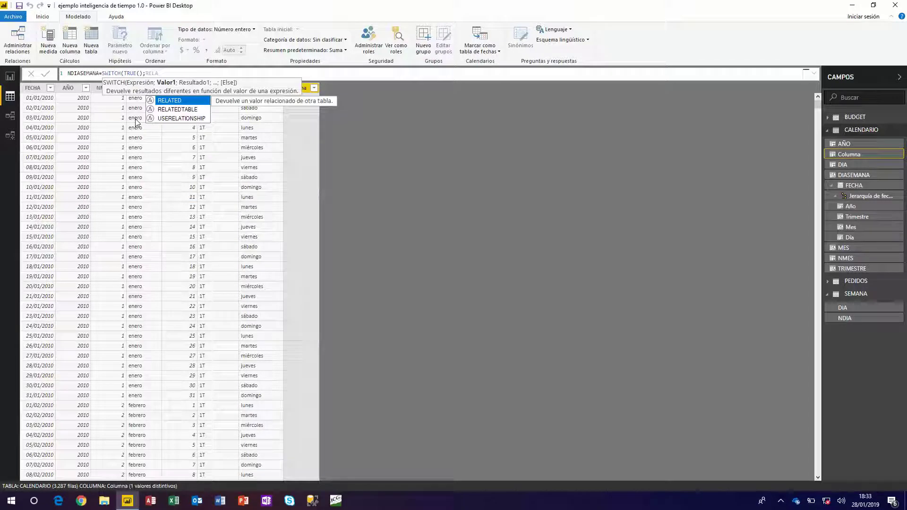
key("Tab")
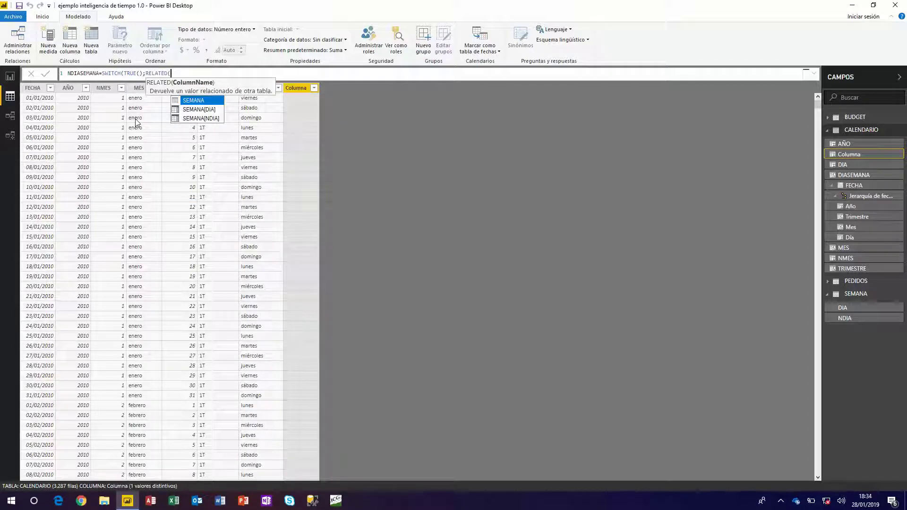
key("Down")
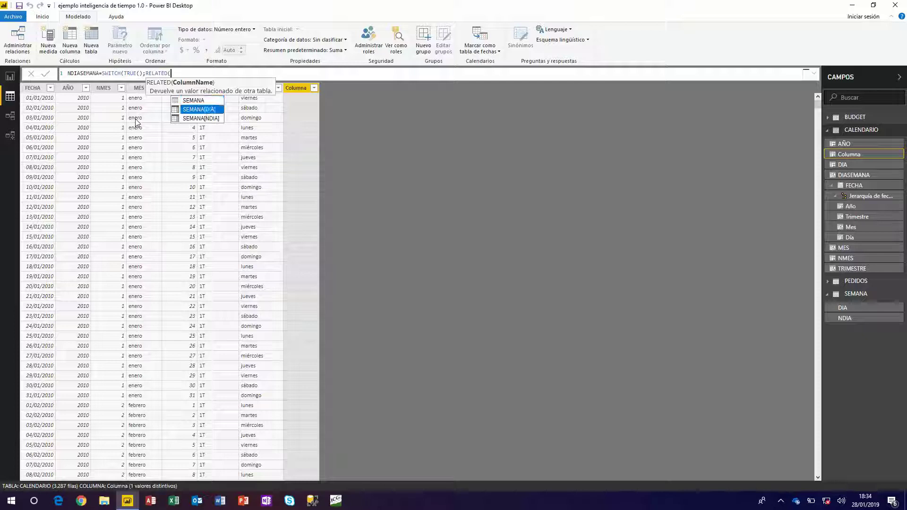
key("Tab")
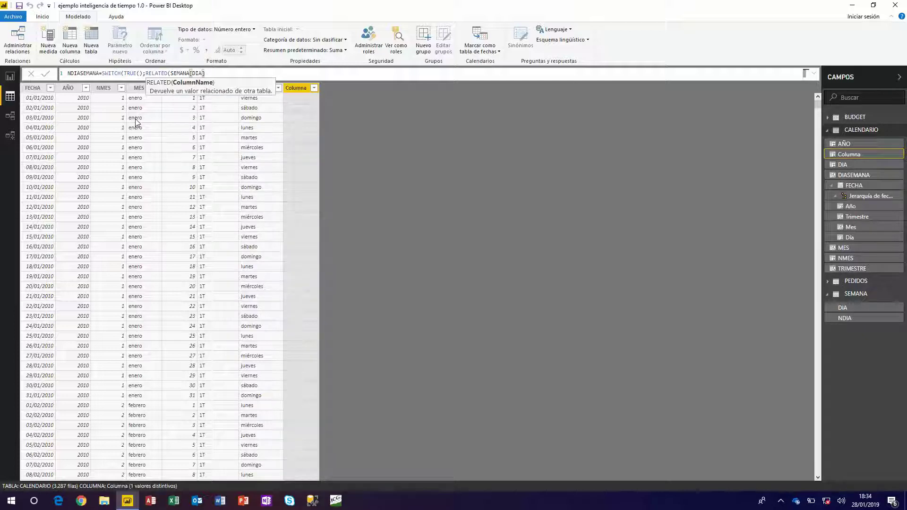
type(")")
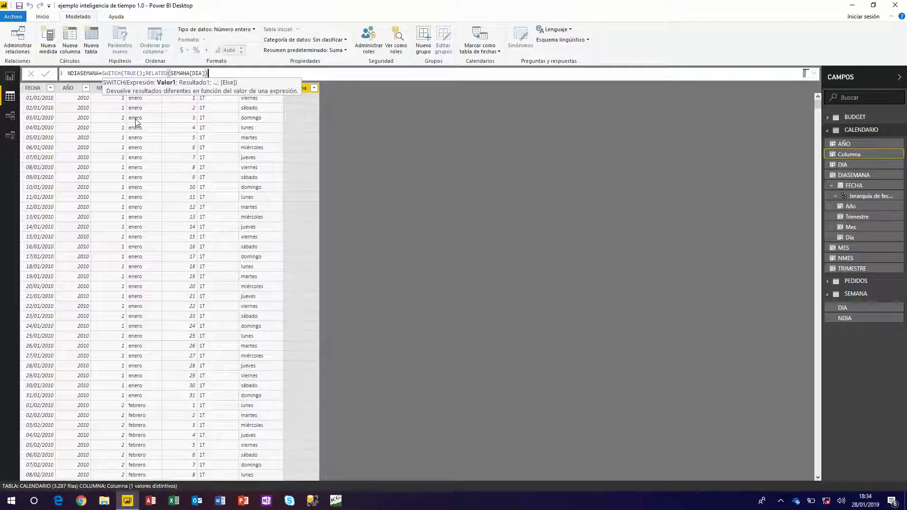
type("=\"Lu")
type("nes\";\"1\"")
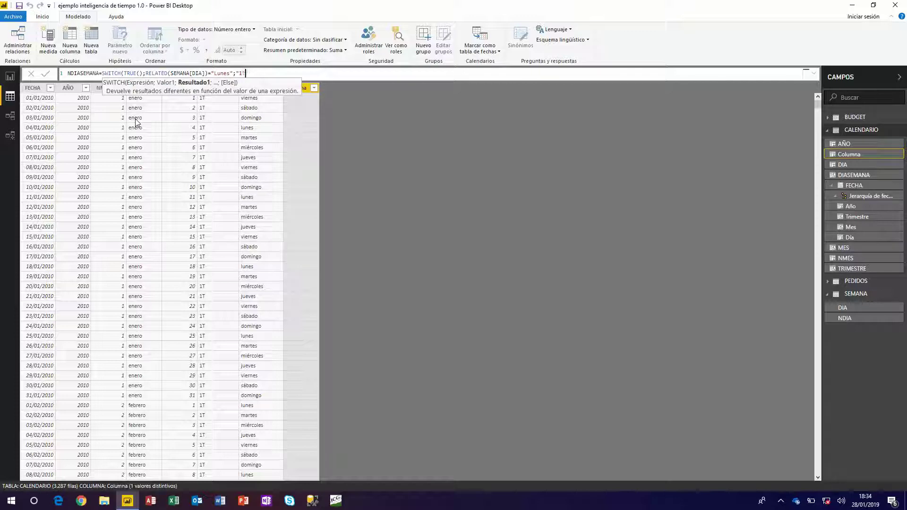
type(";")
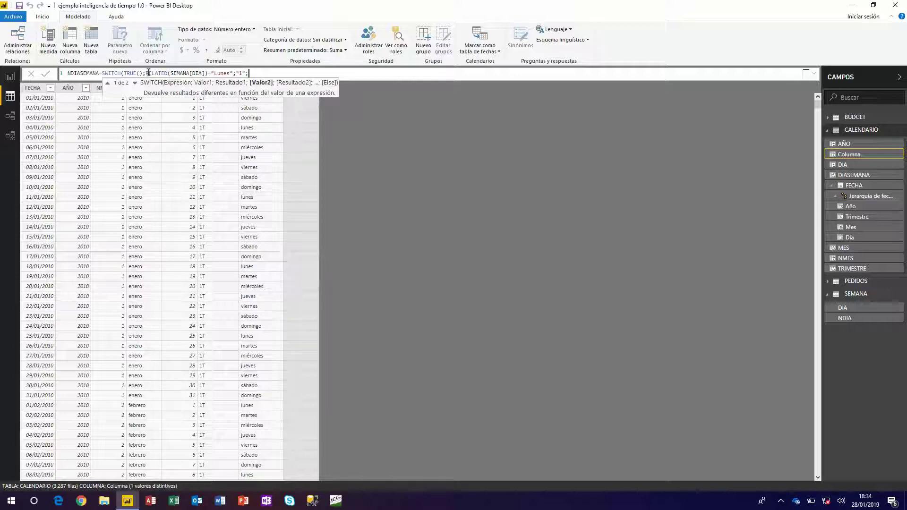
- Copy the Lunes condition and its result to the end of the formula, and change the copy to "Martes" with result "2"
left_click_drag(146, 72, 239, 74)
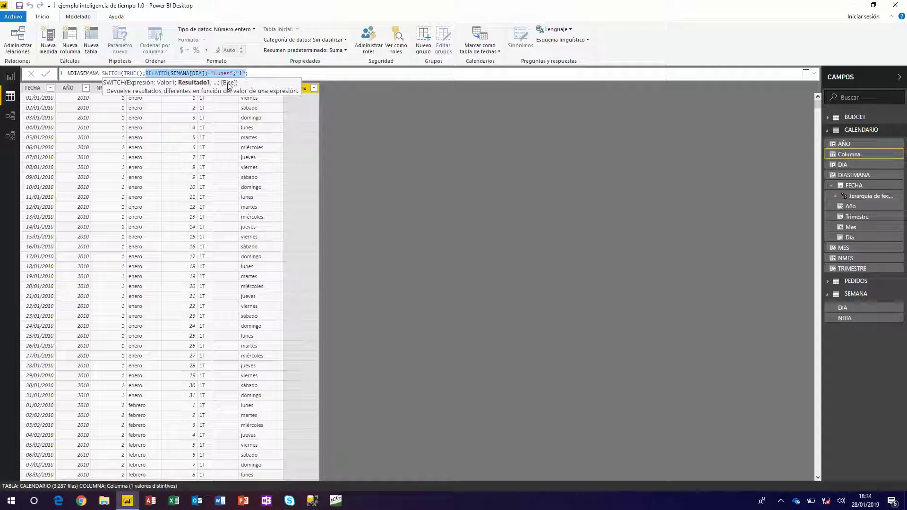
left_click(46, 18)
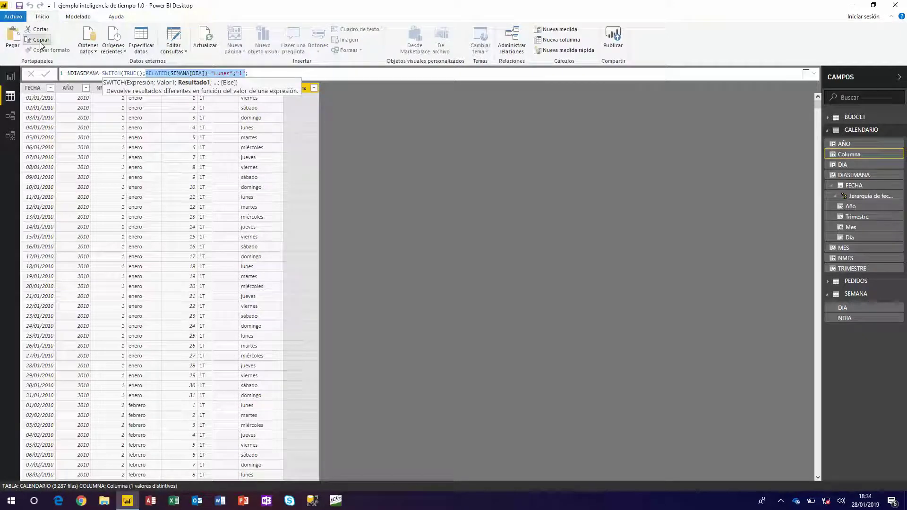
left_click(273, 72)
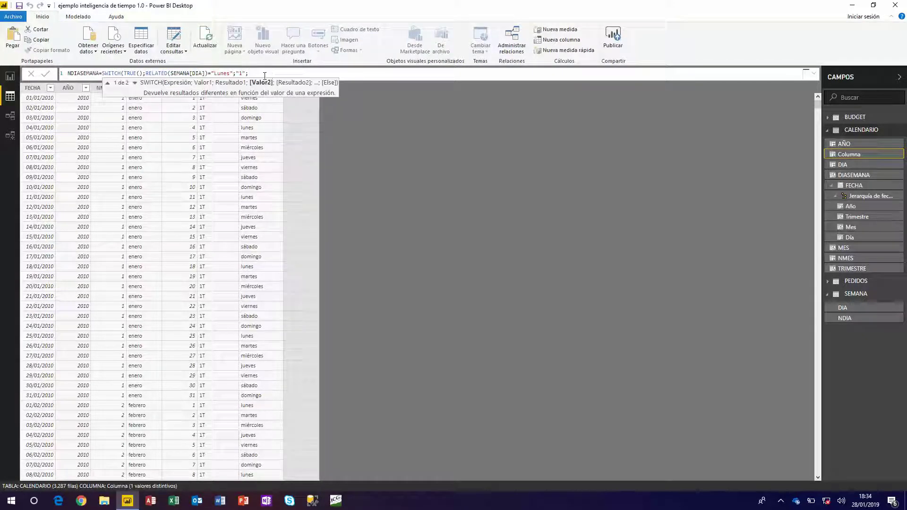
left_click(13, 37)
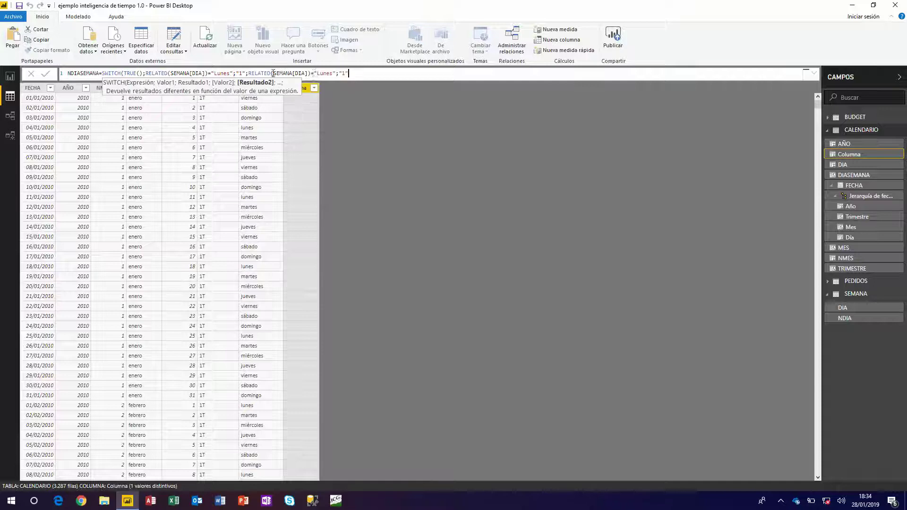
left_click(322, 73)
key("Delete")
key("Delete")
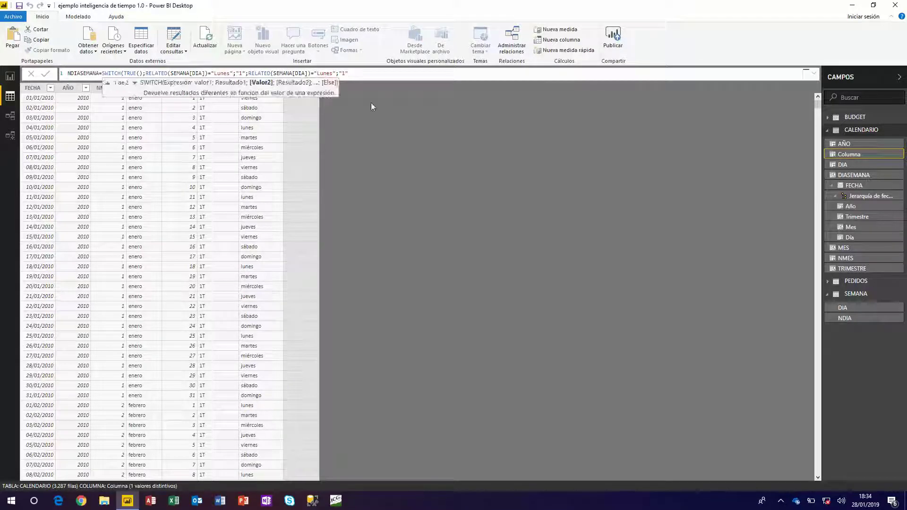
key("BackSpace")
type("mAR")
key("BackSpace")
key("BackSpace")
key("BackSpace")
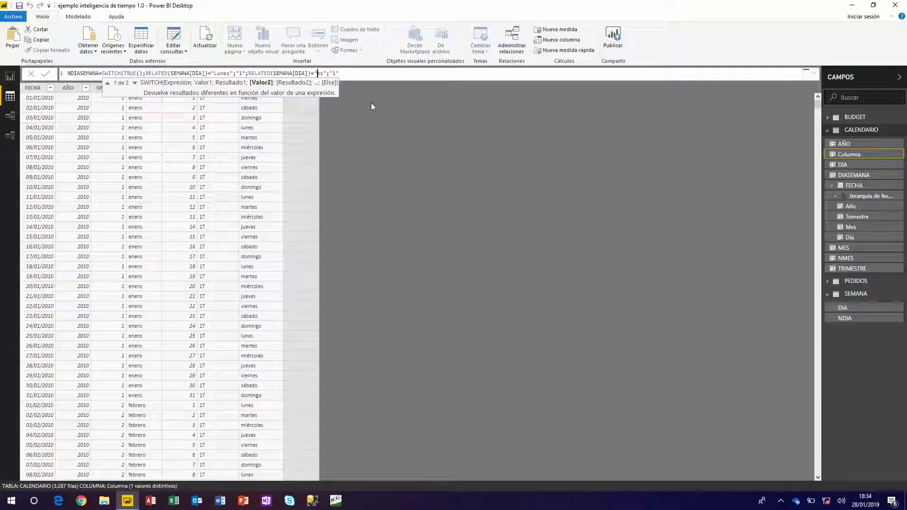
type("Mart")
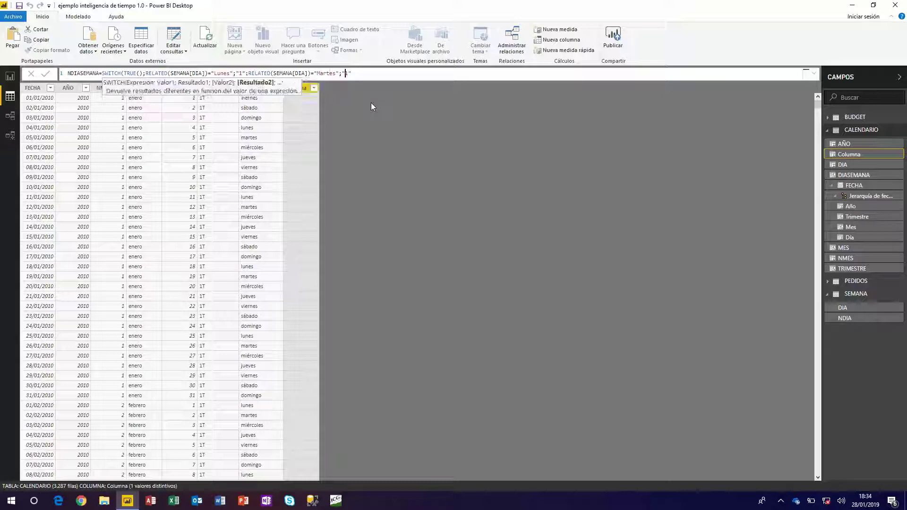
key("End")
key("BackSpace")
key("BackSpace")
type("2\";")
- Append another copy of the RELATED(SEMANA[DIA]) condition and change it to "Miércoles" with result "3"
type("RELATED(SEMANA[DIA])=\"Lunes\";\"1\"")
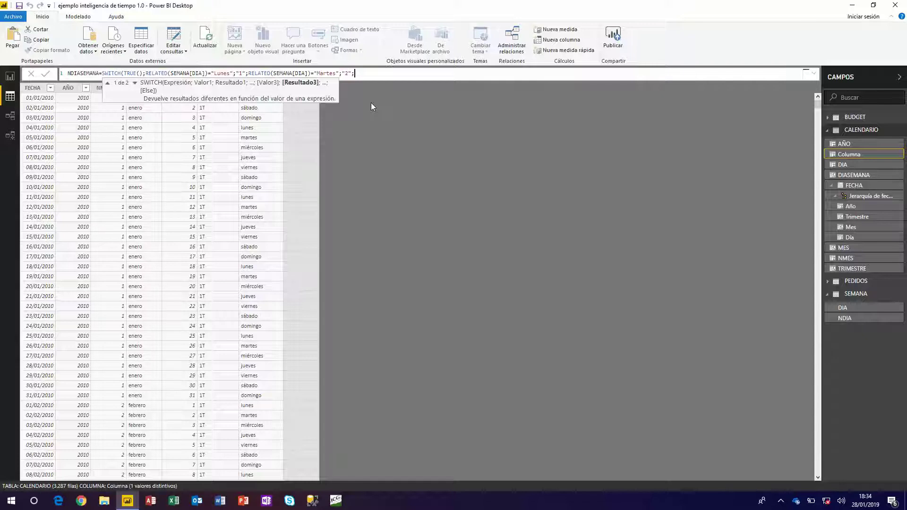
key("BackSpace")
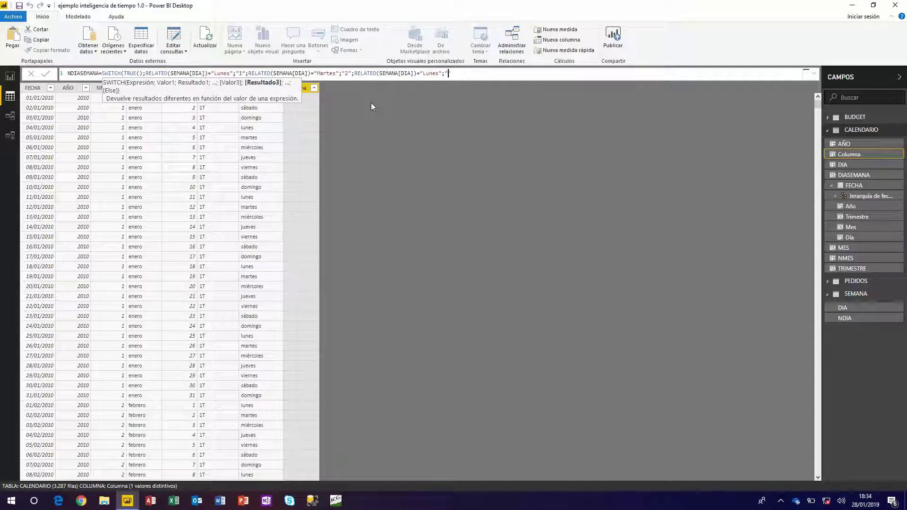
type("3\"")
key("Left")
key("Left")
key("Left")
key("Left")
key("Left")
key("Left")
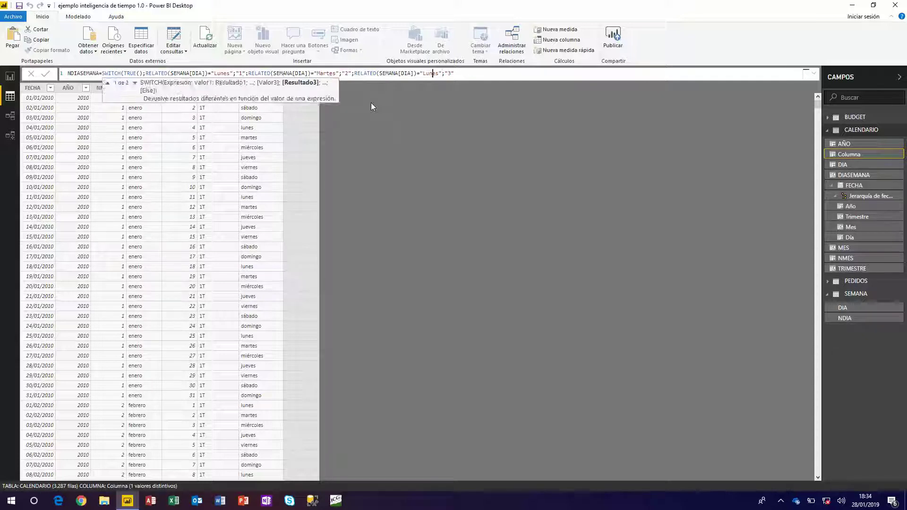
key("BackSpace")
key("BackSpace")
key("BackSpace")
type("Miércol")
key("Right")
key("Right")
key("Right")
key("Right")
key("Right")
key("Right")
key("Right")
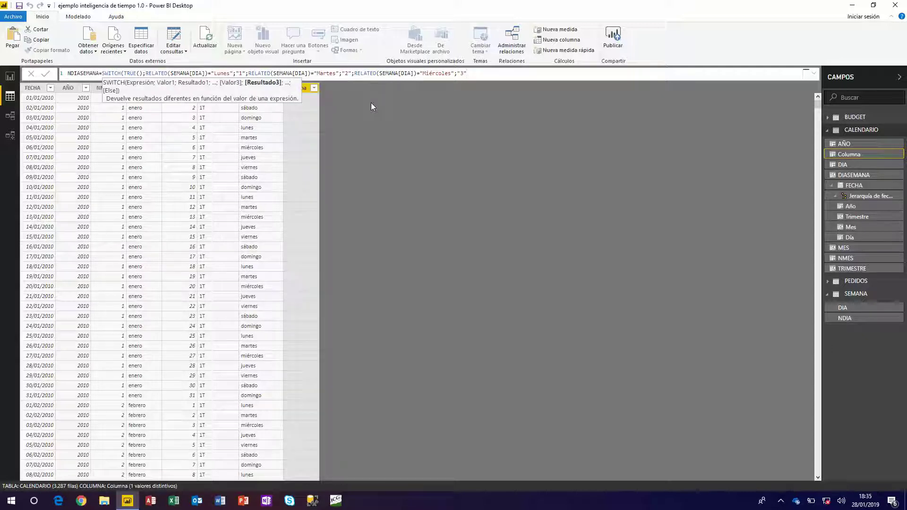
- Append a fourth RELATED(SEMANA[DIA]) condition for "Jueves" with result "4" to the NDIASEMANA formula
type(";RELATED(SEMANA[DIA])=\"Lunes\";\"1\"")
key("Left")
key("Left")
key("Left")
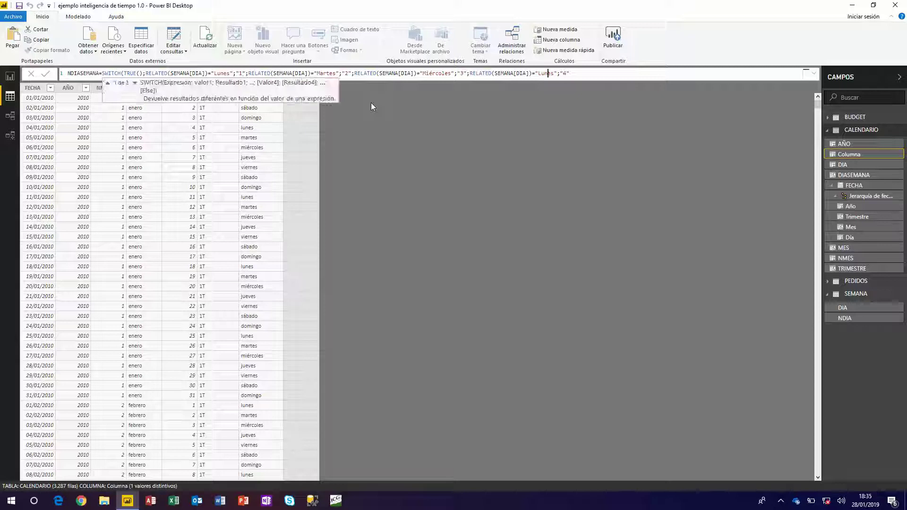
key("BackSpace")
key("BackSpace")
key("BackSpace")
type("Juev")
key("BackSpace")
key("End")
- Append a fifth RELATED(SEMANA[DIA]) condition for "Viernes" with result "5" to the NDIASEMANA formula
type(";")
type("RELATED(SEMANA[DIA])=\"Lunes\";\"1\"")
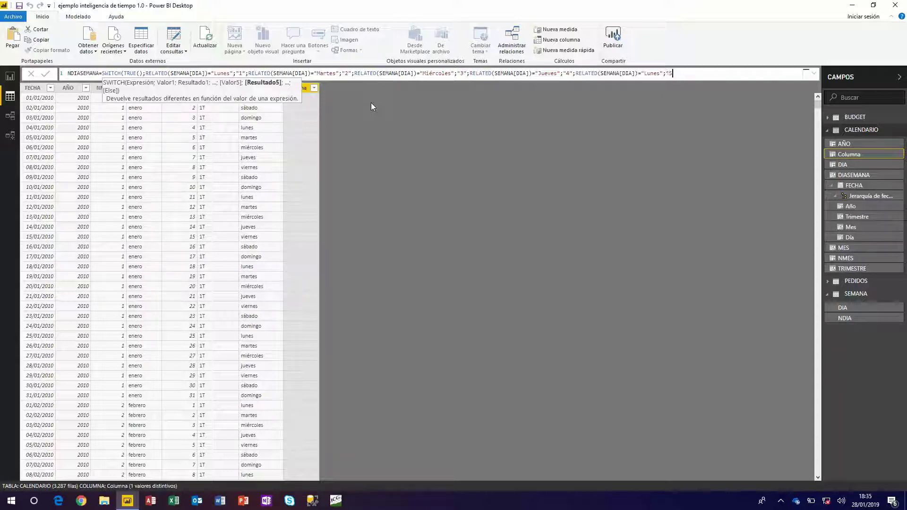
type("\"")
key("Left")
key("Left")
key("Left")
key("Left")
key("Left")
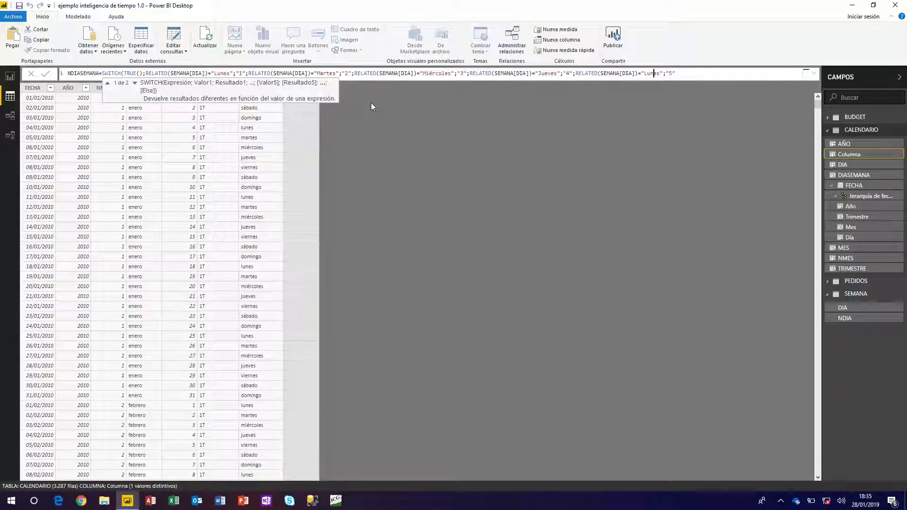
key("BackSpace")
key("BackSpace")
key("BackSpace")
type("Viern")
key("Right")
key("Right")
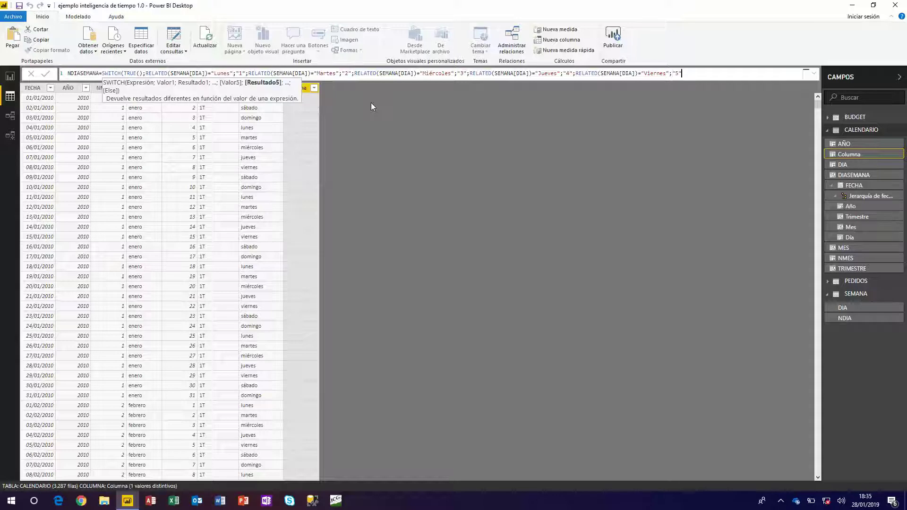
- Append a sixth RELATED(SEMANA[DIA]) condition for "Sábado" with result "6" to the NDIASEMANA formula
type(";")
type("RELATED(SEMANA[DIA])=\"Lunes\";\"1\"")
key("Delete")
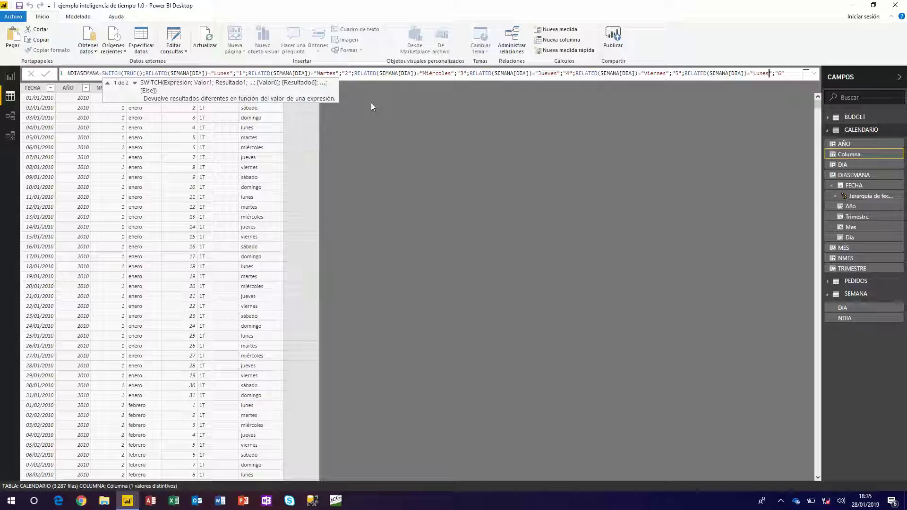
type("6")
key("Left")
key("Left")
key("Left")
key("Left")
key("BackSpace")
key("BackSpace")
key("BackSpace")
key("BackSpace")
key("BackSpace")
type("Sábado")
key("Right")
key("Right")
key("Right")
key("Right")
key("Right")
- Append a seventh RELATED(SEMANA[DIA]) condition for "Domingo" with result "7" to the NDIASEMANA formula
type(";")
type("RELATED(SEMANA[DIA])=\"Lunes\";\"1\"")
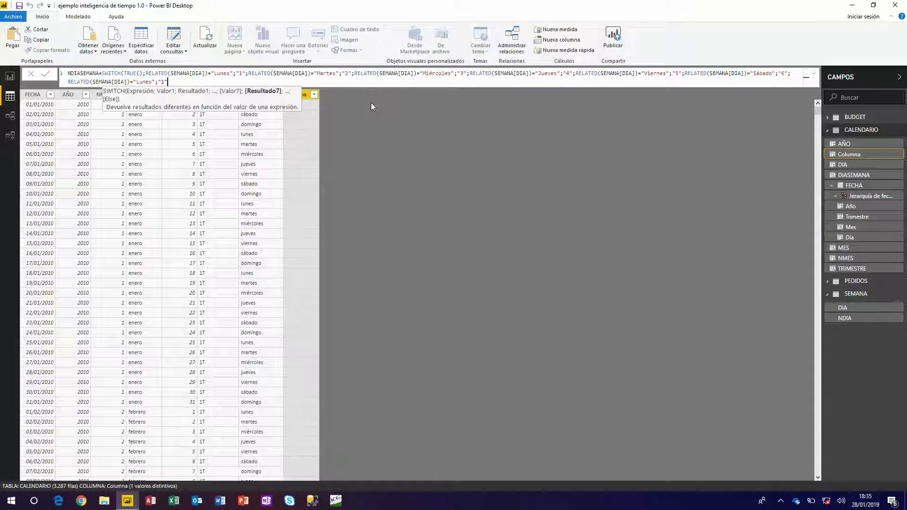
key("Left")
key("Left")
key("Left")
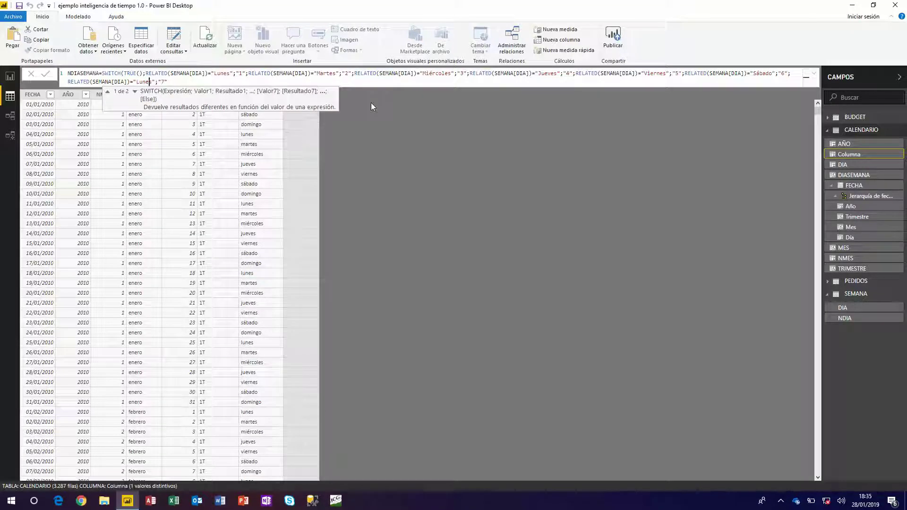
key("BackSpace")
key("BackSpace")
key("BackSpace")
key("BackSpace")
key("BackSpace")
type("D")
type("omingo")
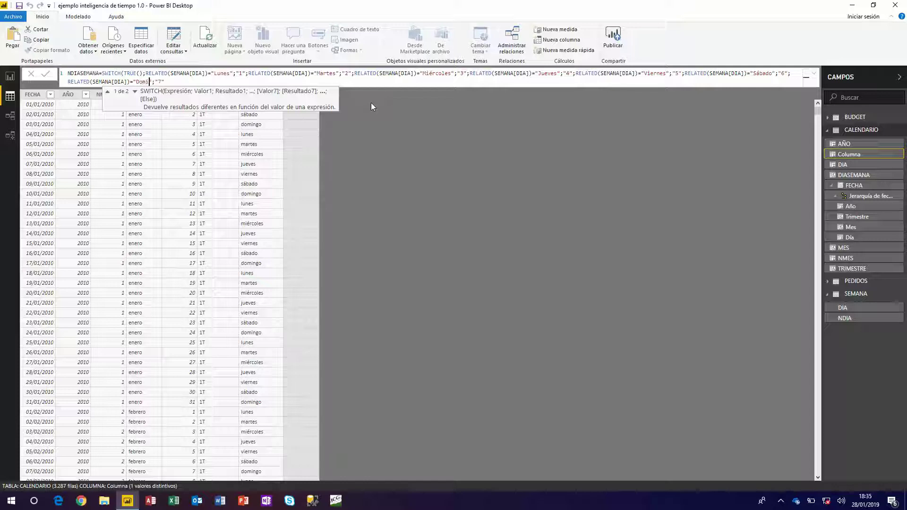
- Close the SWITCH function after the last result and commit the NDIASEMANA column formula
key("Right")
key("Right")
key("Right")
key("Right")
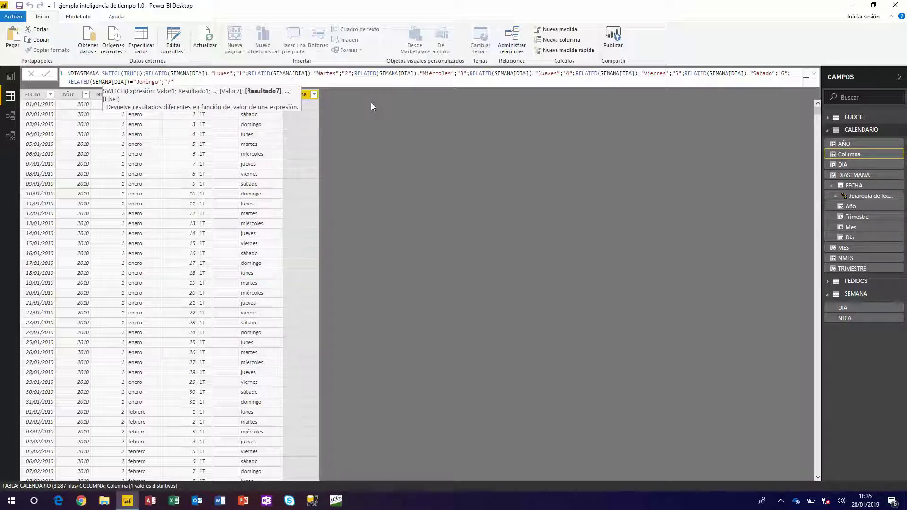
type(")")
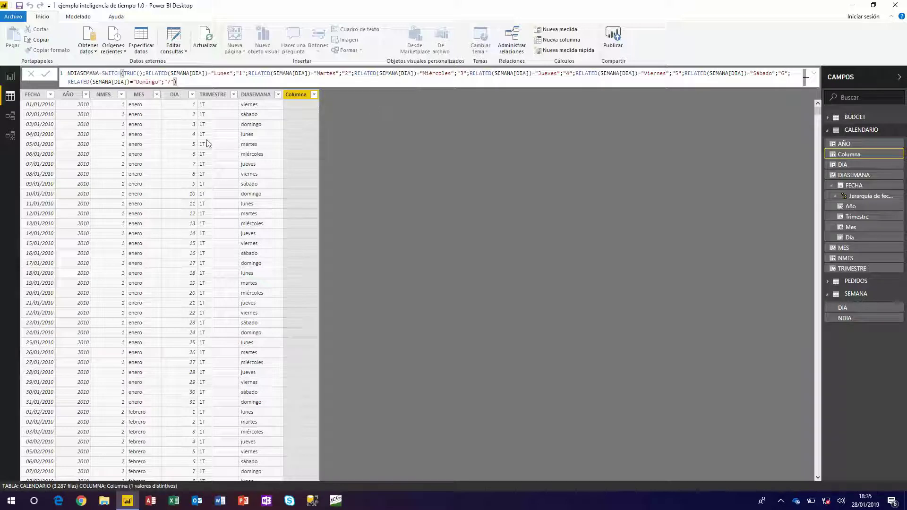
key("Return")
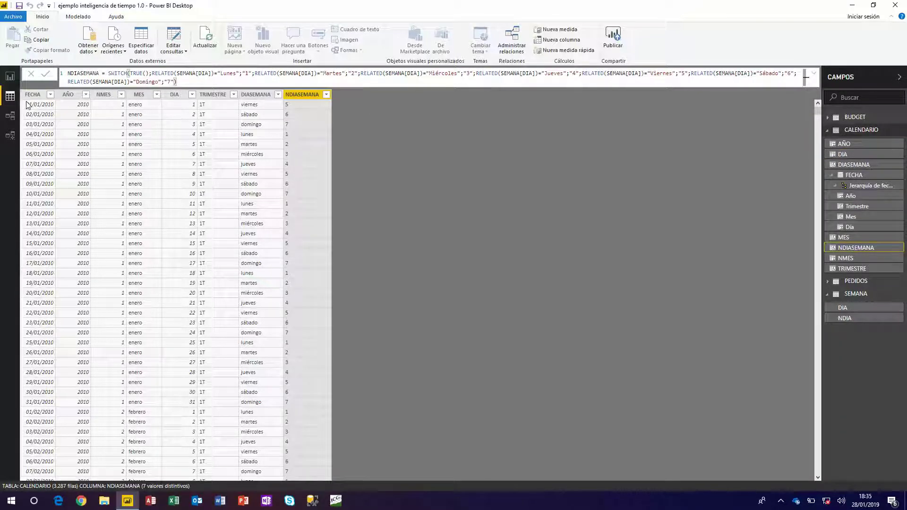
- Add a slicer on CALENDARIO's DIASEMANA field to the report page and place it in the page's upper-right corner
left_click(10, 76)
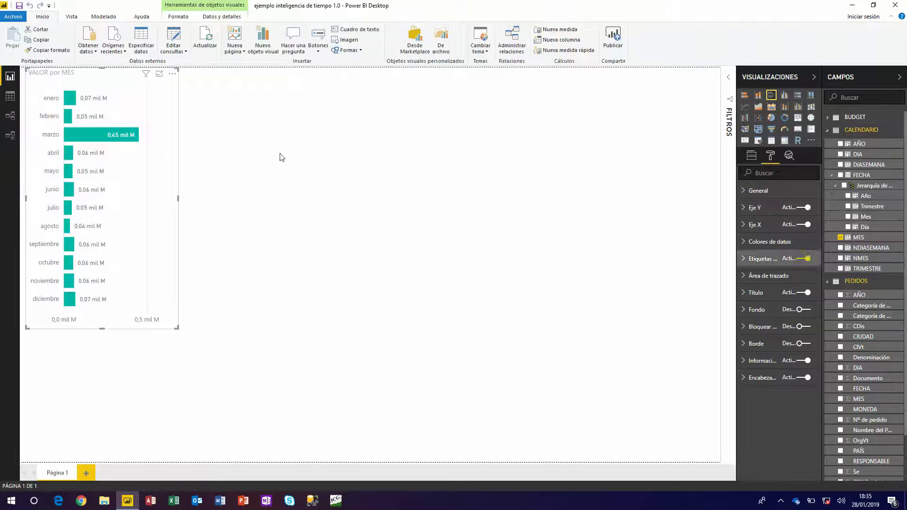
left_click(560, 181)
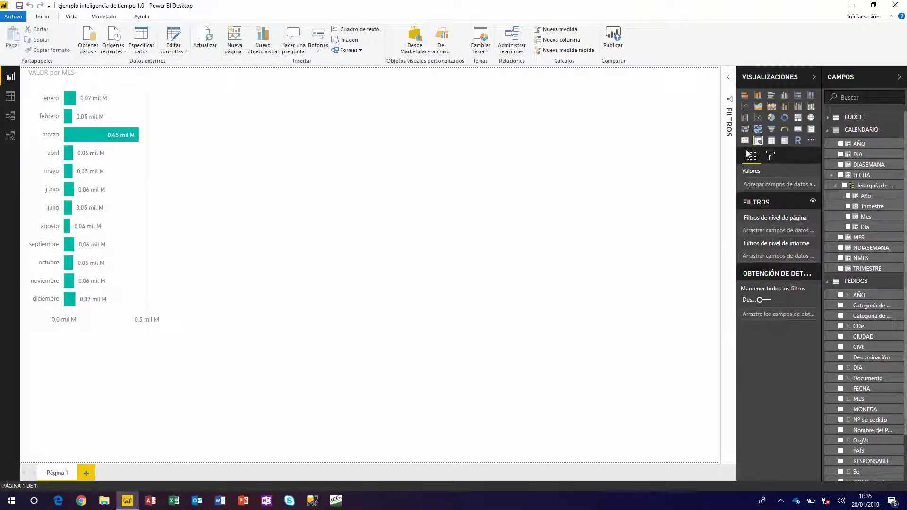
left_click(758, 141)
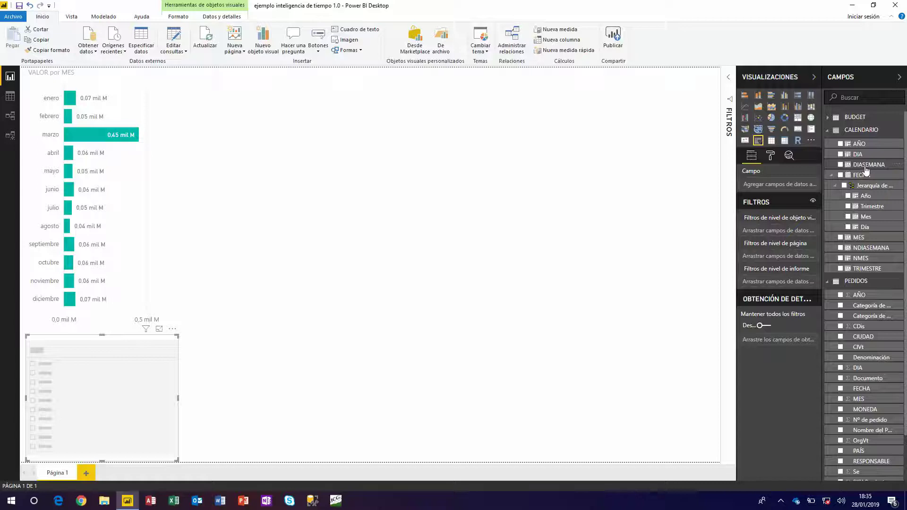
left_click_drag(867, 164, 101, 396)
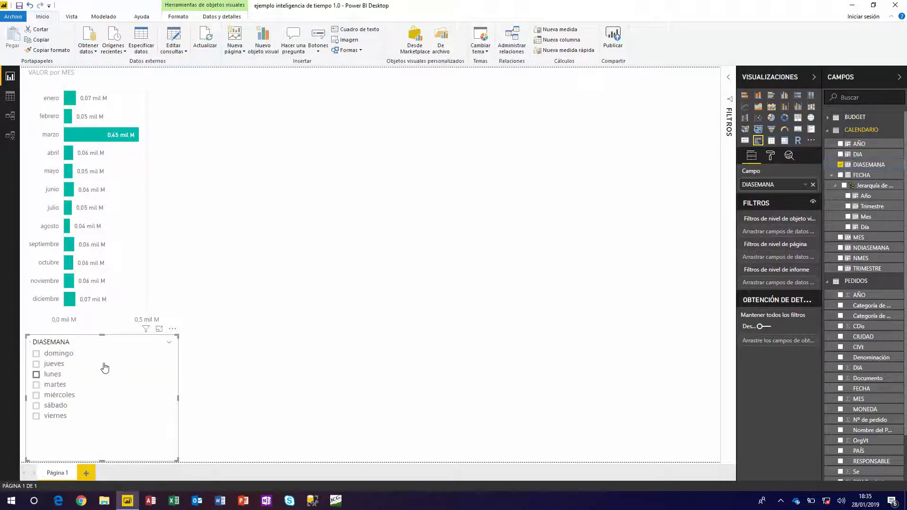
left_click_drag(106, 347, 648, 80)
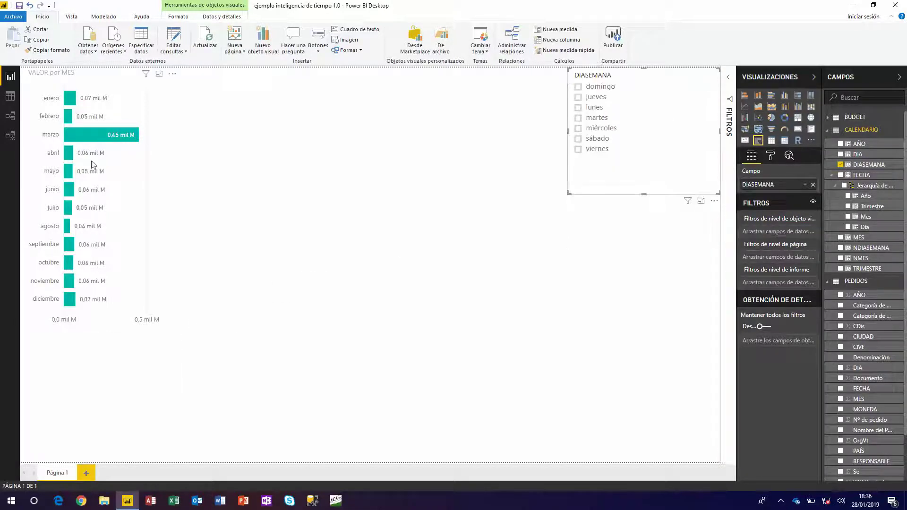
- Try to put SEMANA's DIA field into the weekday slicer, and remove DIASEMANA from it
left_click(10, 95)
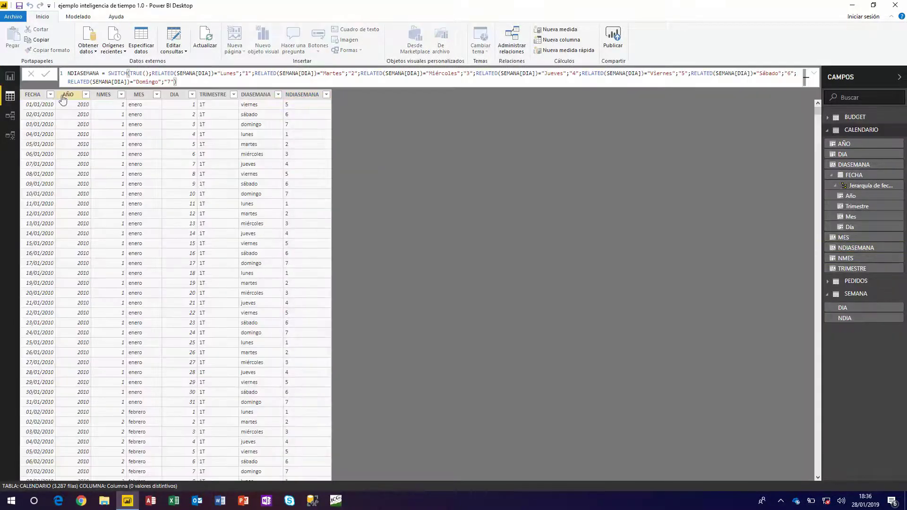
left_click(13, 78)
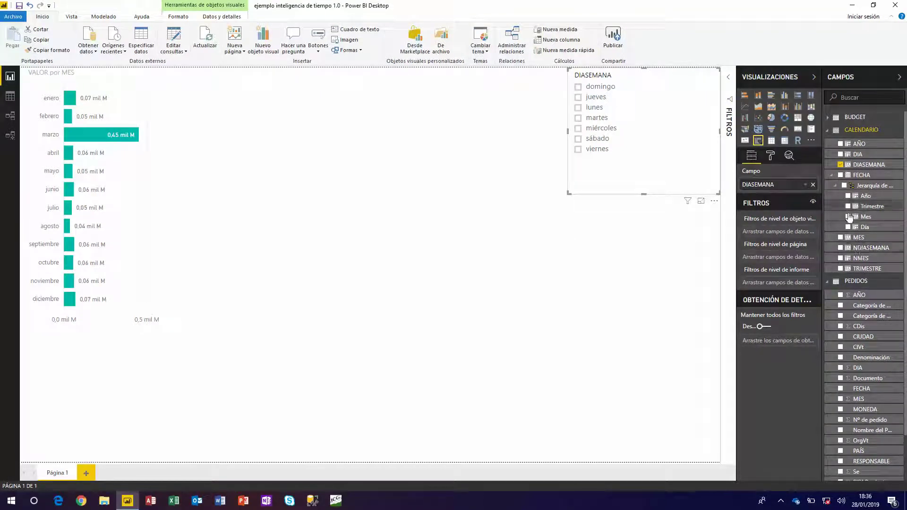
scroll(832, 241, "down", 2)
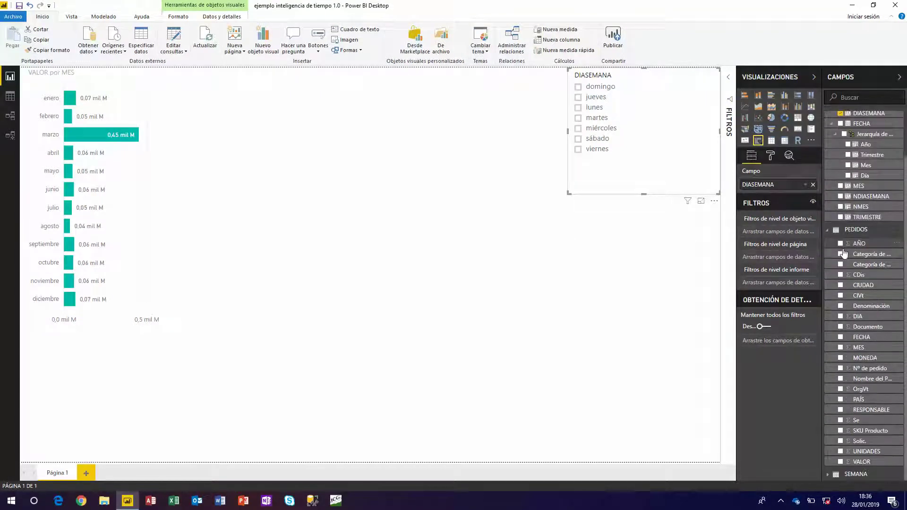
left_click(827, 475)
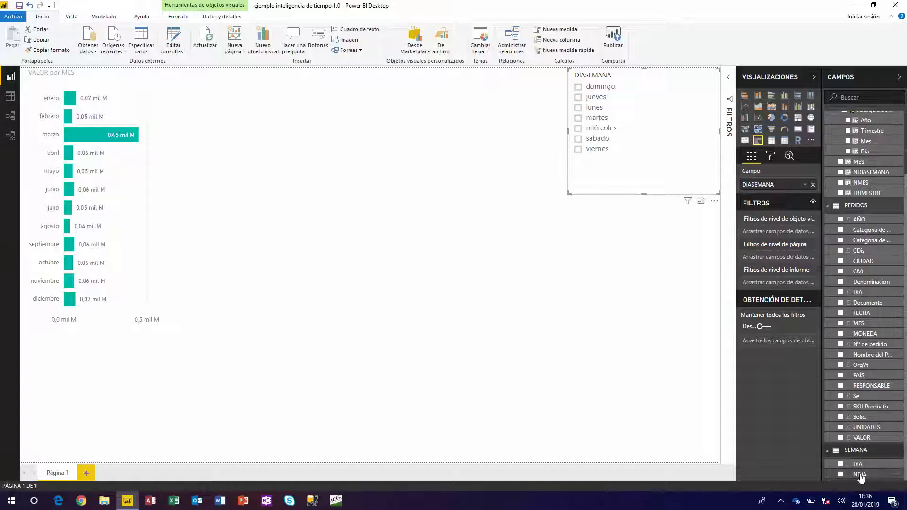
left_click_drag(860, 468, 648, 100)
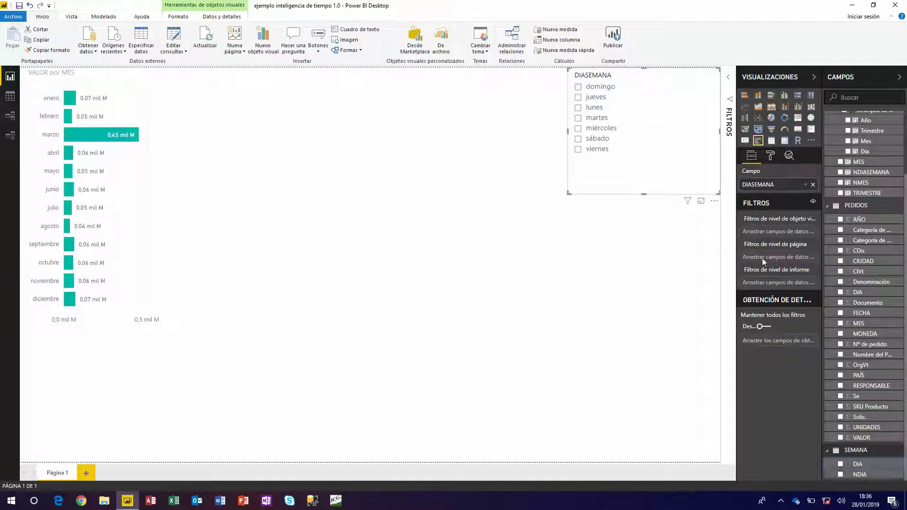
left_click(813, 185)
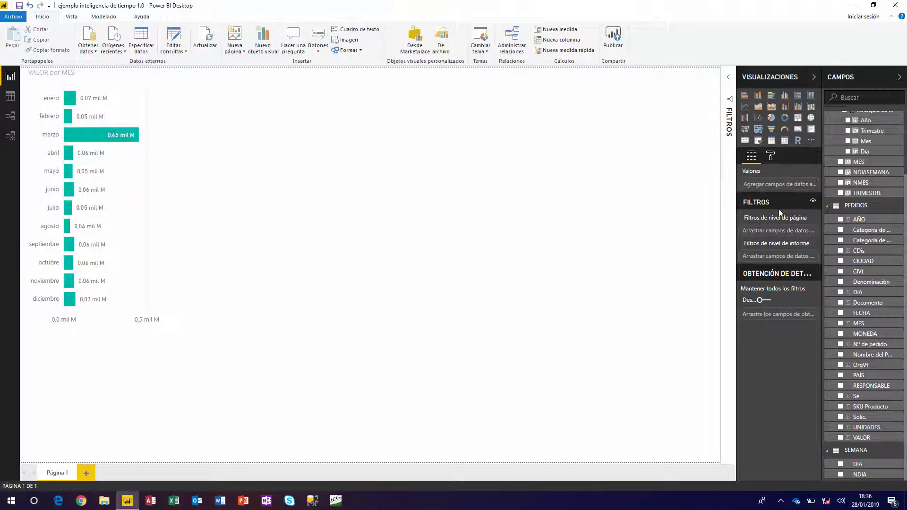
- Add a slicer on SEMANA's DIA field and place it in the report page's upper-right corner
left_click(758, 140)
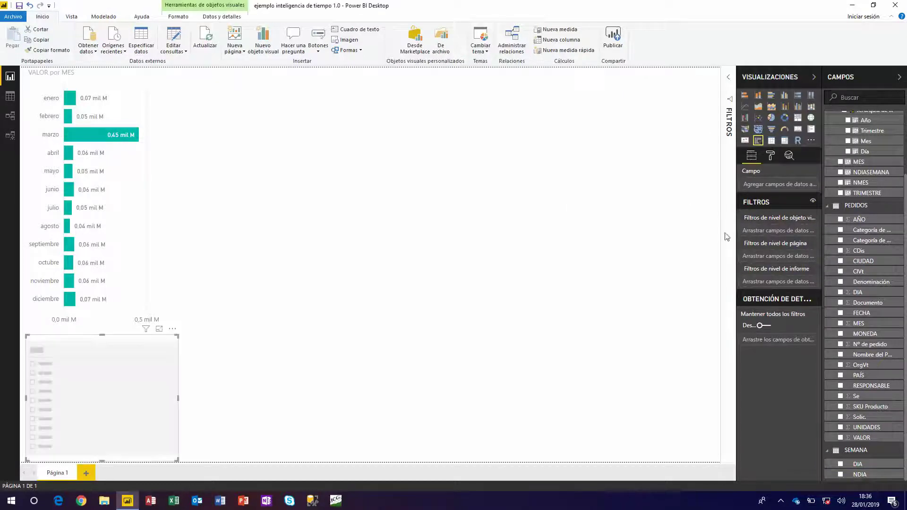
left_click(841, 465)
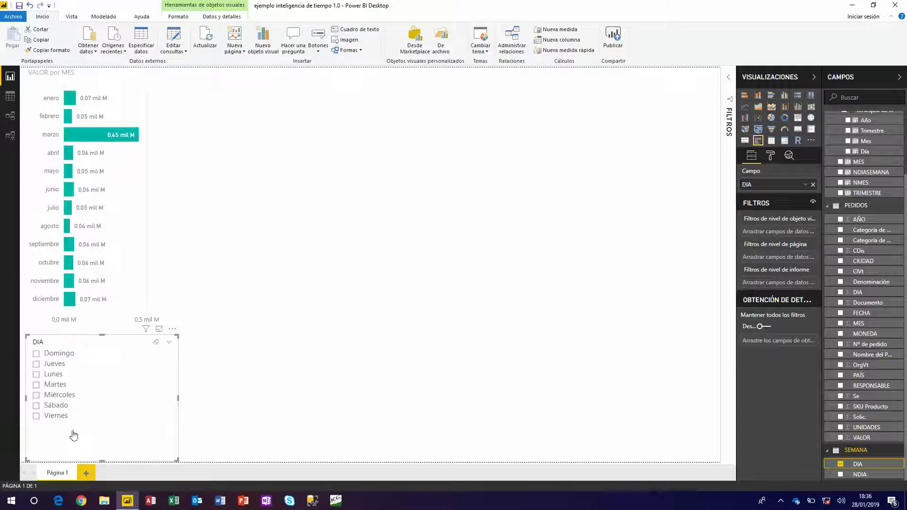
left_click_drag(84, 404, 626, 138)
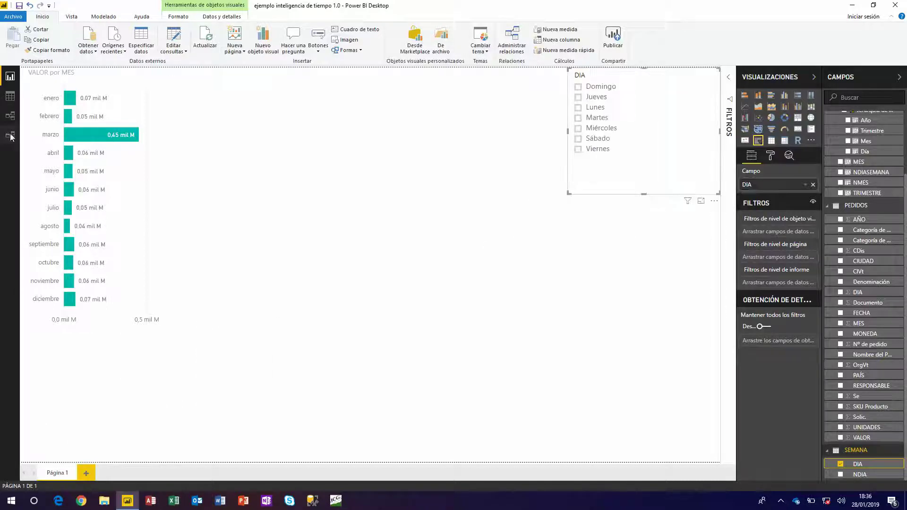
- Sort the DIA column of the SEMANA table by the NDIA column
left_click(10, 96)
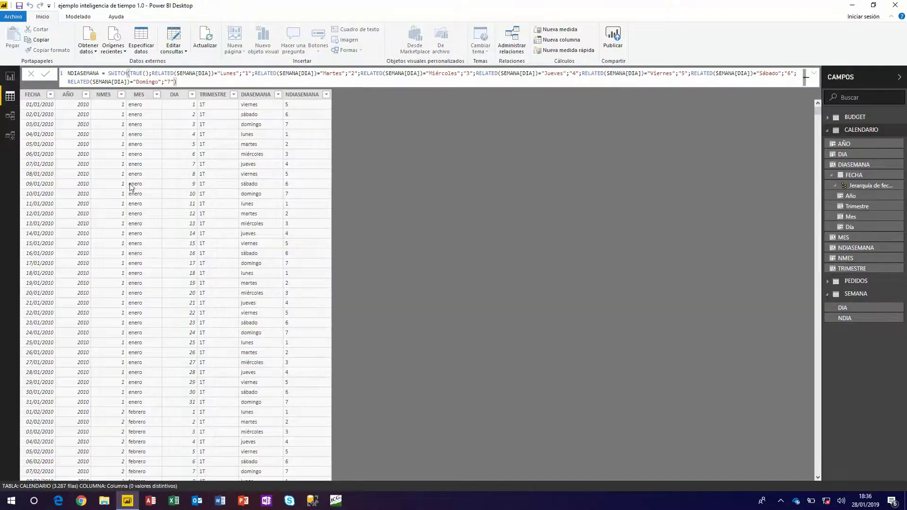
left_click(855, 294)
left_click(68, 88)
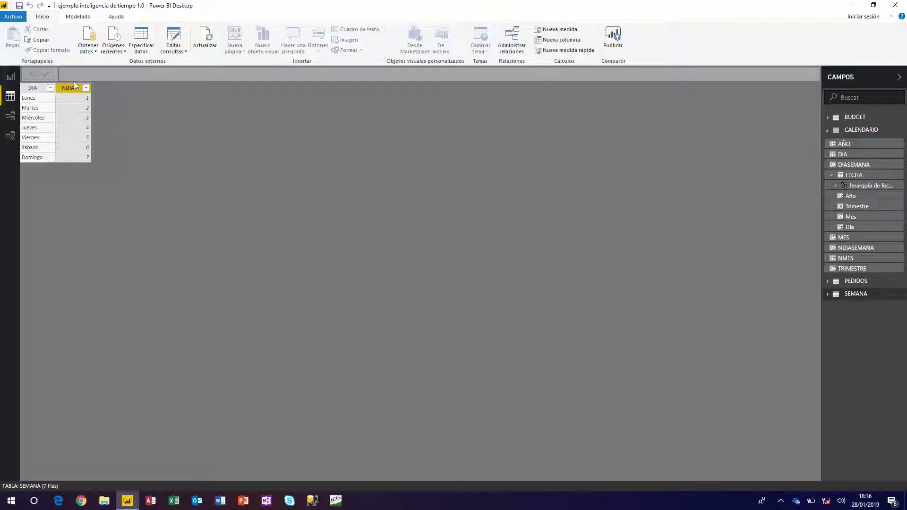
left_click(31, 88)
left_click(78, 16)
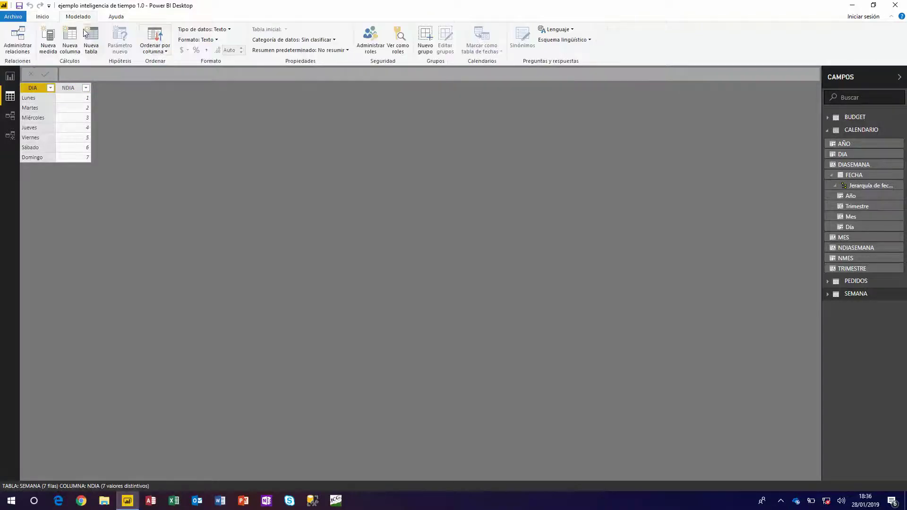
left_click(153, 48)
left_click(146, 74)
- Shrink the DIA slicer on the report page so it fits closely around the weekday list
left_click(16, 77)
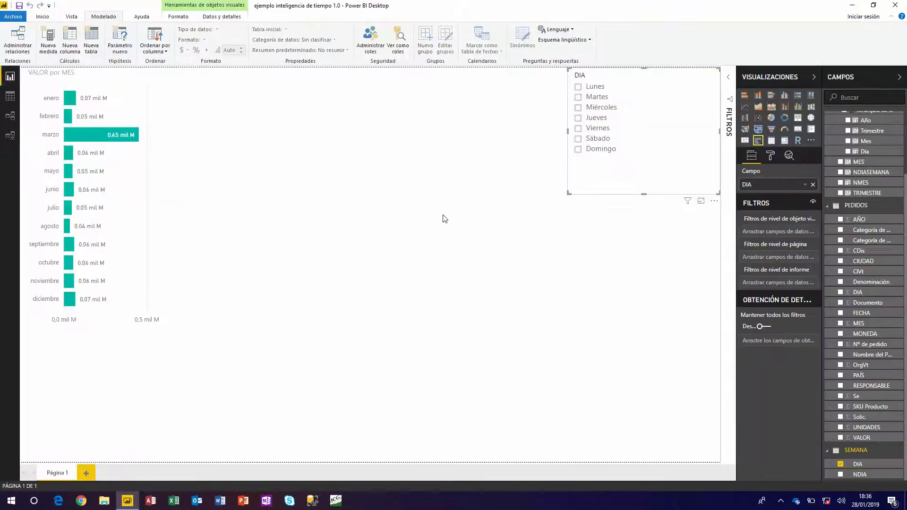
left_click_drag(568, 193, 639, 168)
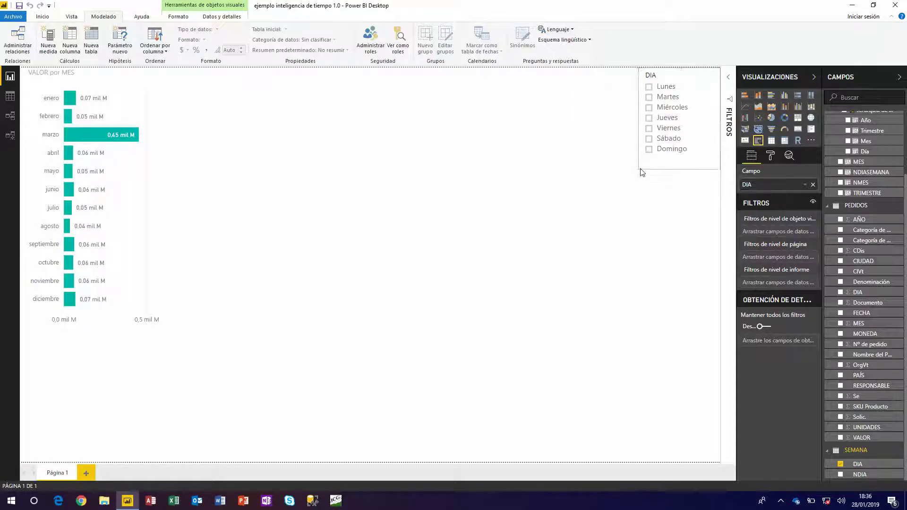
left_click(10, 116)
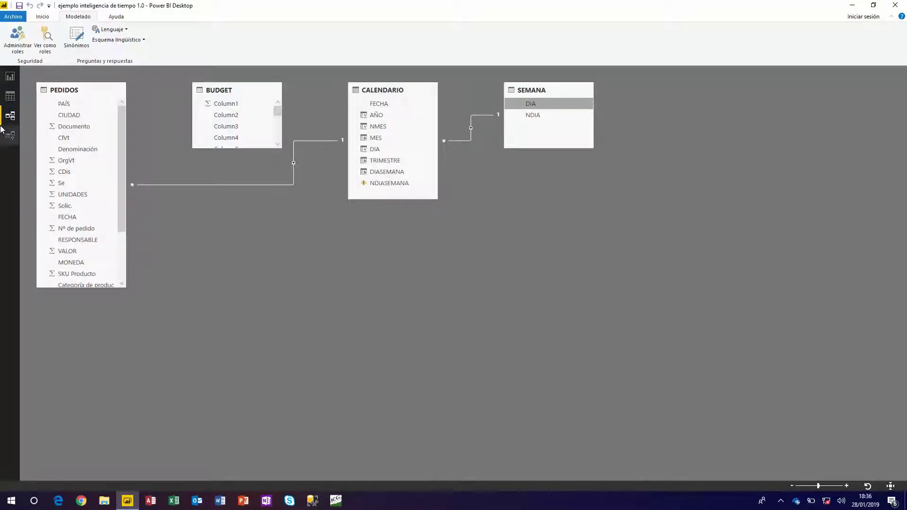
left_click(10, 96)
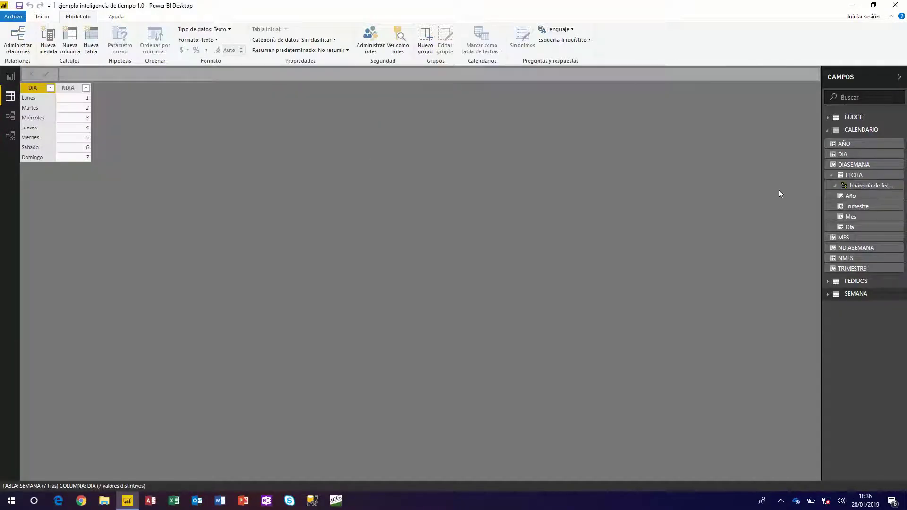
left_click(10, 76)
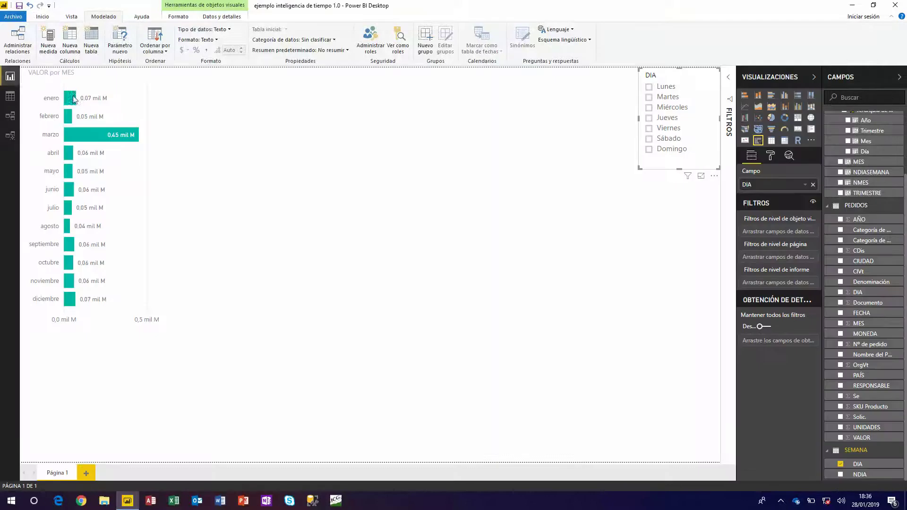
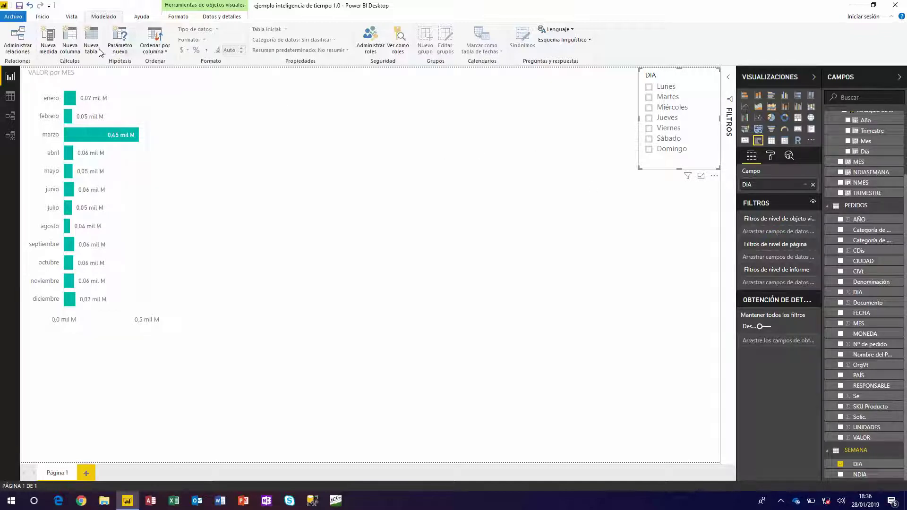
- Create a measure Ventas = SUM(PEDIDOS[VALOR])
left_click(49, 41)
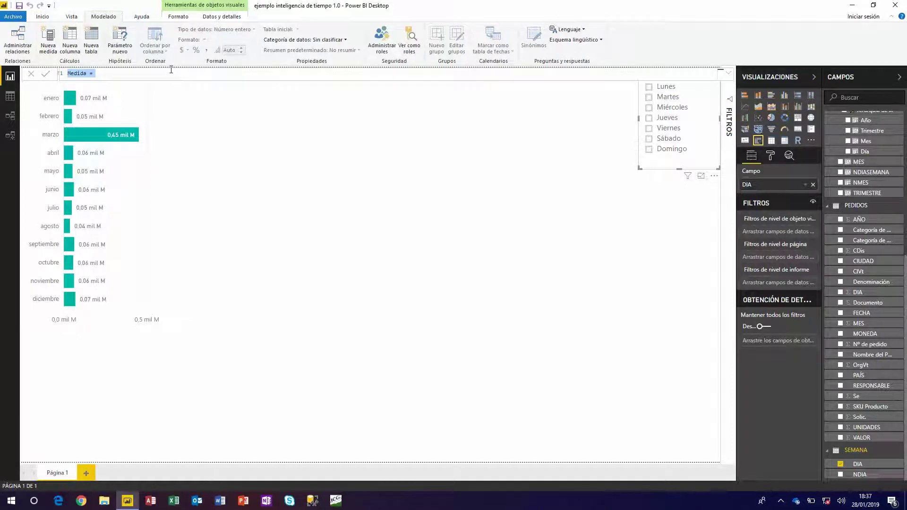
type("Ventas=SUM")
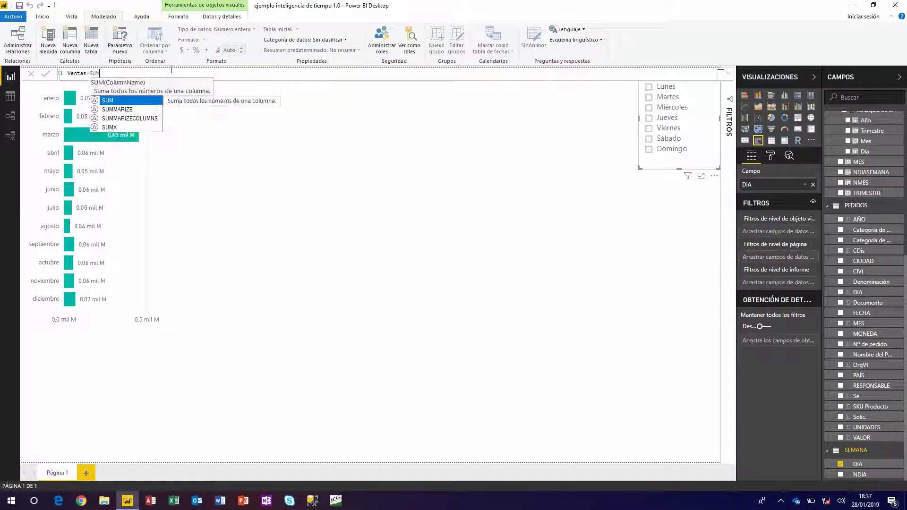
type("(p")
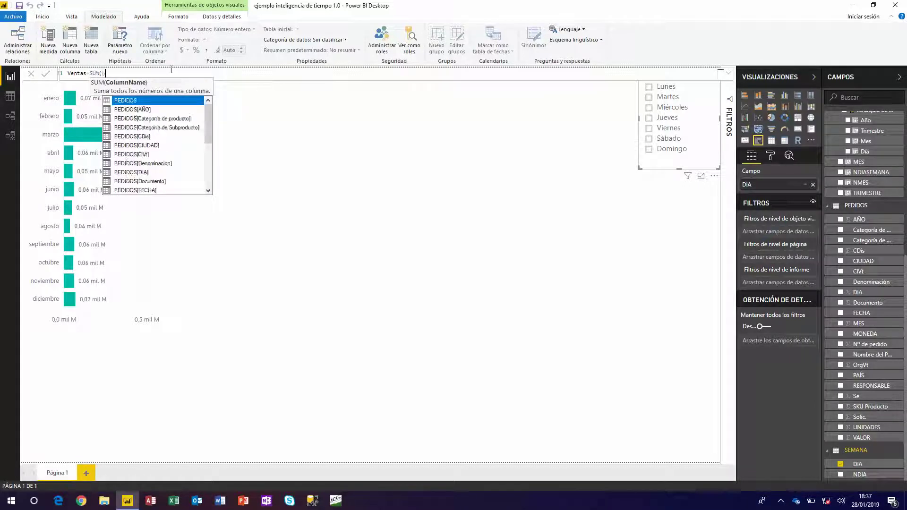
key("Down")
key("Down")
key("Down")
key("Down")
key("Down")
key("Down")
key("Down")
key("Down")
key("Down")
key("Down")
key("Down")
key("Down")
key("Down")
key("Down")
key("Down")
key("Down")
key("Down")
key("Down")
key("Down")
key("Down")
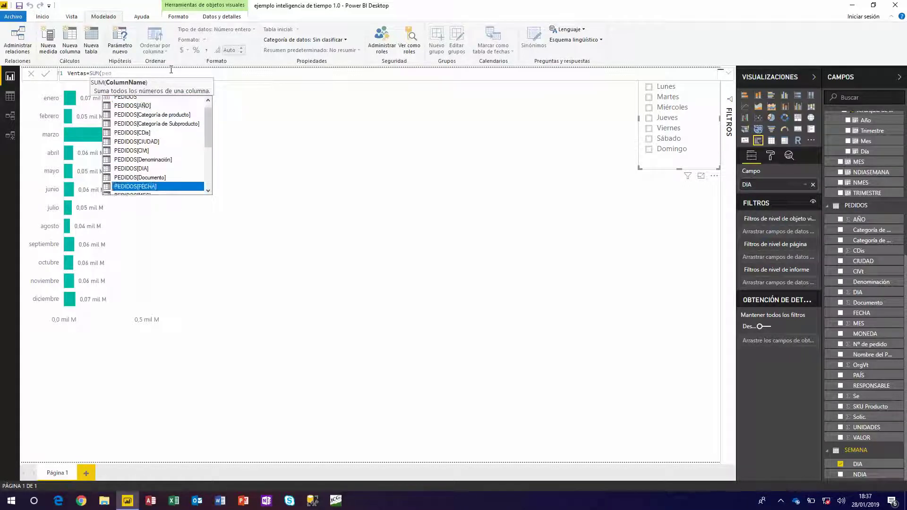
type("ed)")
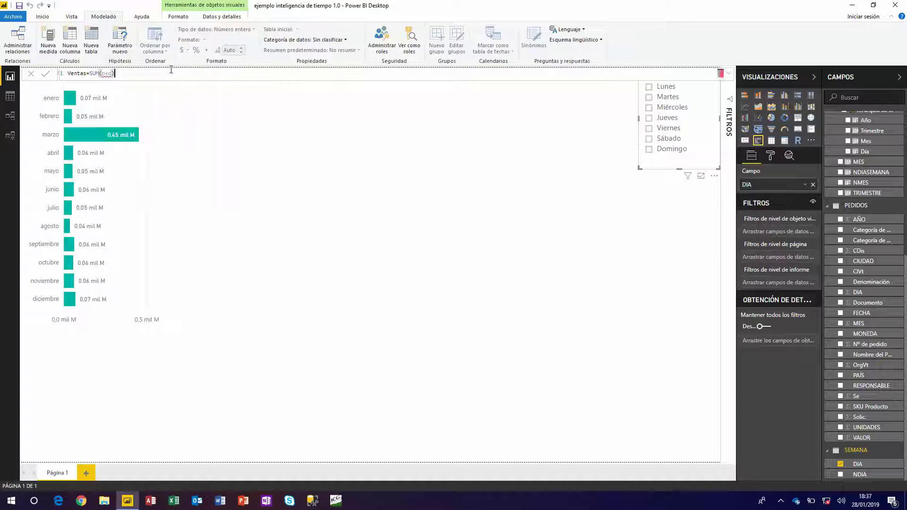
key("BackSpace")
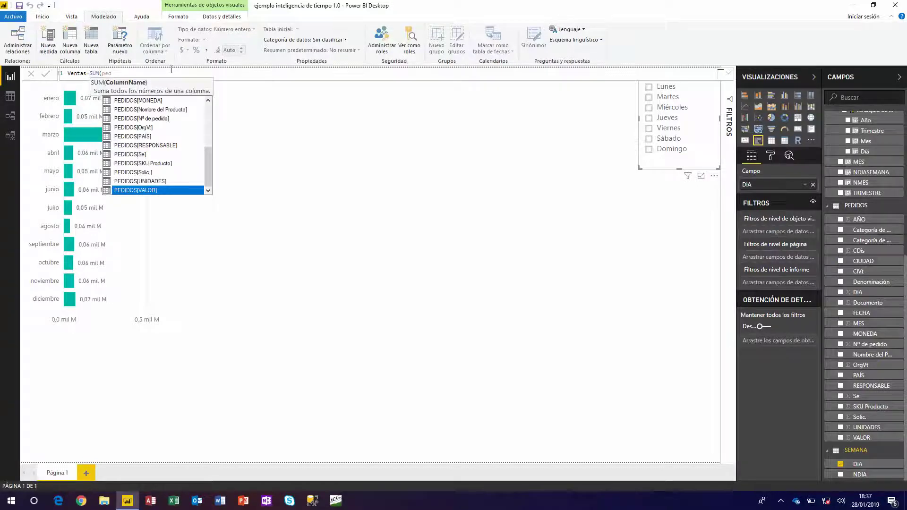
key("Tab")
type(")")
key("Return")
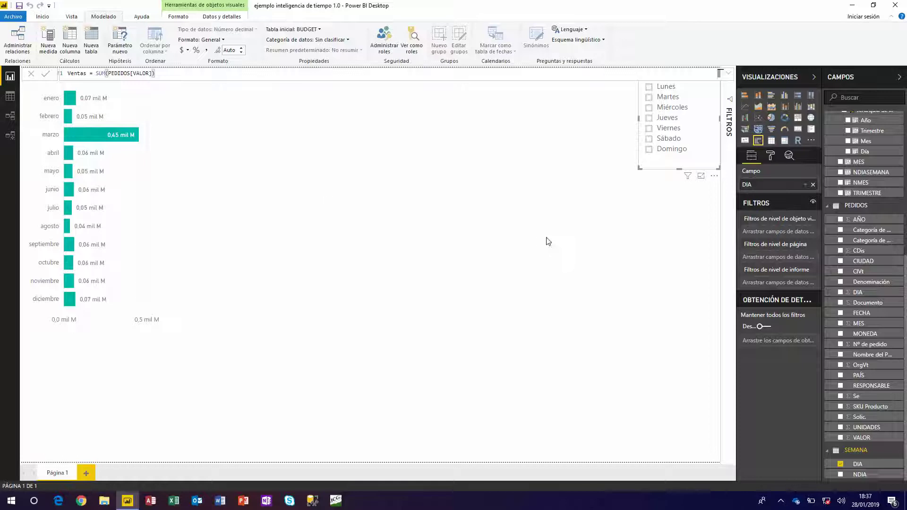
- Create a measure Ventas LY = CALCULATE([Ventas];SAMEPERIODLASTYEAR(CALENDARIO[FECHA]))
left_click(48, 42)
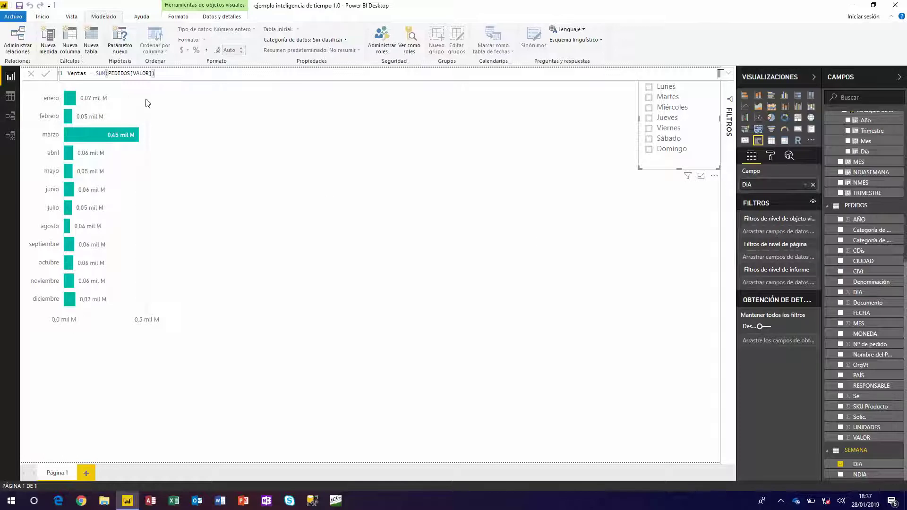
type("Venta")
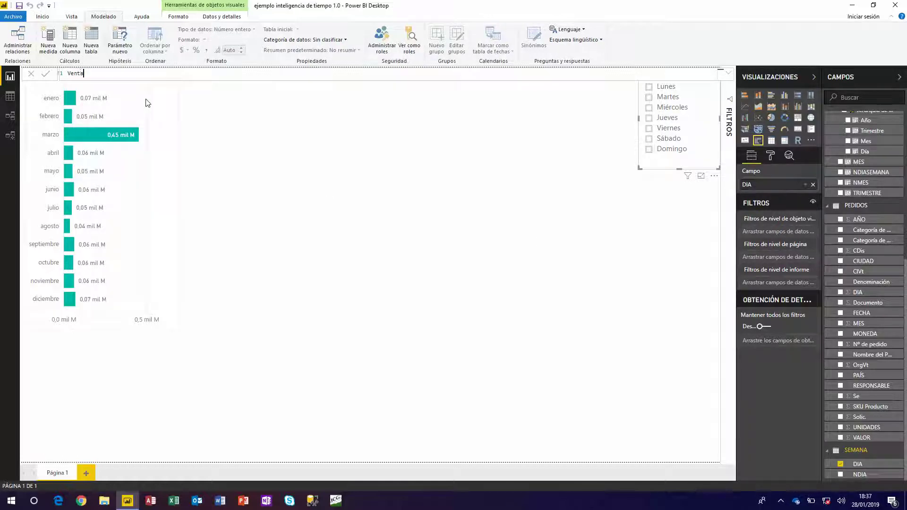
type("s LY=CALCULATE(")
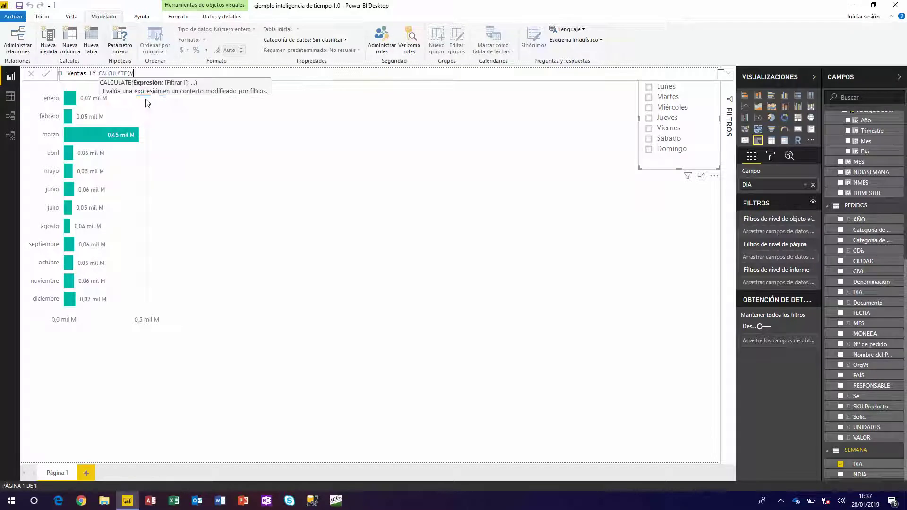
type("V")
key("Down")
key("Down")
key("Down")
key("Down")
key("Down")
key("Down")
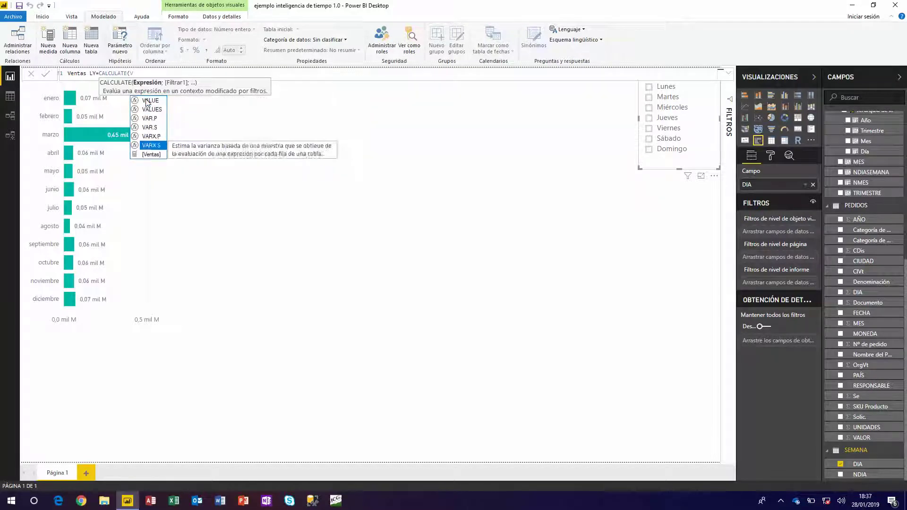
key("Tab")
type(";")
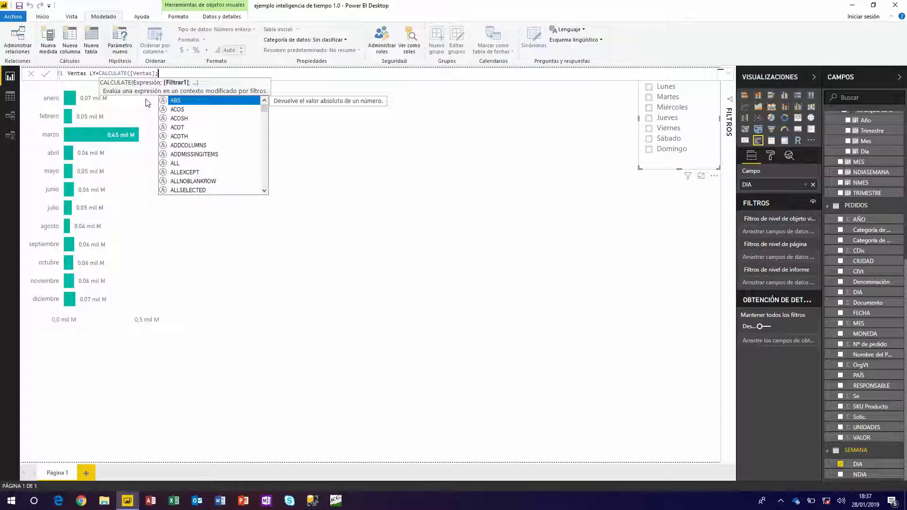
type("Sam")
type("e")
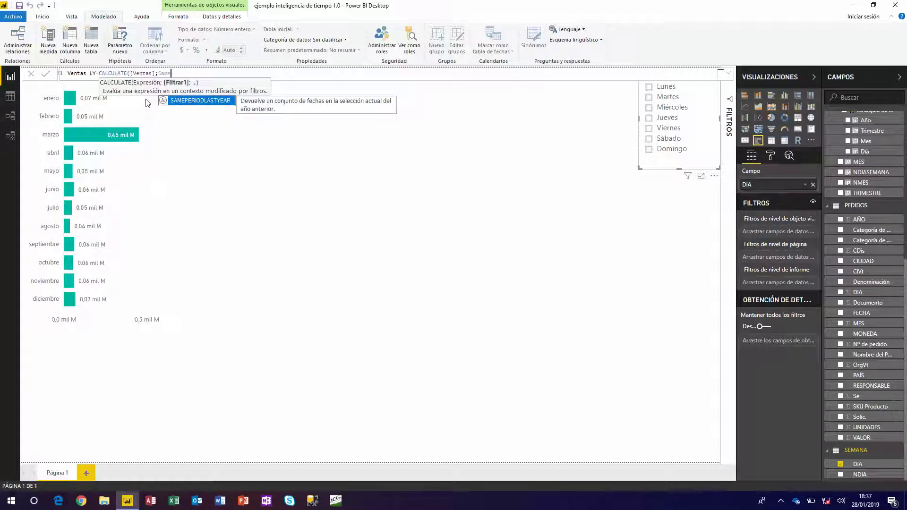
key("Tab")
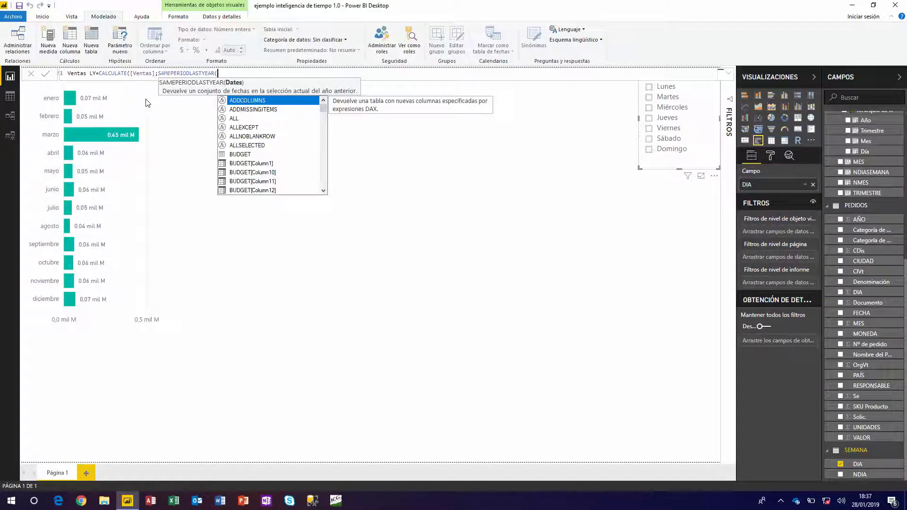
type("calen")
key("Down")
key("Down")
key("Down")
key("Down")
key("Down")
key("Down")
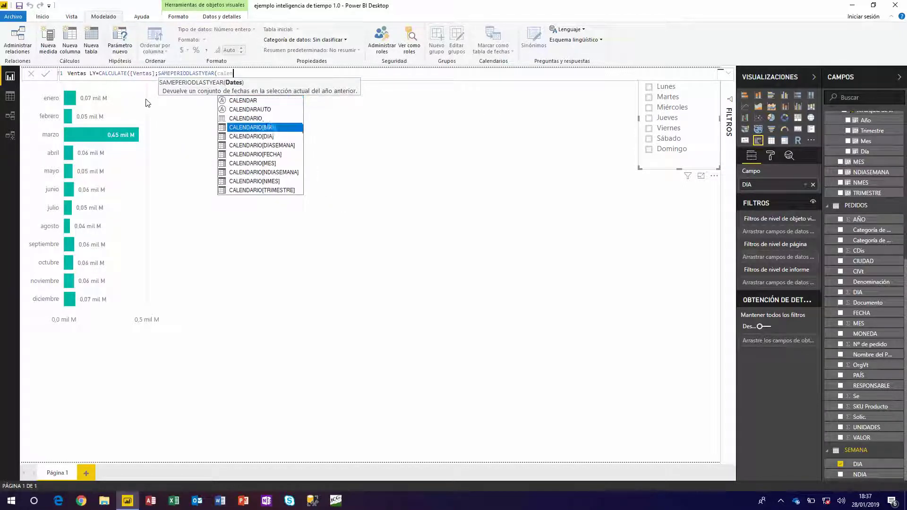
key("Tab")
type("))")
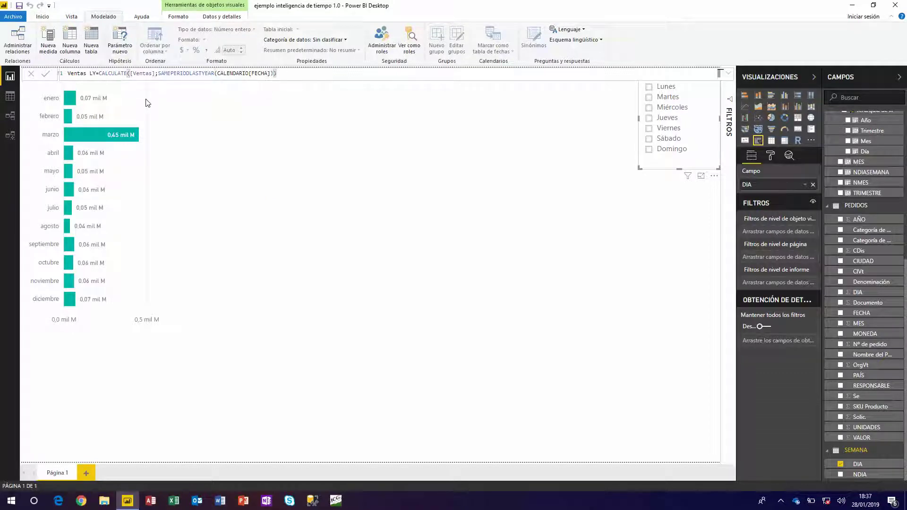
key("Return")
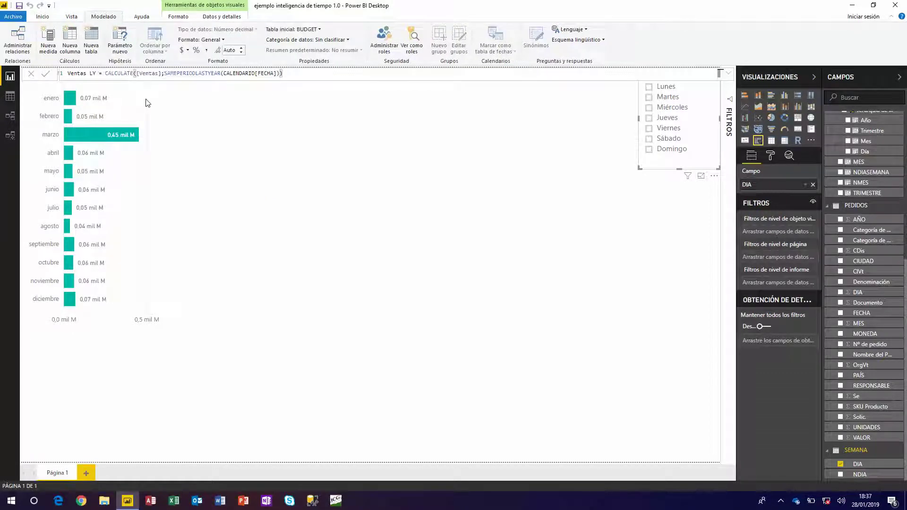
- Replace VALOR in the monthly bar chart's values with the Ventas and Ventas LY measures
left_click(121, 95)
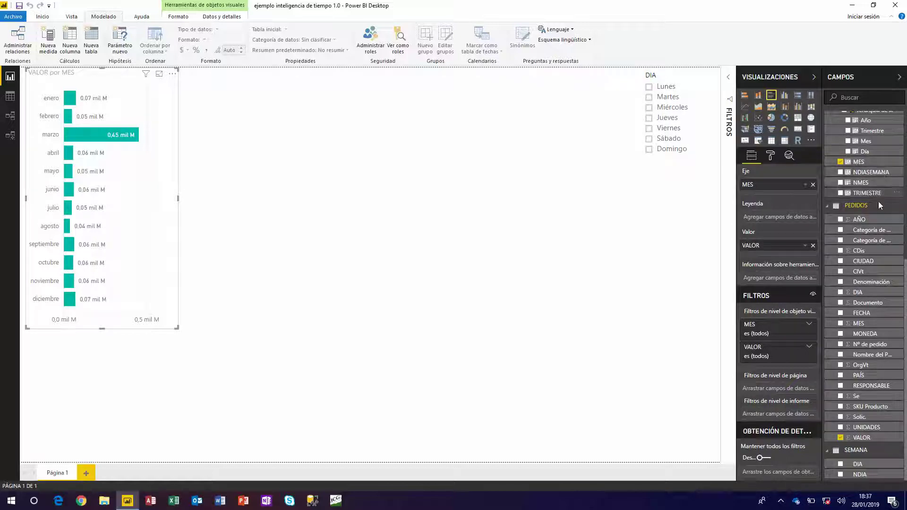
scroll(874, 260, "up", 5)
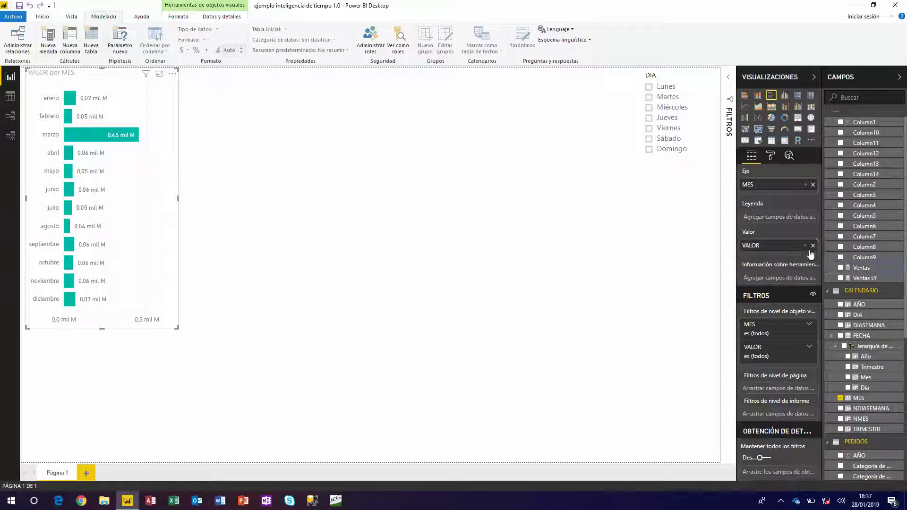
left_click_drag(861, 267, 800, 266)
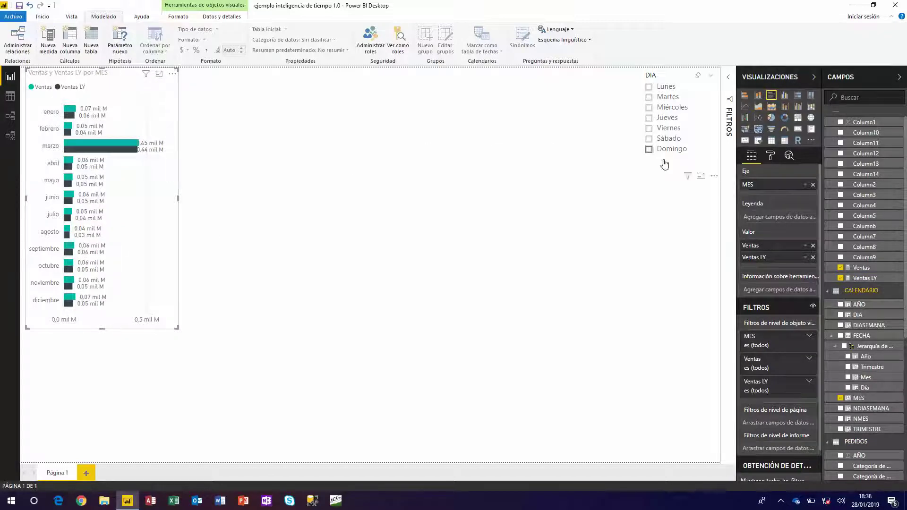
- Shift the bar chart to the page's left edge, and add an empty slicer sized to fit just left of the DIA slicer
left_click(530, 129)
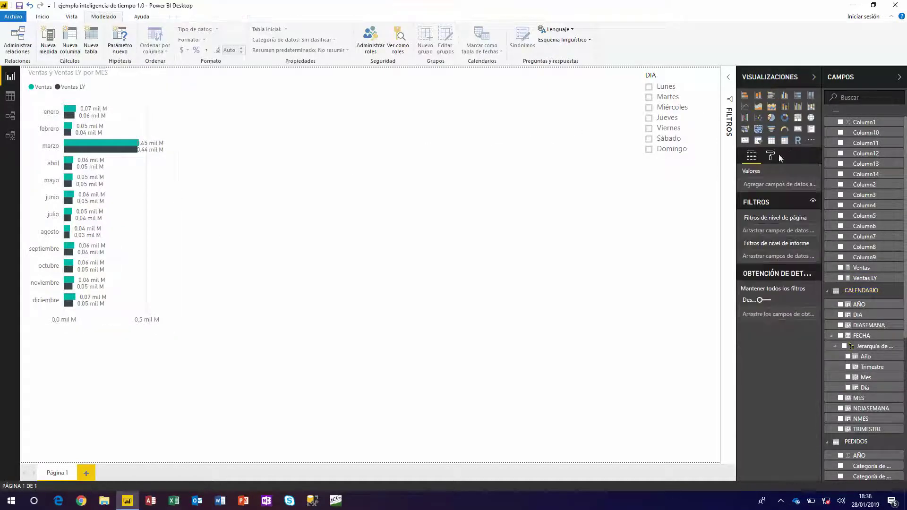
left_click(757, 140)
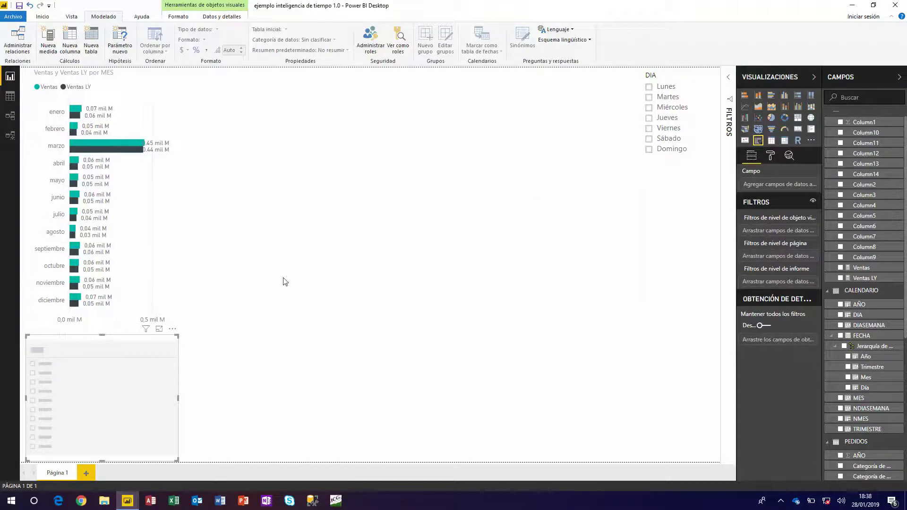
mouse_move(87, 132)
left_mouse_down()
mouse_move(582, 133)
mouse_move(80, 134)
left_mouse_up()
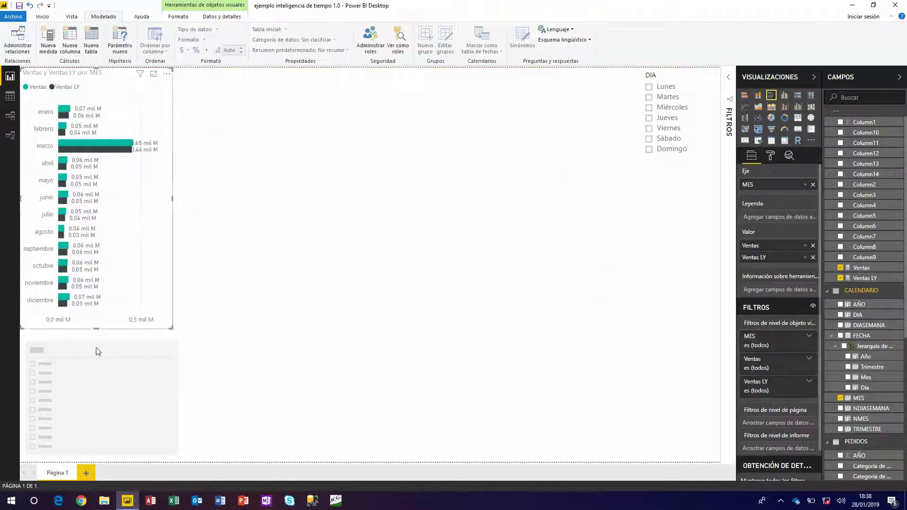
left_click_drag(96, 350, 553, 76)
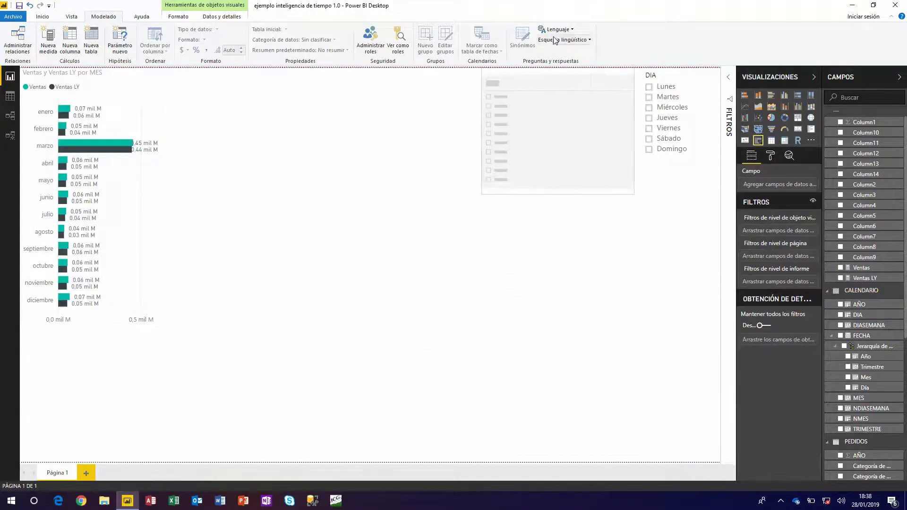
left_click_drag(484, 193, 542, 172)
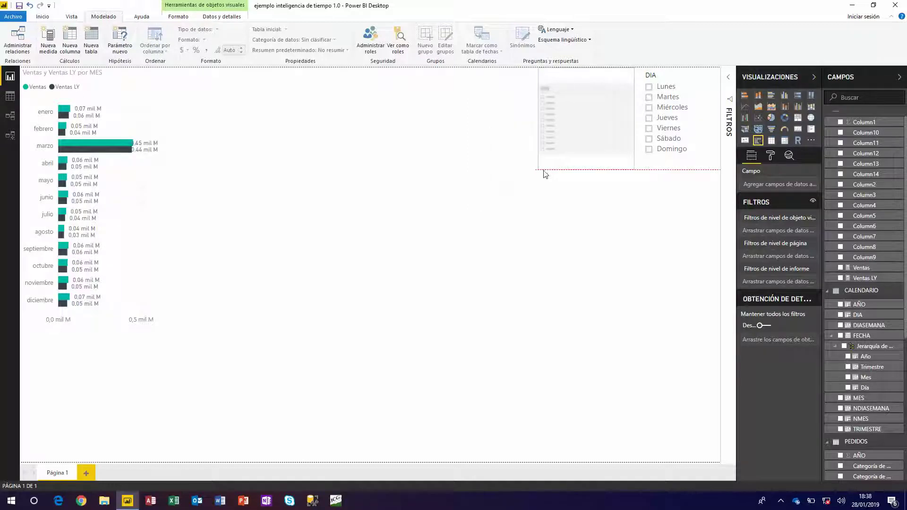
left_click(542, 172)
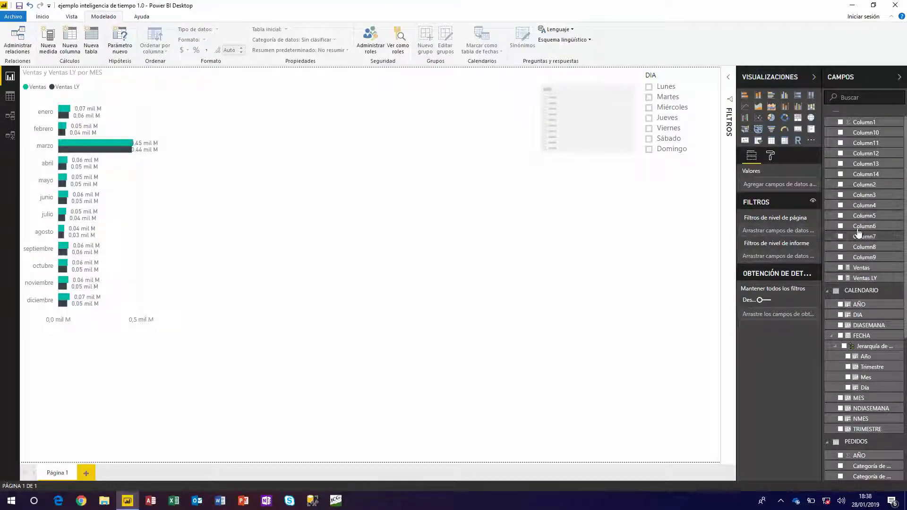
- Assign CALENDARIO's AÑO field to the empty slicer, show it as a list, and lengthen it to fit all years
left_click_drag(864, 307, 586, 123)
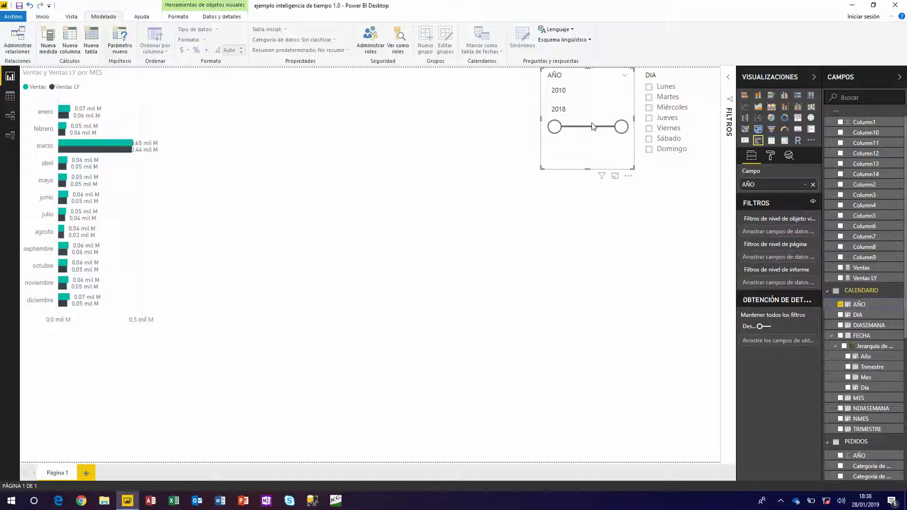
left_click(623, 78)
left_click(601, 90)
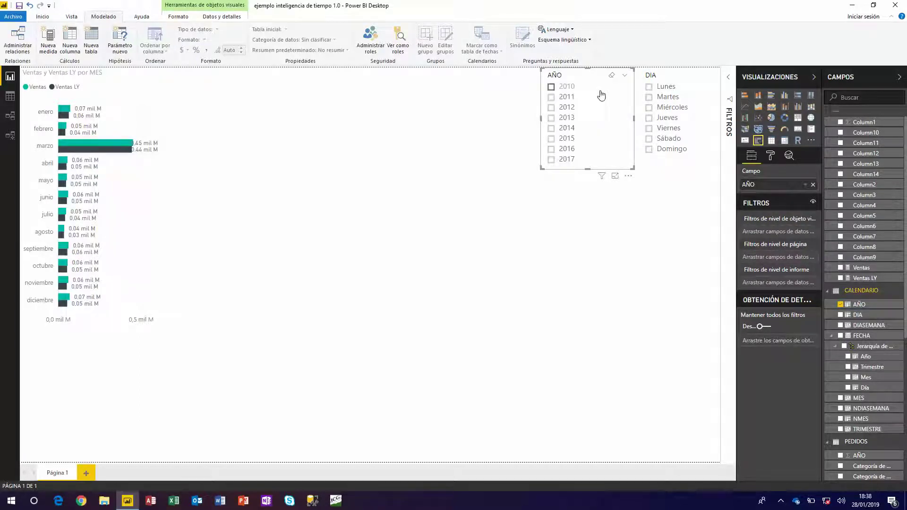
left_click_drag(587, 169, 585, 190)
- Filter the bar chart by year through 2013, 2016 and 2012, and leave 2011 selected in the AÑO slicer
left_click(551, 118)
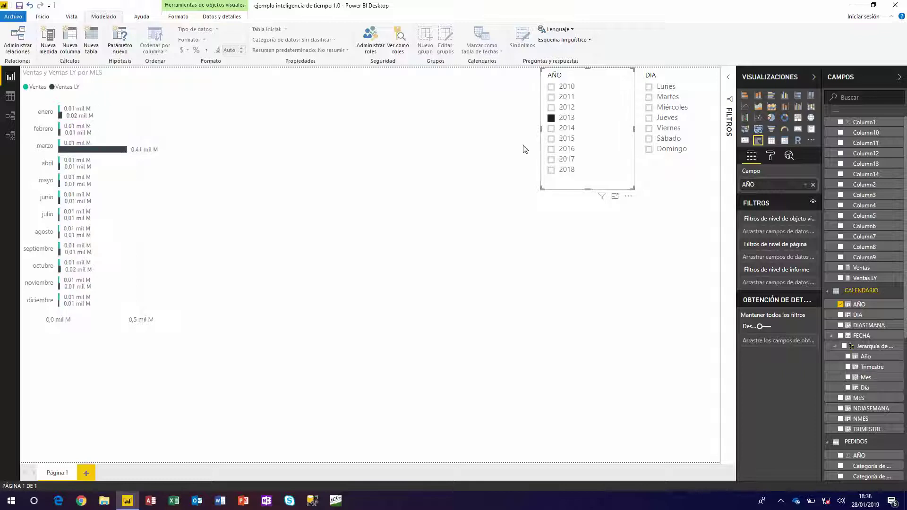
left_click(551, 149)
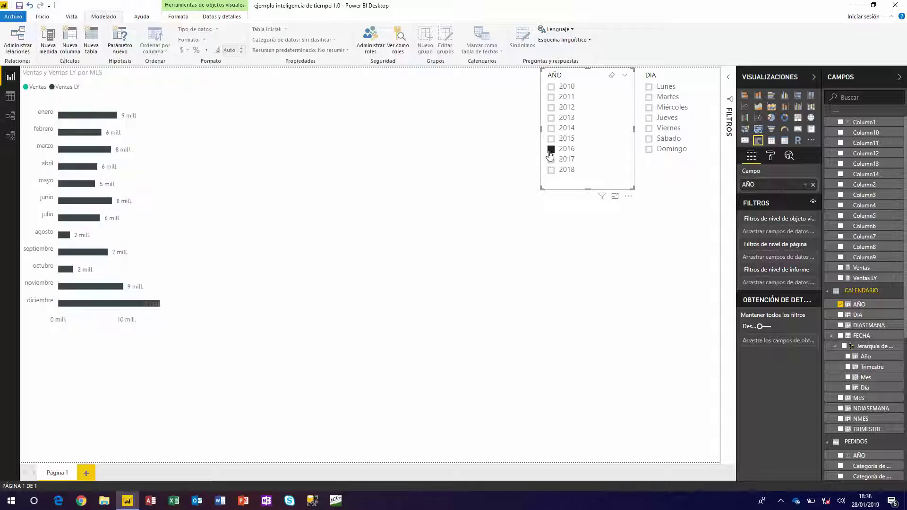
left_click(551, 108)
left_click(551, 98)
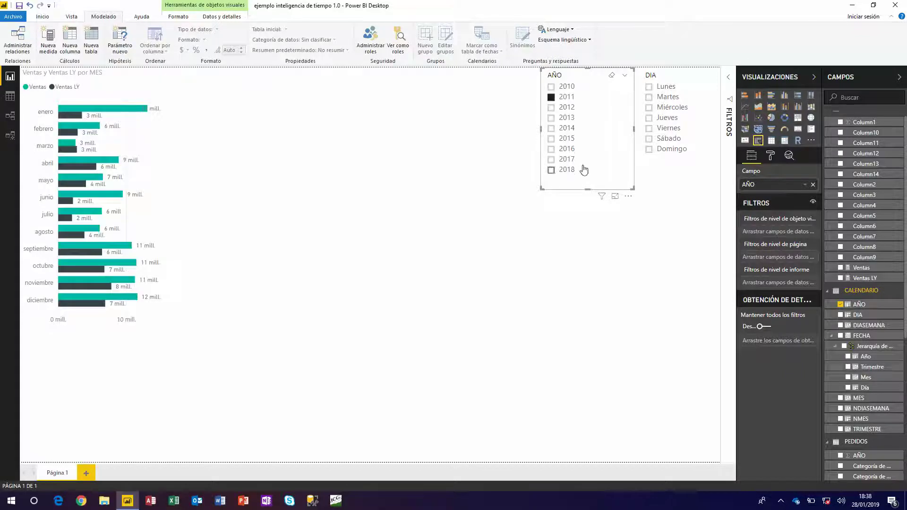
- Add another empty slicer, place it directly below the DIA slicer, and narrow it to a similar width
left_click(572, 224)
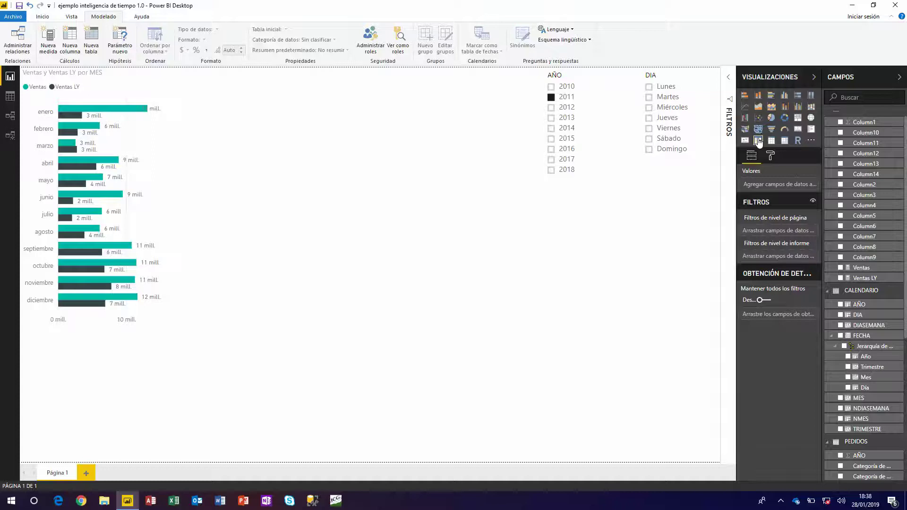
left_click(757, 140)
left_click_drag(99, 346, 651, 197)
left_click_drag(569, 309, 655, 297)
left_click_drag(671, 207, 671, 192)
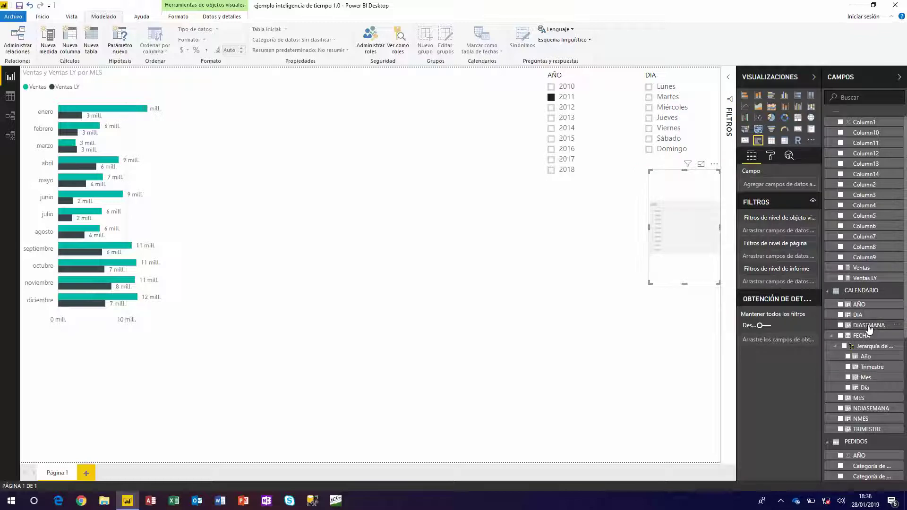
- Assign CALENDARIO's MES field to the empty slicer, lengthen it to fit all months, and filter the report to mayo
left_click_drag(861, 399, 675, 217)
left_click_drag(684, 284, 684, 316)
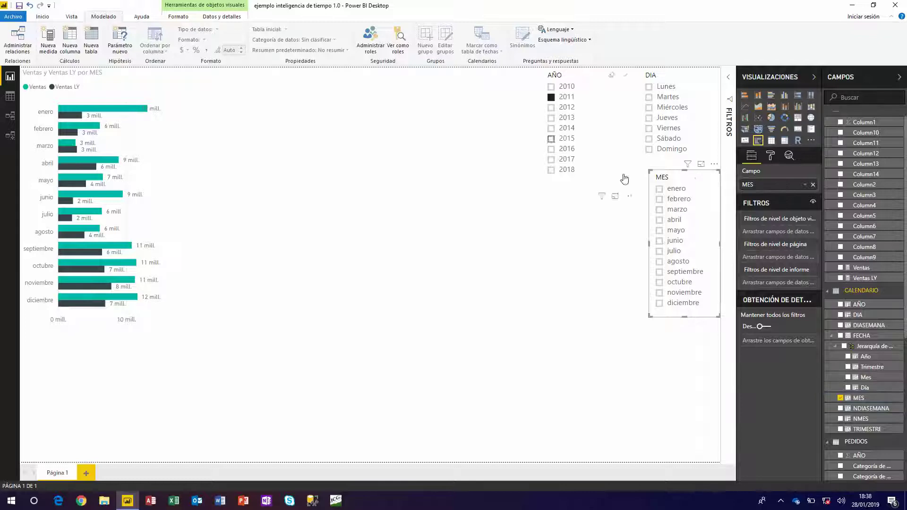
left_click(659, 231)
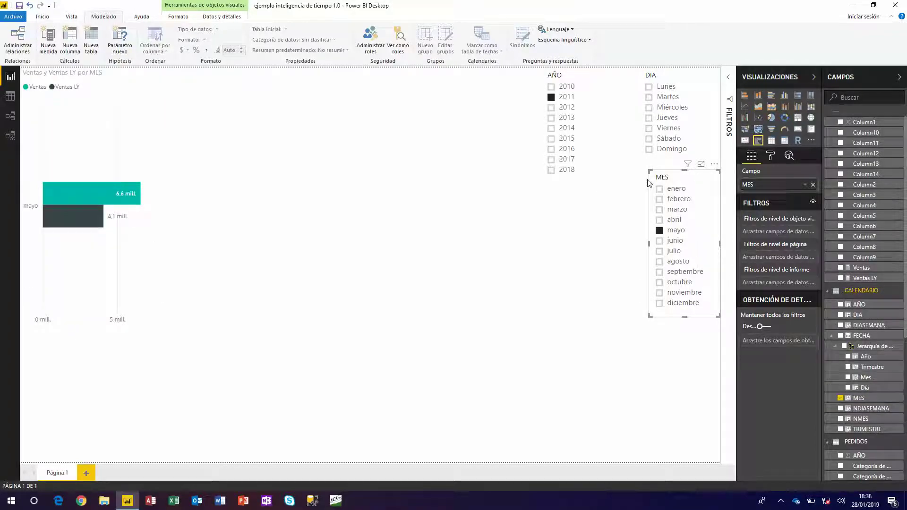
- Filter the chart by Viernes and by Jueves in turn in the DIA slicer, clearing each selection
left_click(647, 130)
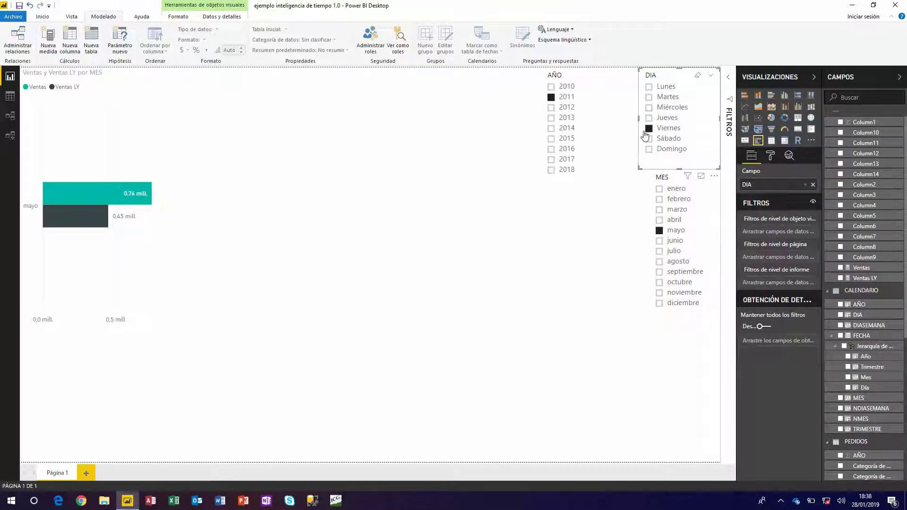
left_click(648, 129)
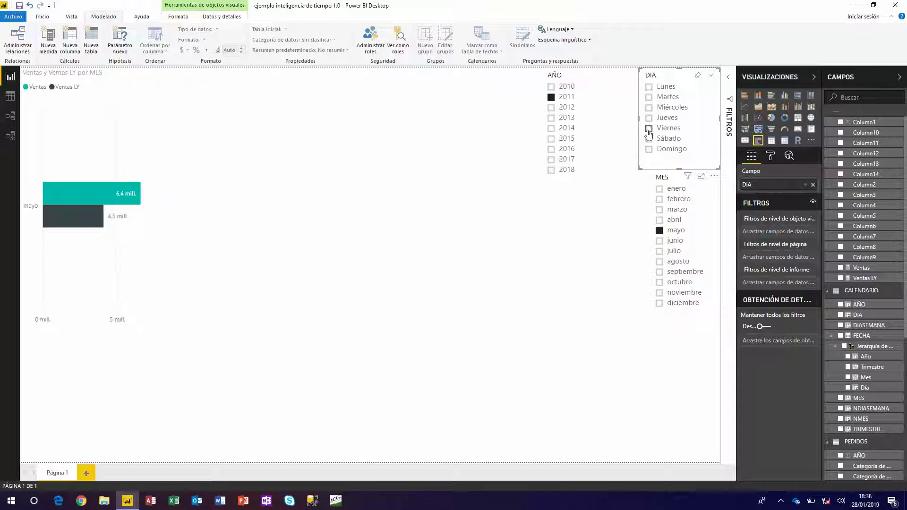
left_click(649, 119)
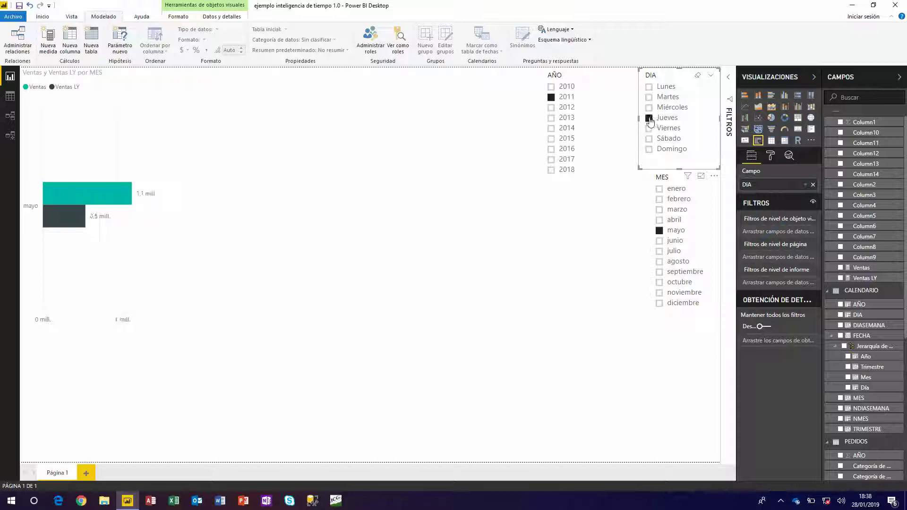
left_click(650, 119)
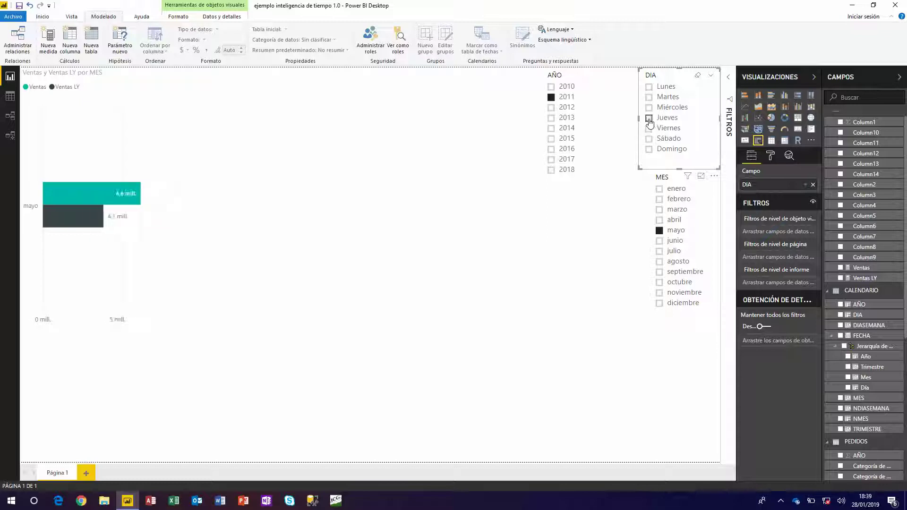
- Add another empty slicer, place it directly below the MES slicer, and narrow it to the same width
left_click(576, 220)
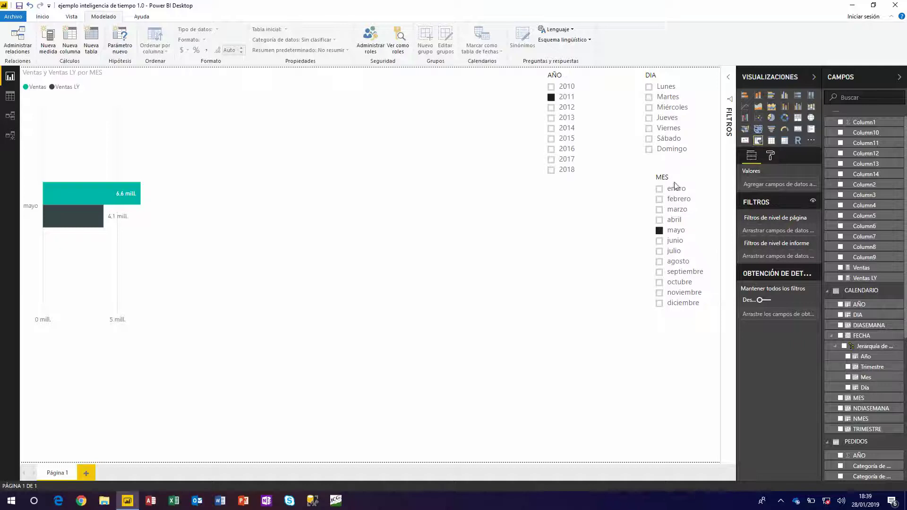
left_click_drag(75, 356, 658, 355)
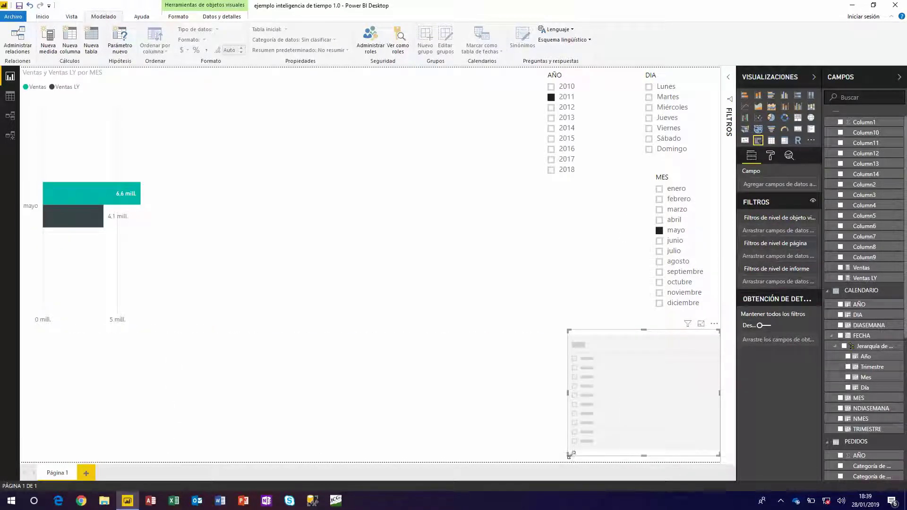
left_click_drag(570, 455, 650, 447)
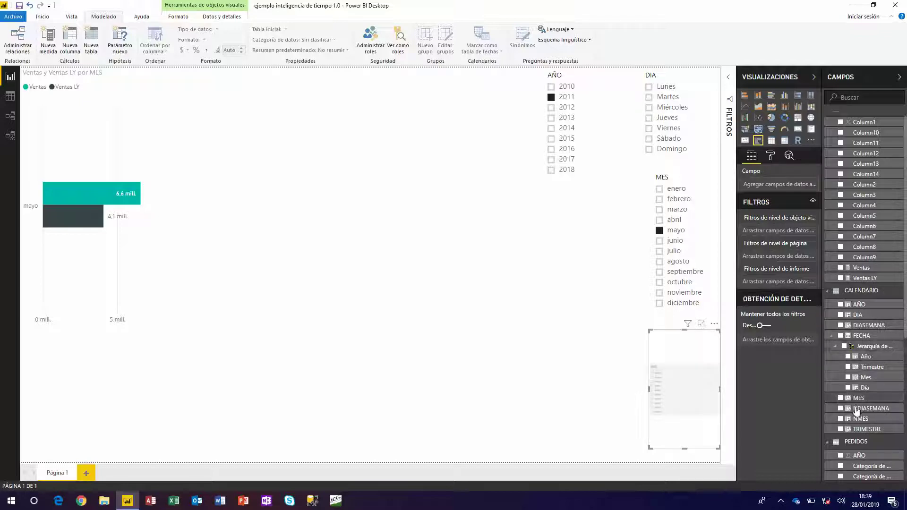
- Assign CALENDARIO's TRIMESTRE field to the empty slicer and clear the mayo selection in the MES slicer
left_click_drag(866, 430, 685, 403)
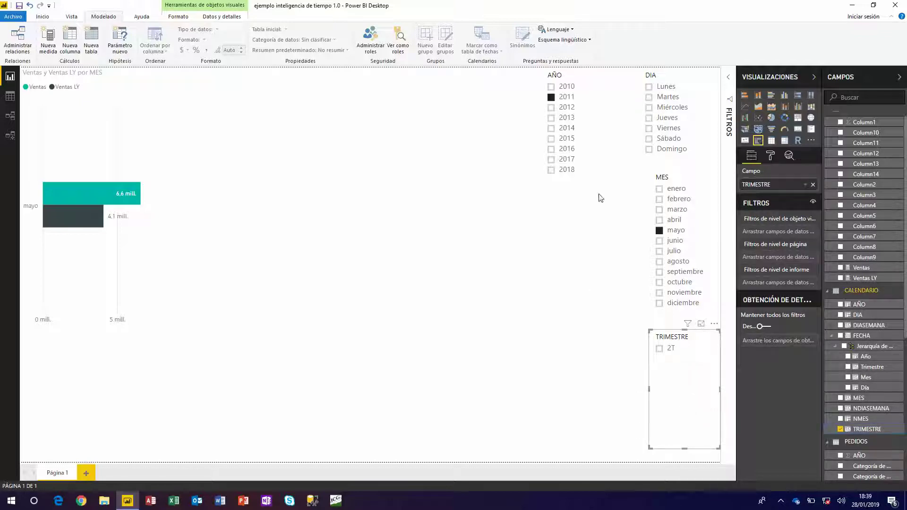
left_click(659, 230)
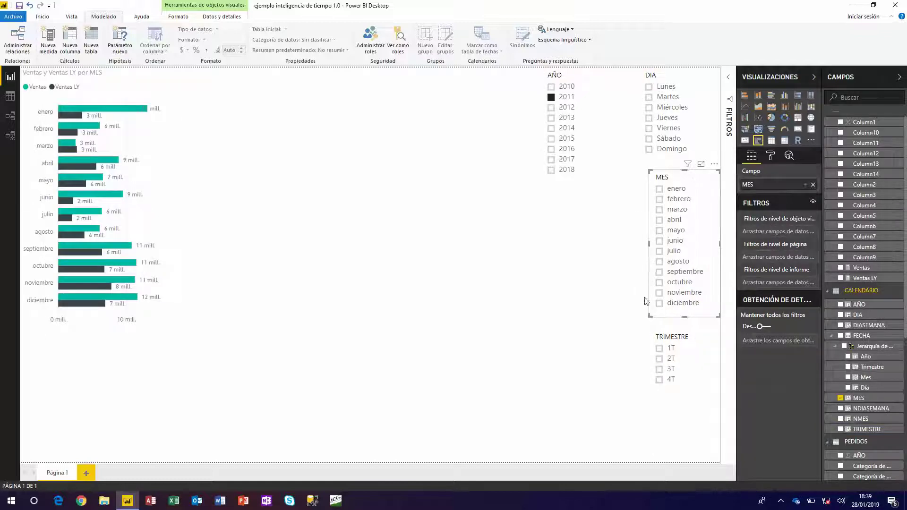
- Filter the report to quarter 3T, month agosto and weekday Viernes using the slicers
left_click(660, 369)
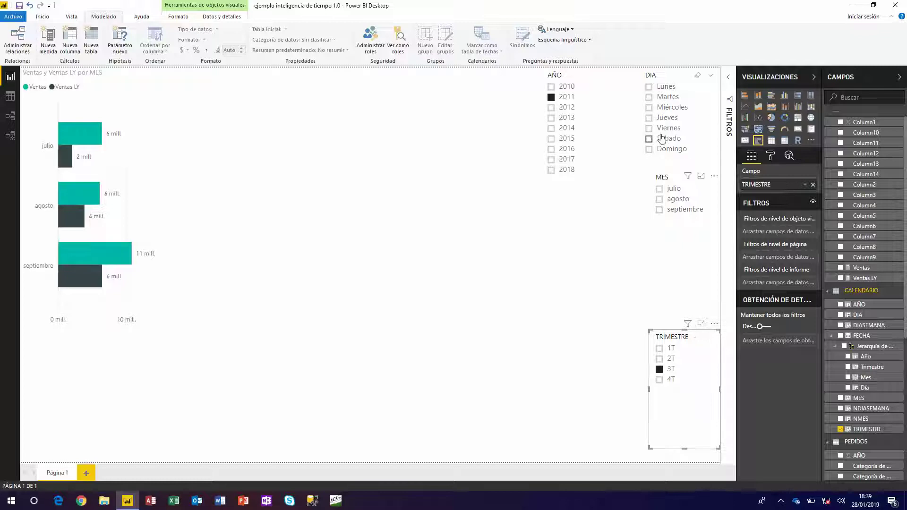
left_click(659, 199)
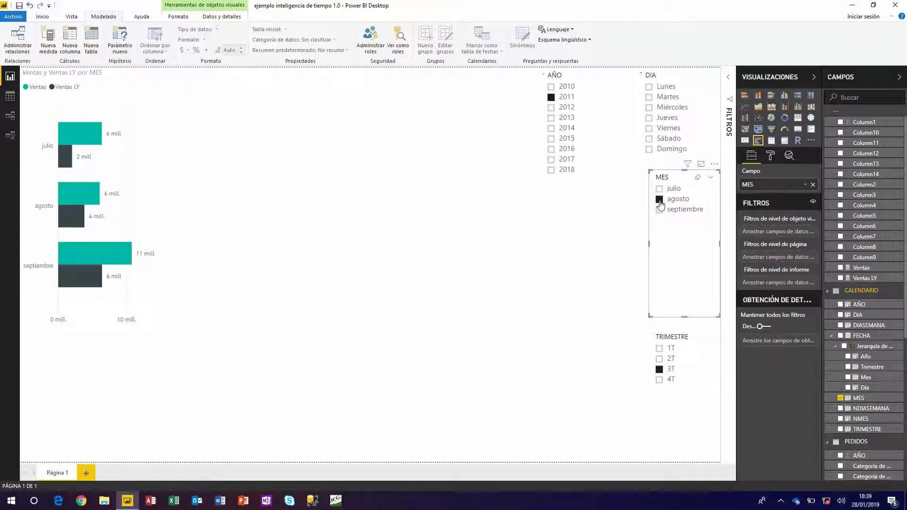
left_click(649, 128)
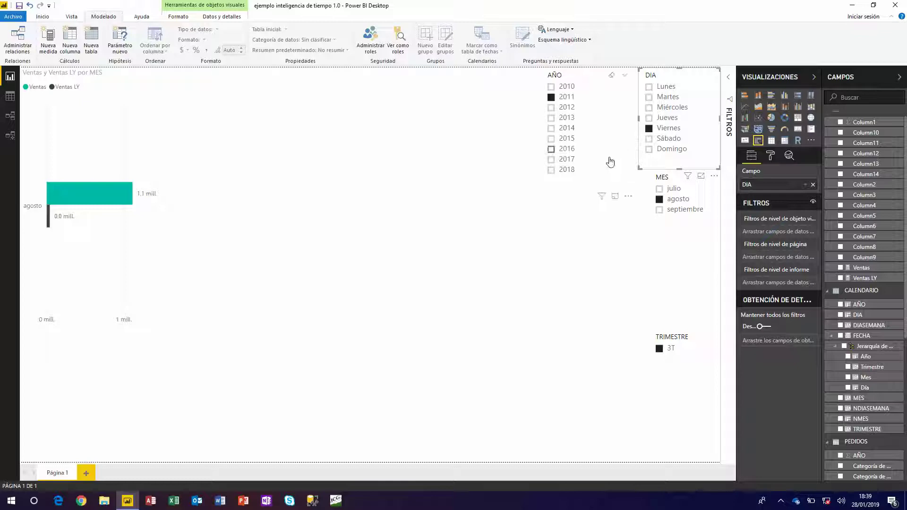
- Clear the Viernes, agosto, 3T and 2011 selections so that no slicer filters the report
left_click(650, 128)
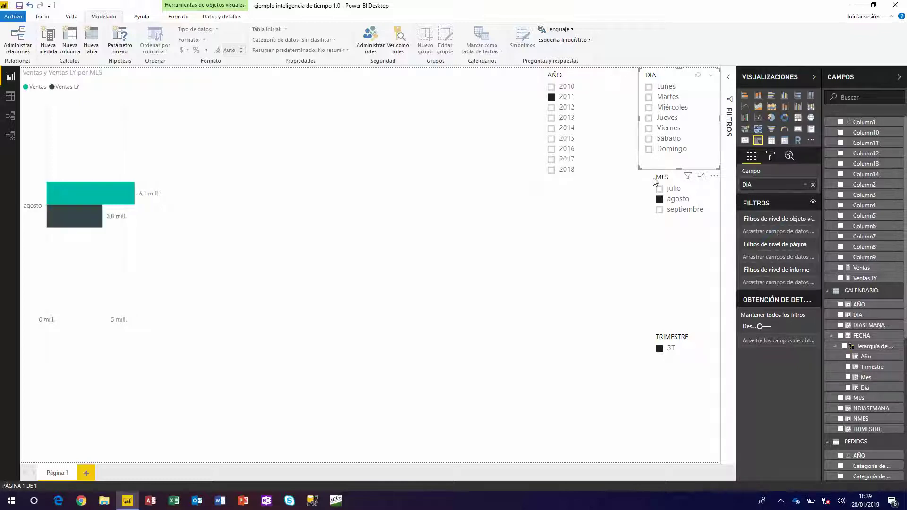
left_click(659, 199)
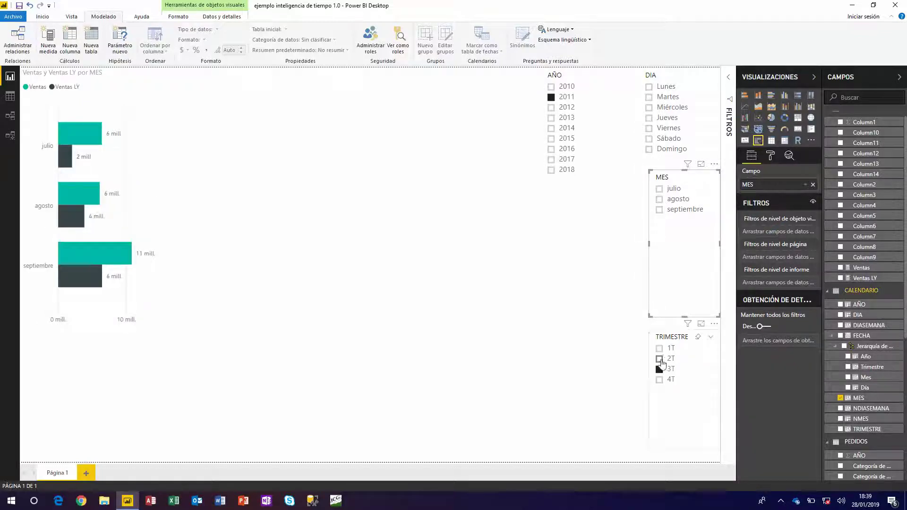
left_click(659, 369)
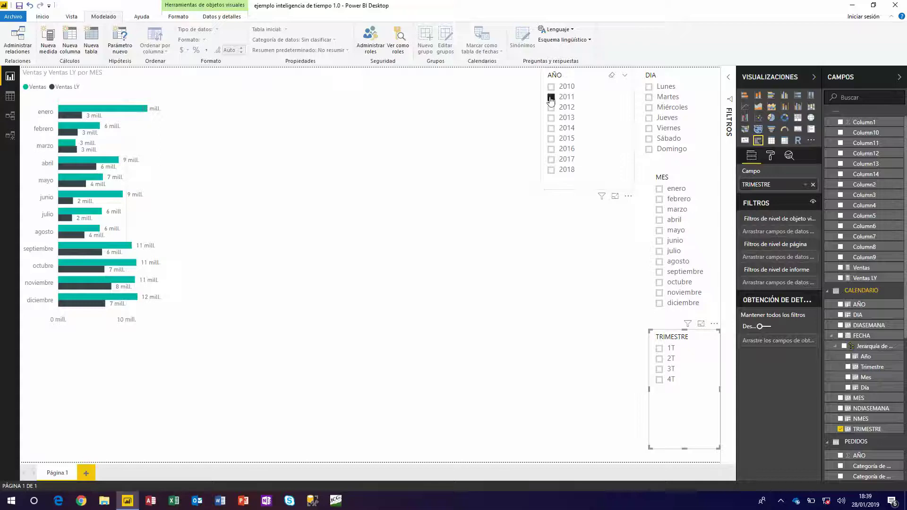
left_click(551, 97)
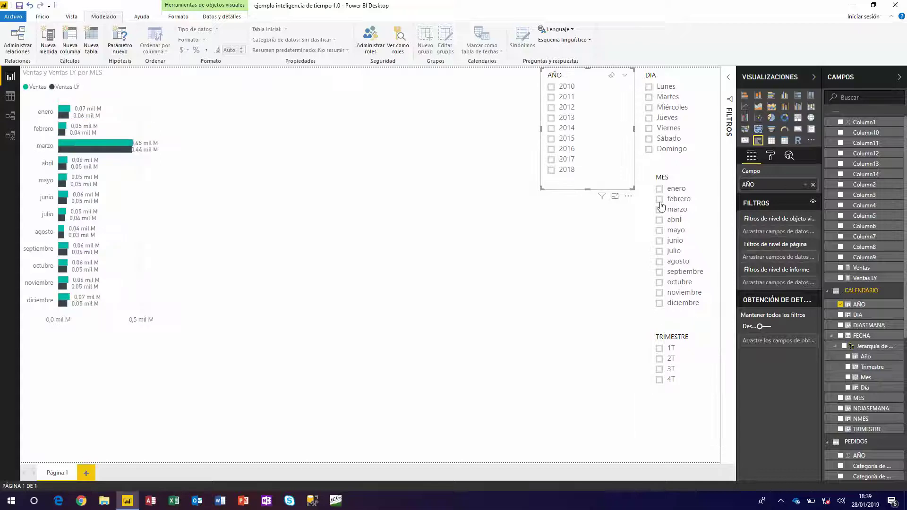
- Show the CALENDARIO table's data and start a new calculated column named FISCAL YEAR
left_click(14, 94)
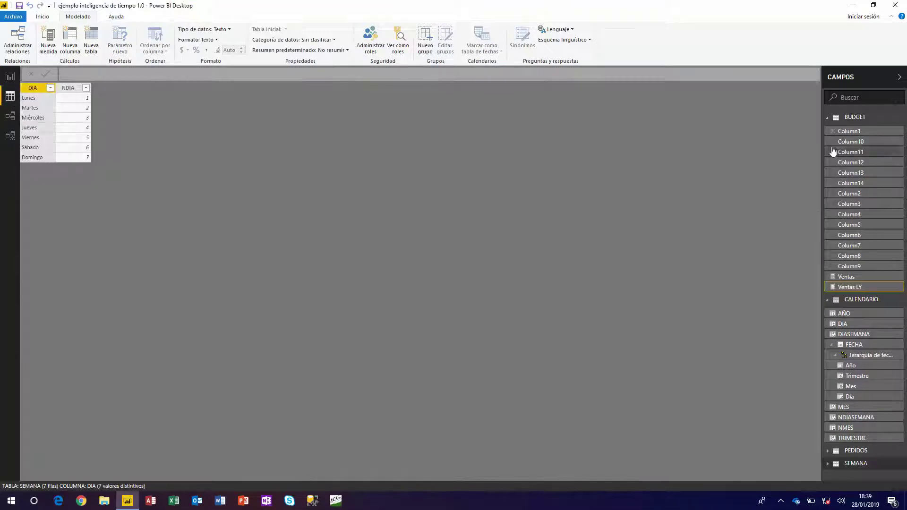
left_click(829, 118)
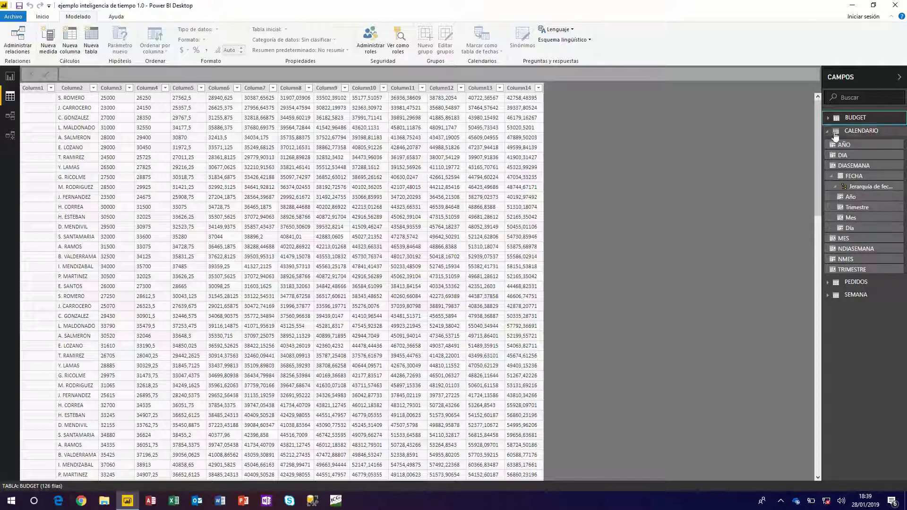
left_click(868, 130)
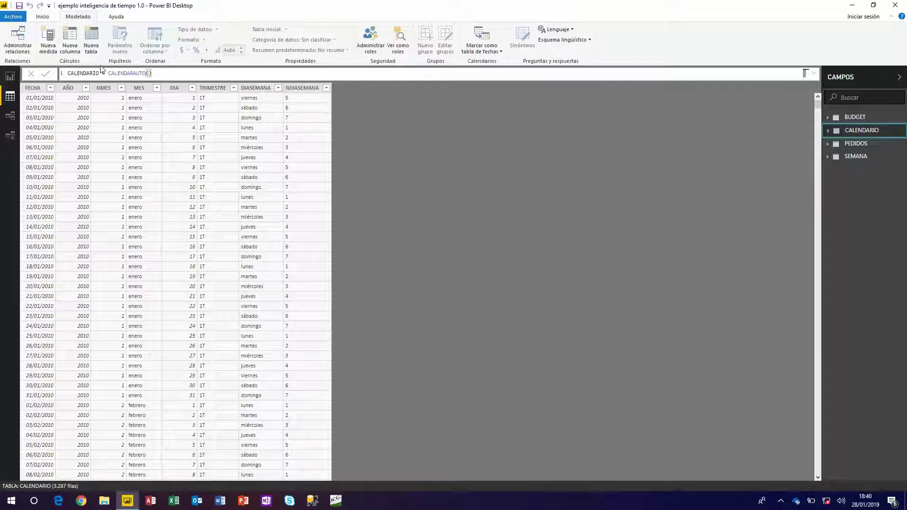
left_click(69, 43)
left_click(143, 142)
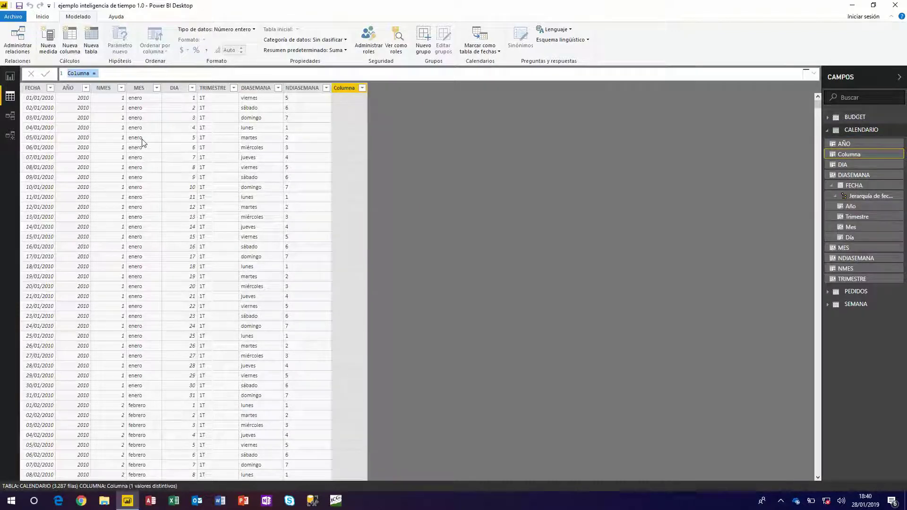
type("FISCAL YEAR=")
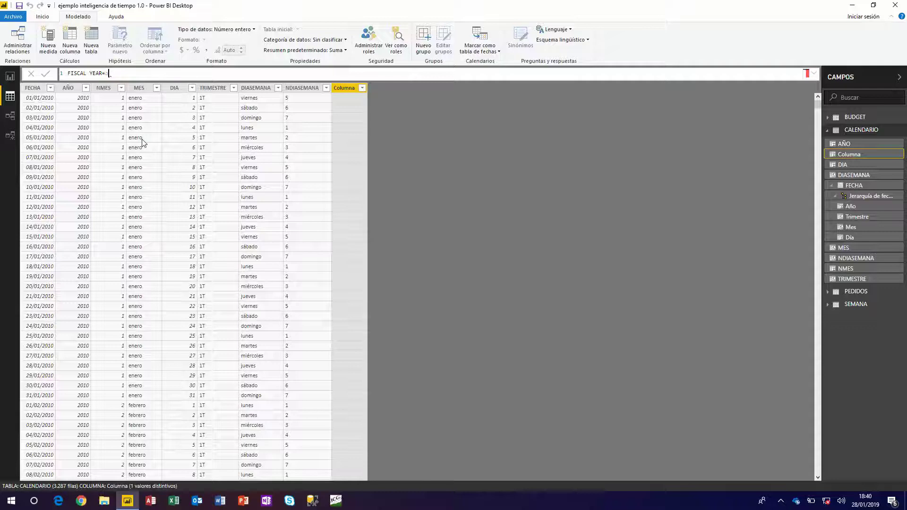
type("O")
type("CALEN")
key("Down")
key("Down")
key("Down")
key("Down")
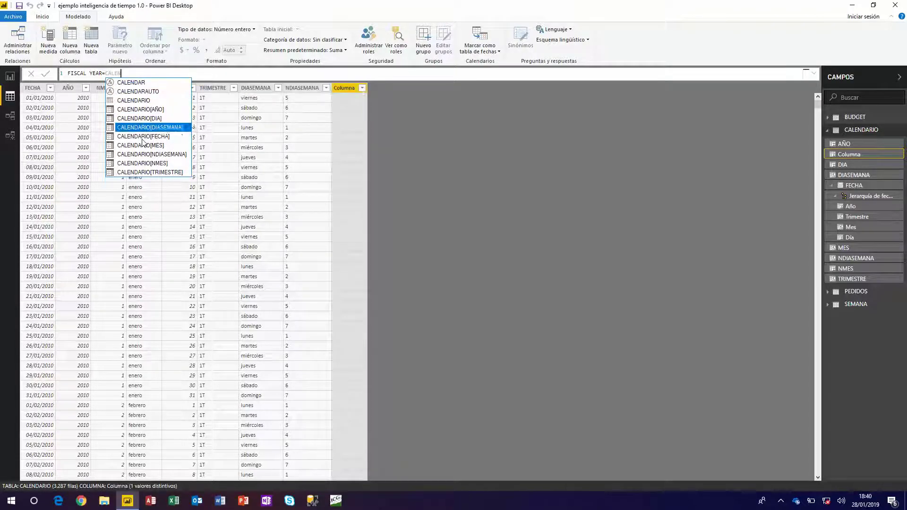
key("Up")
key("Up")
key("Tab")
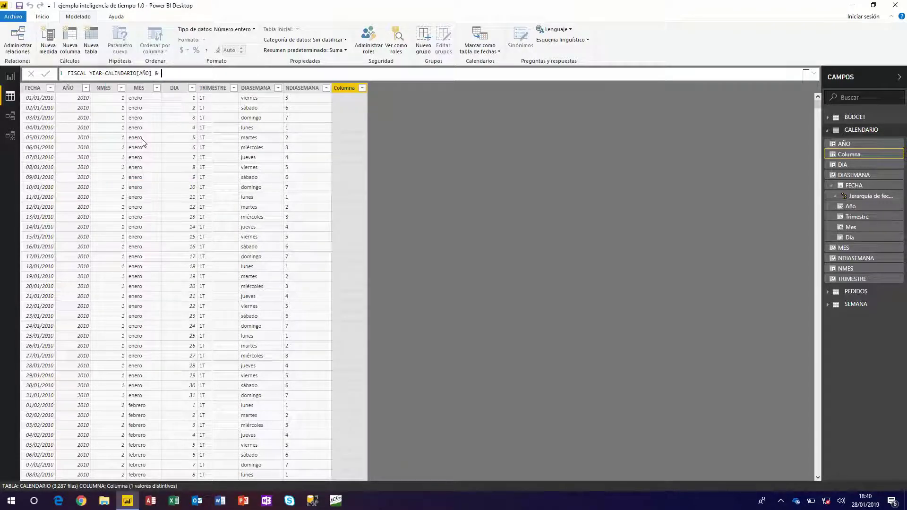
type("& C")
key("BackSpace")
key("BackSpace")
key("BackSpace")
key("BackSpace")
key("BackSpace")
key("BackSpace")
key("BackSpace")
key("BackSpace")
key("BackSpace")
key("BackSpace")
key("BackSpace")
key("BackSpace")
key("BackSpace")
key("BackSpace")
key("BackSpace")
key("BackSpace")
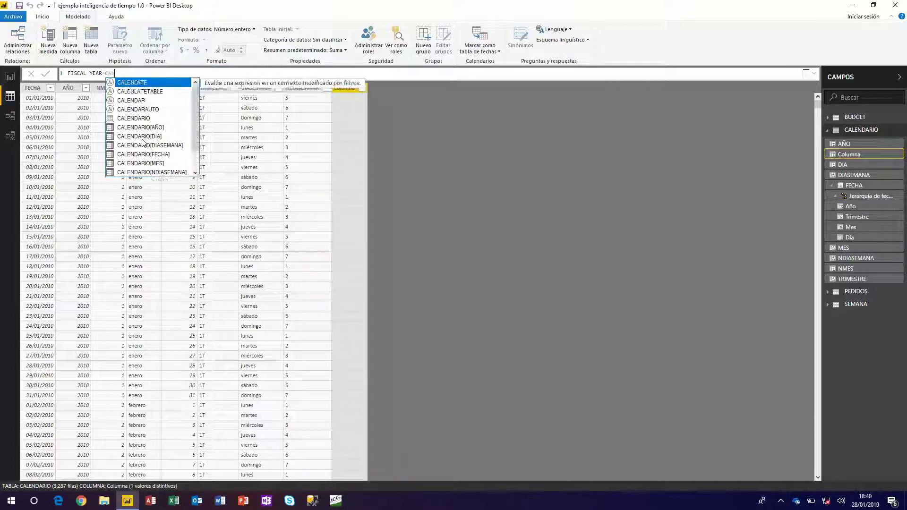
- Define the FISCAL YEAR column as "FY" & CALENDARIO[AÑO] and return to the report page
type("\"")
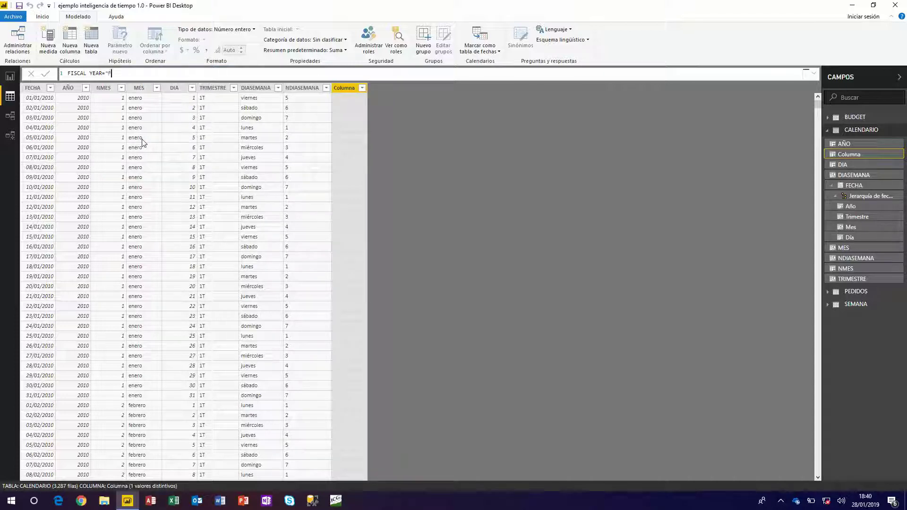
type("FY\" & CALEN")
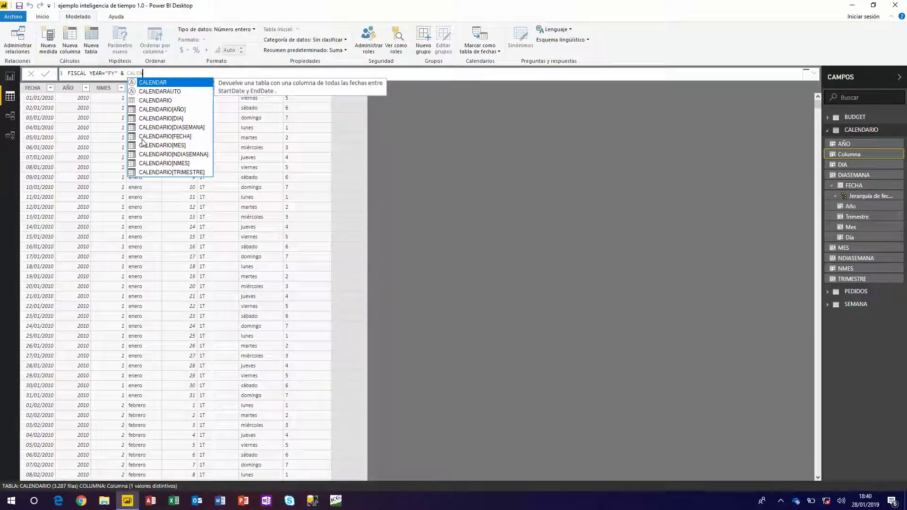
key("Down")
key("Down")
key("Down")
key("Down")
key("Down")
key("Tab")
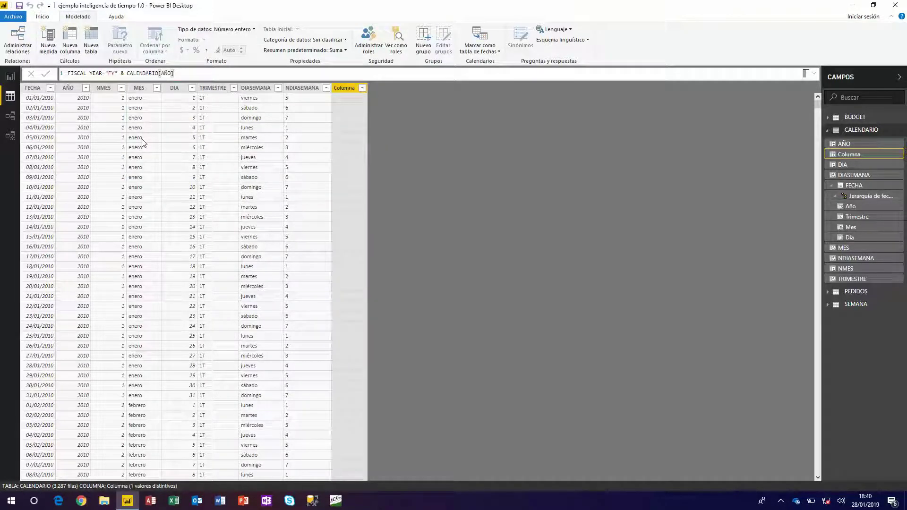
key("Return")
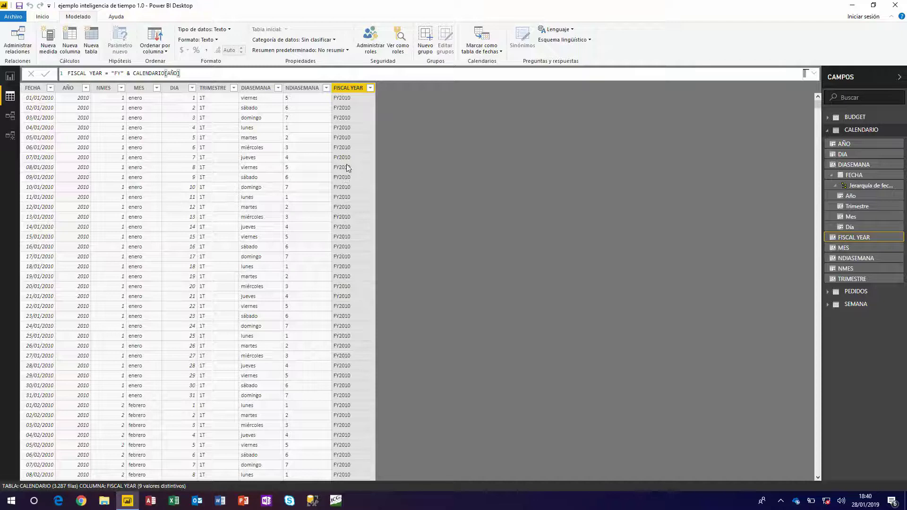
left_click(10, 76)
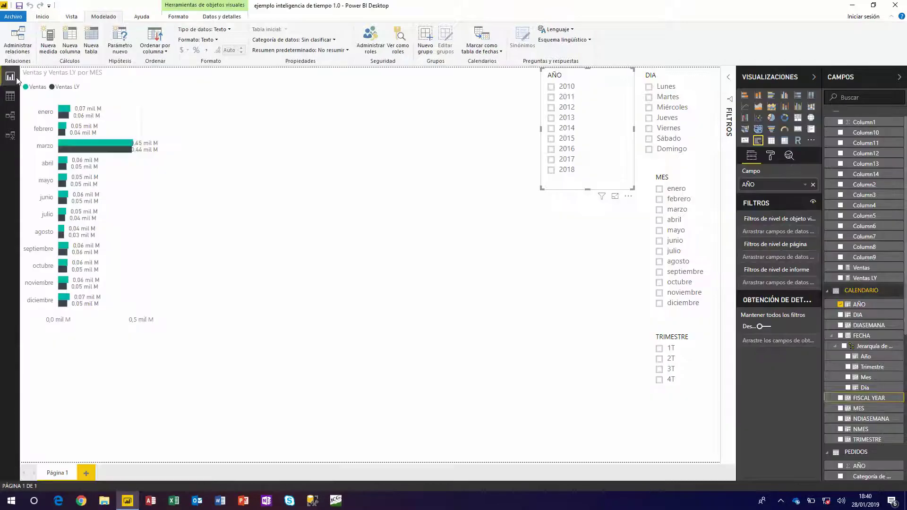